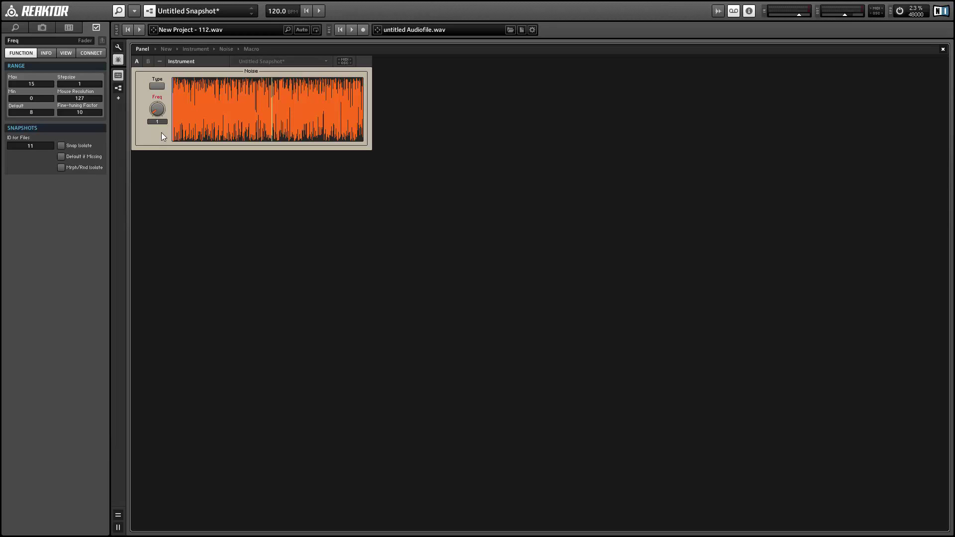
Wheel the Freq knob up to 10 and toggle the noise Type to its other mode.
scroll(156, 108, "up", 6)
left_click_drag(157, 108, 159, 129)
scroll(155, 107, "up", 2)
left_click(157, 85)
left_click(157, 109)
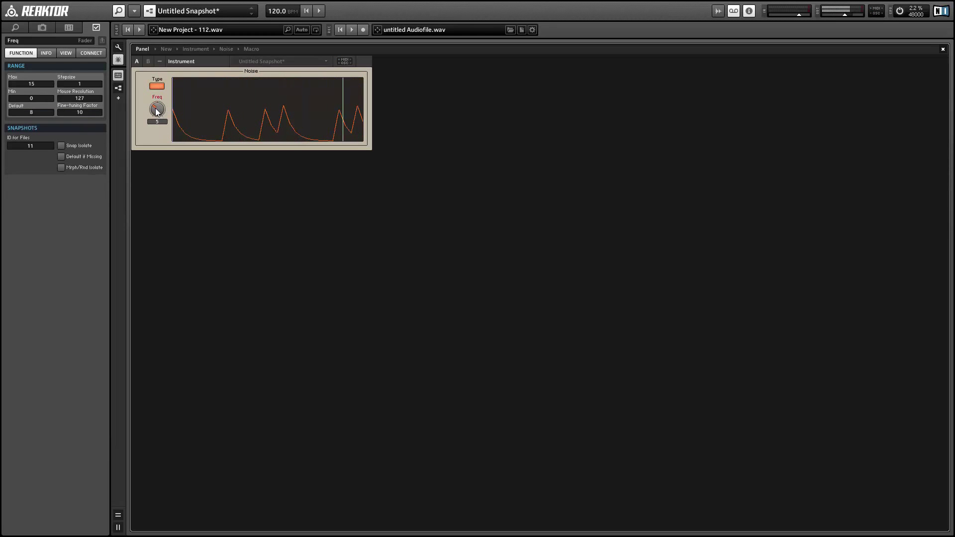
scroll(152, 110, "up", 1)
scroll(152, 111, "up", 4)
left_click(175, 206)
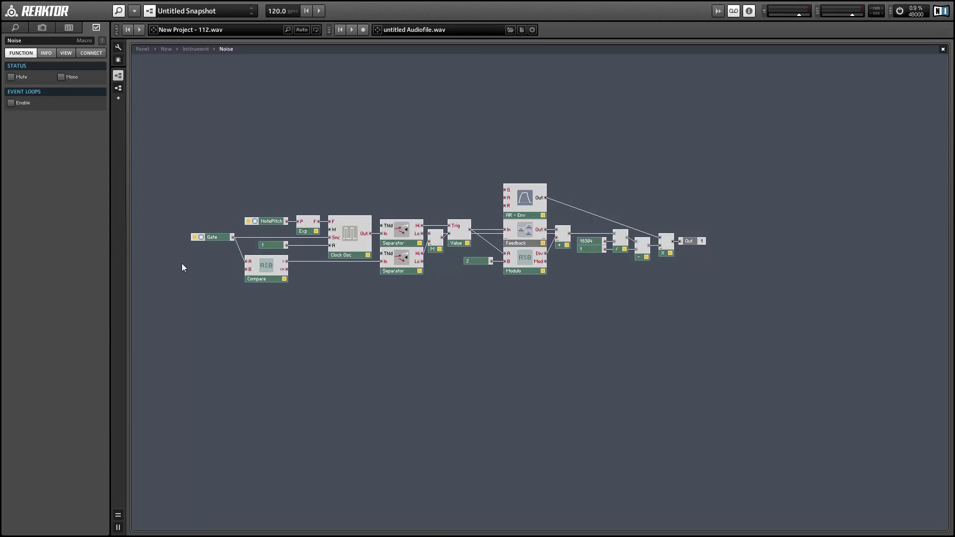
Delete the AR-Env and X multiplier modules from the Noise macro.
left_click(524, 240)
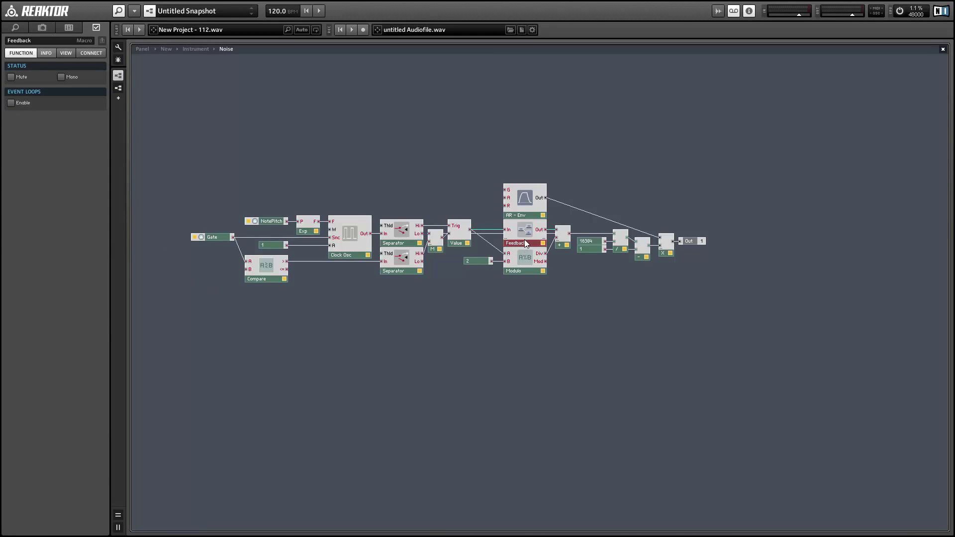
left_click(566, 242)
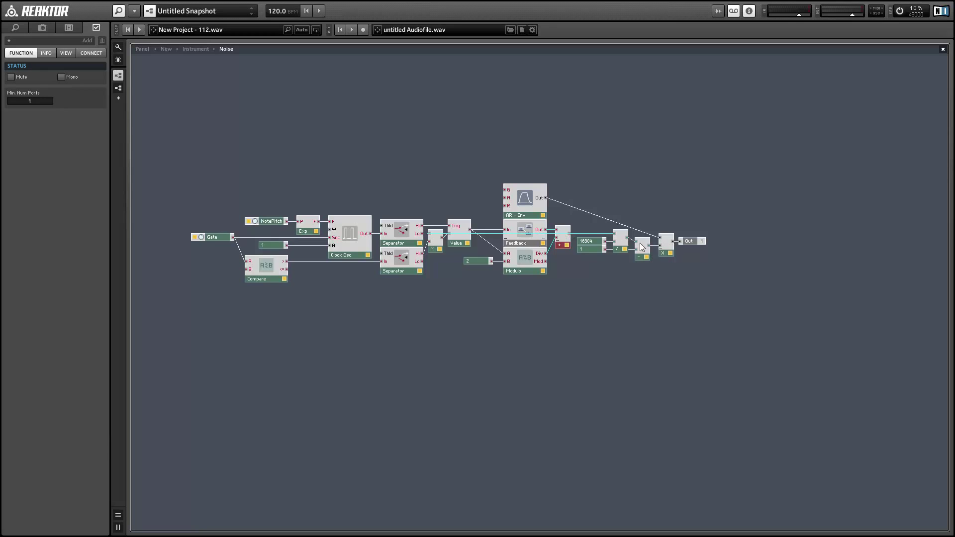
left_click(576, 263)
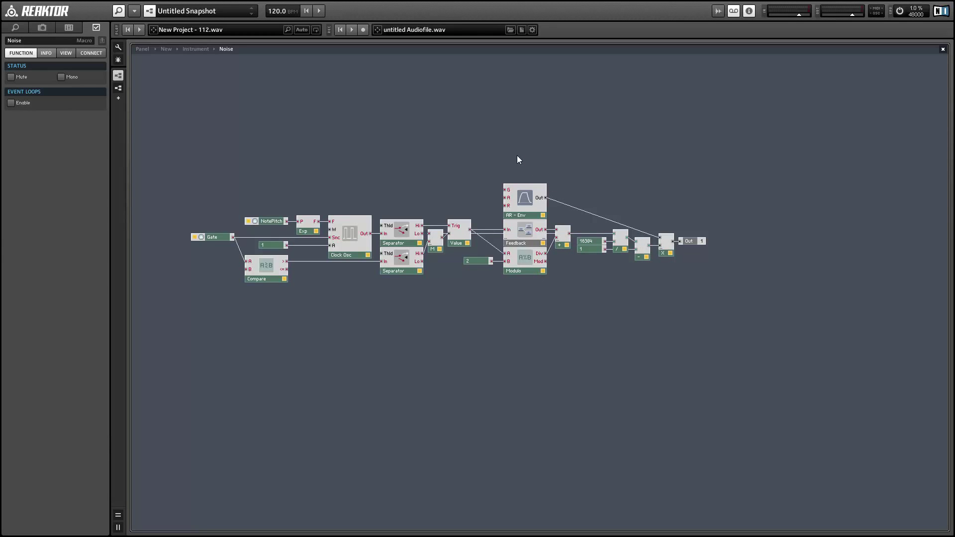
left_click(522, 199)
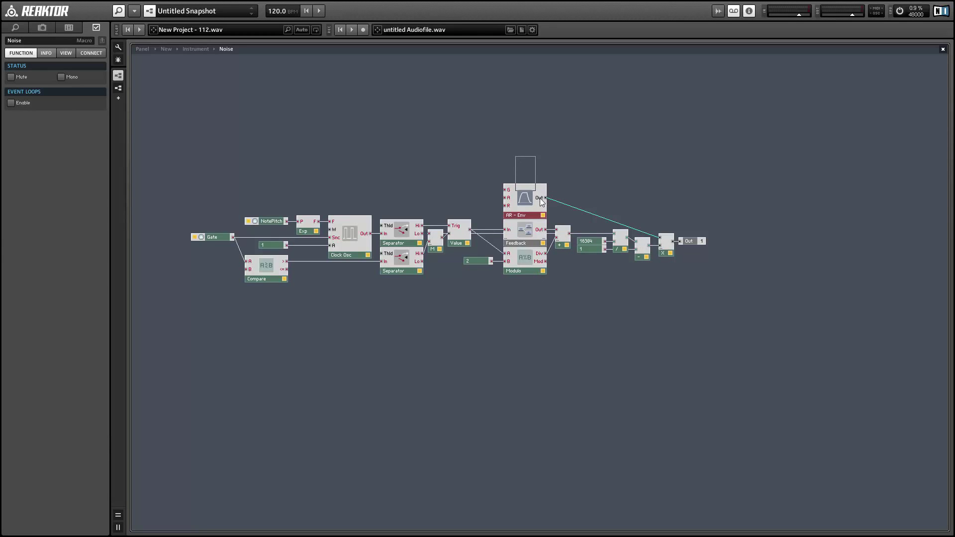
left_click(670, 253, "ctrl")
key("Delete")
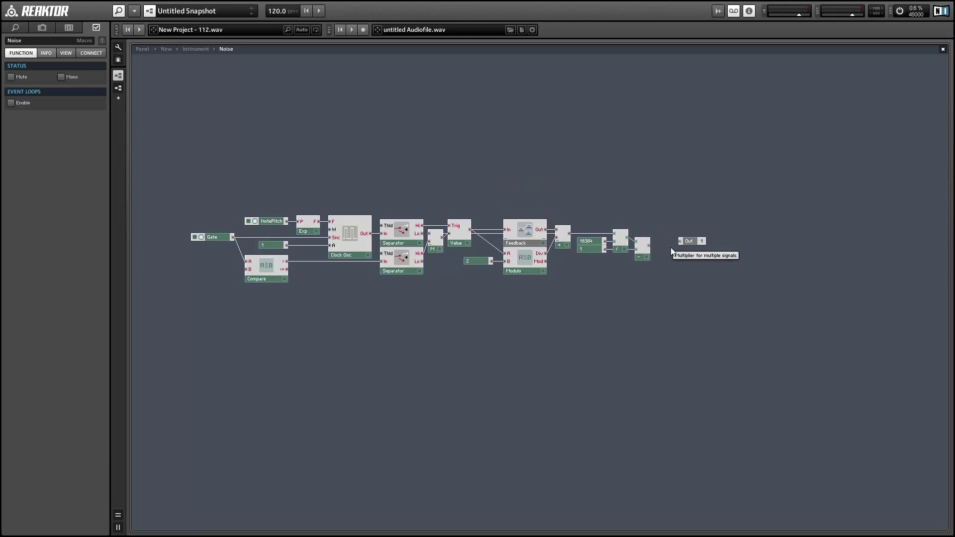
Move Out to the right and delete Gate, NotePitch, Exp, Clock Osc, Compare and the top Separator.
left_click_drag(694, 240, 852, 260)
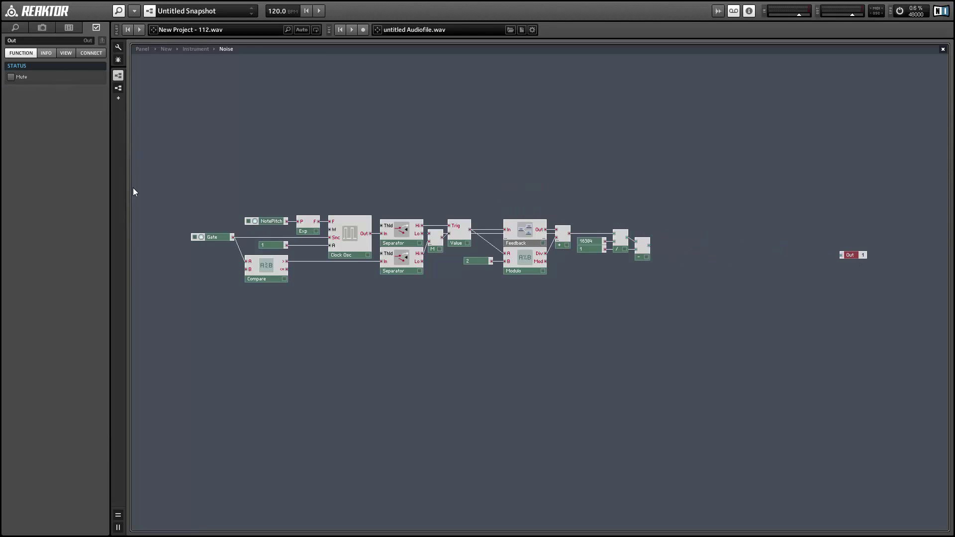
left_click_drag(206, 179, 653, 293)
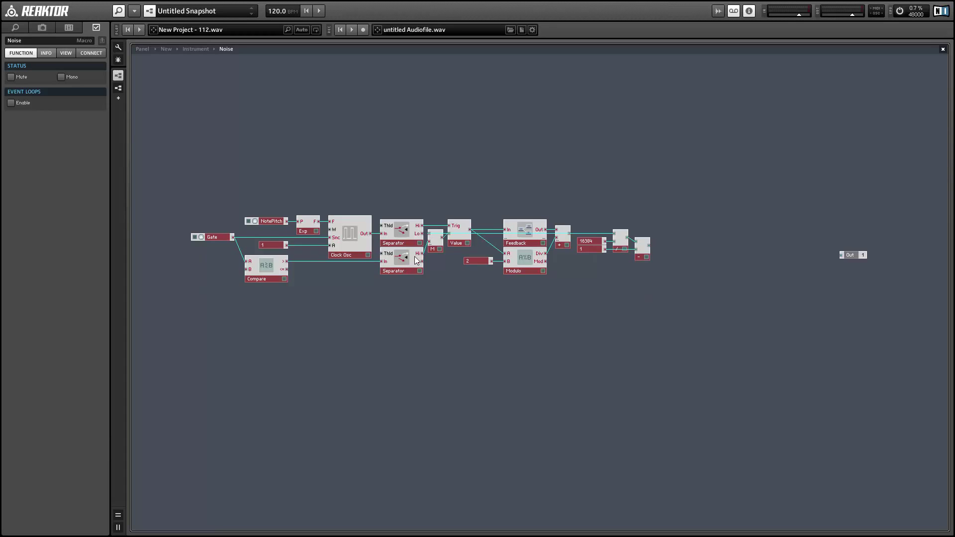
left_click_drag(417, 259, 451, 218)
left_click_drag(210, 146, 393, 275)
left_click(434, 201, "ctrl")
left_click_drag(435, 202, 392, 167)
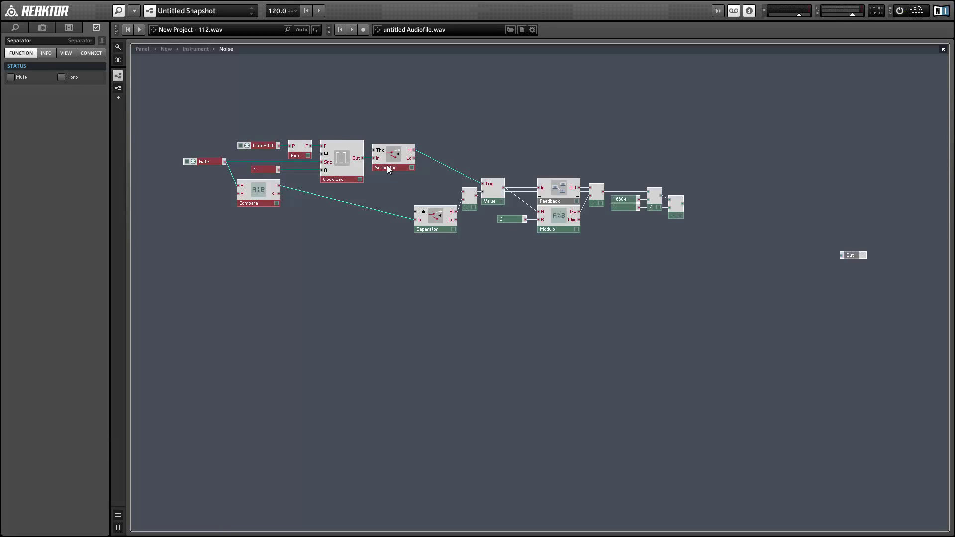
key("Delete")
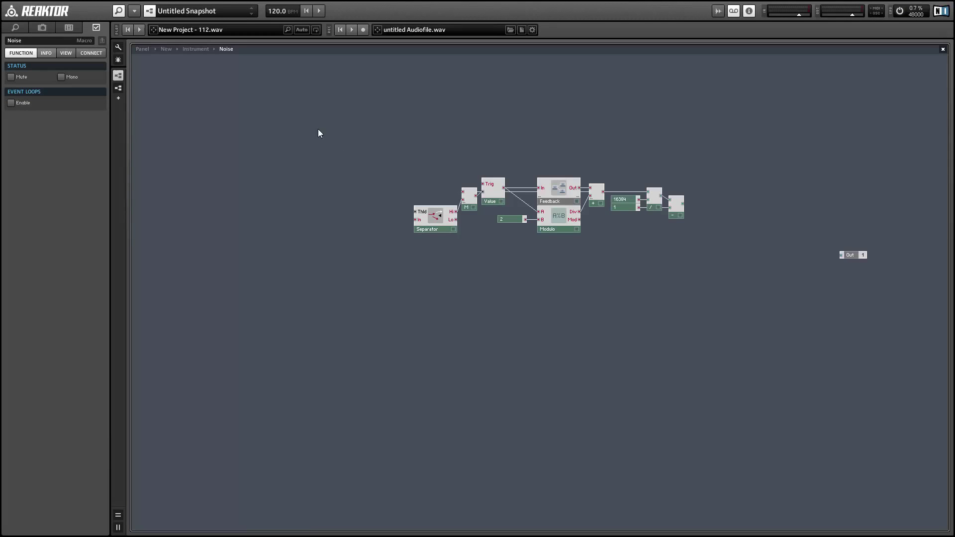
Insert an Event Processing Iteration module into the Noise macro.
right_click(287, 127)
mouse_move(427, 264)
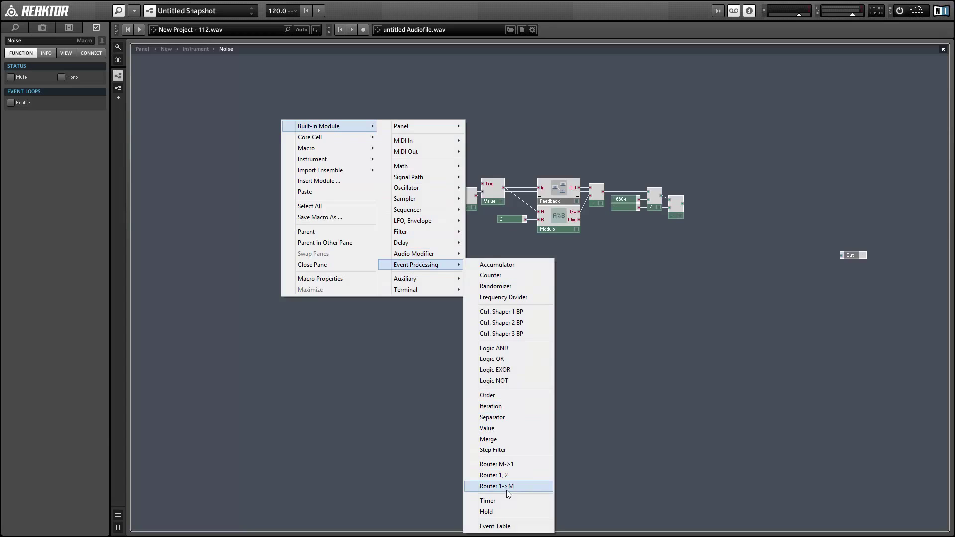
left_click(506, 407)
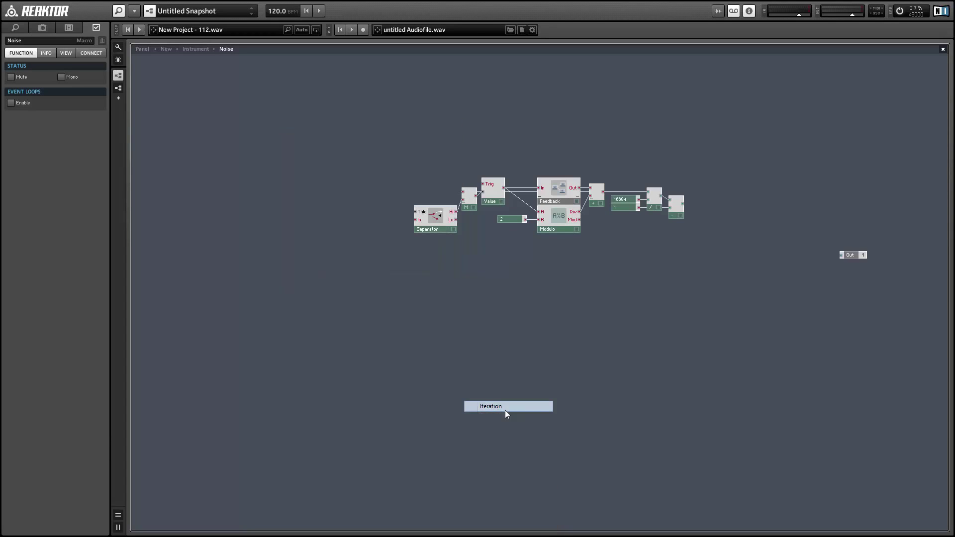
left_click_drag(323, 152, 363, 193)
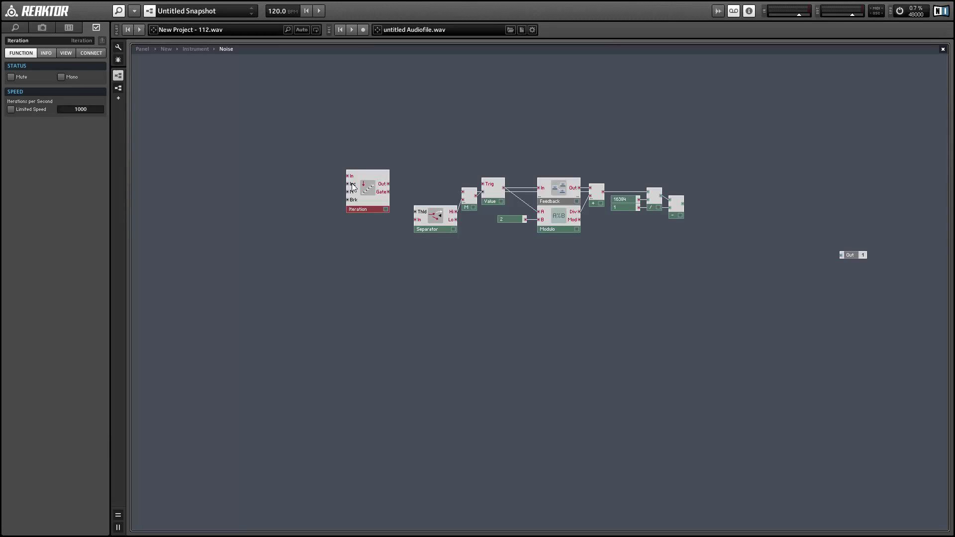
Wire Iteration Out to the Value Trig input and Iteration Gate to the Separator In.
mouse_move(352, 185)
left_click_drag(388, 184, 484, 185)
mouse_move(489, 187)
left_click_drag(389, 192, 417, 221)
left_click(434, 228)
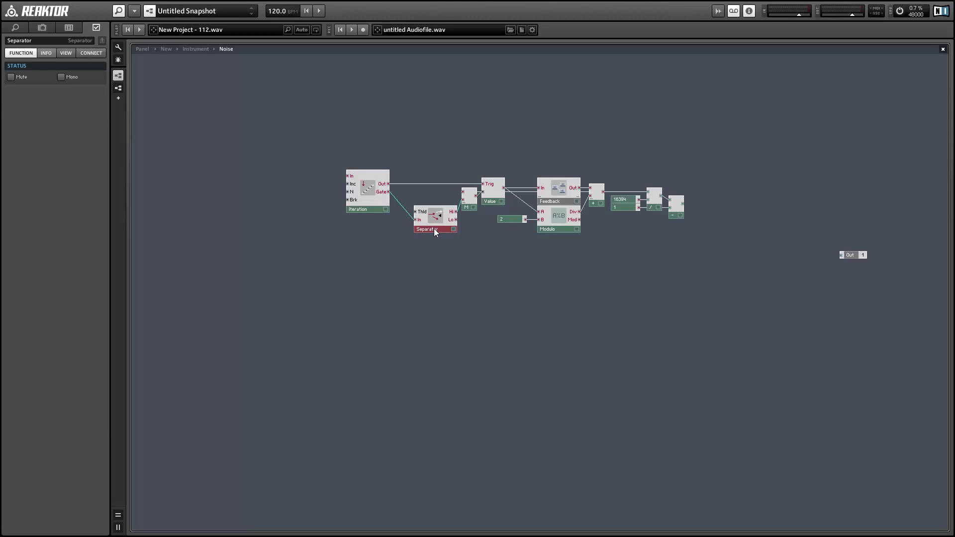
left_click(385, 230)
Insert a Value module to the left of the Iteration module.
right_click(272, 132)
mouse_move(319, 137)
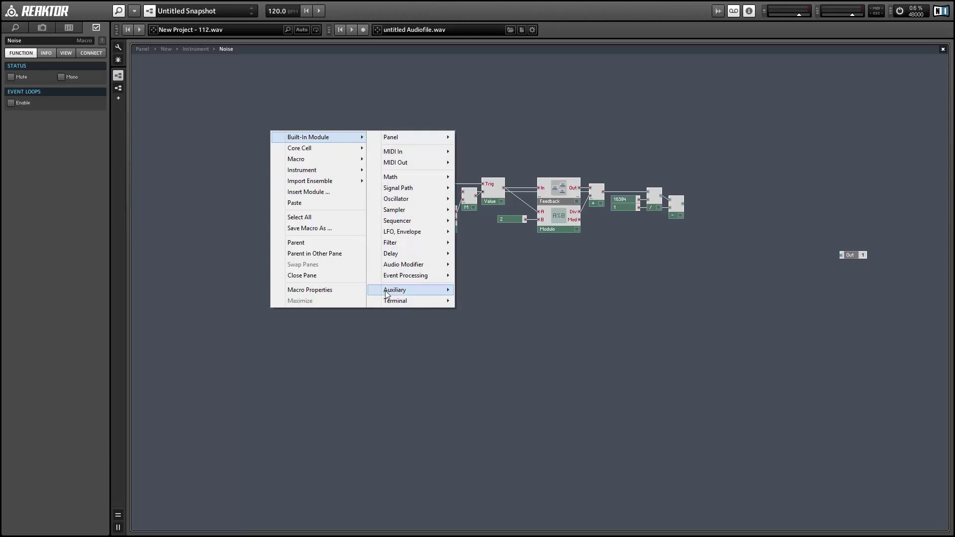
mouse_move(396, 276)
left_click(488, 178)
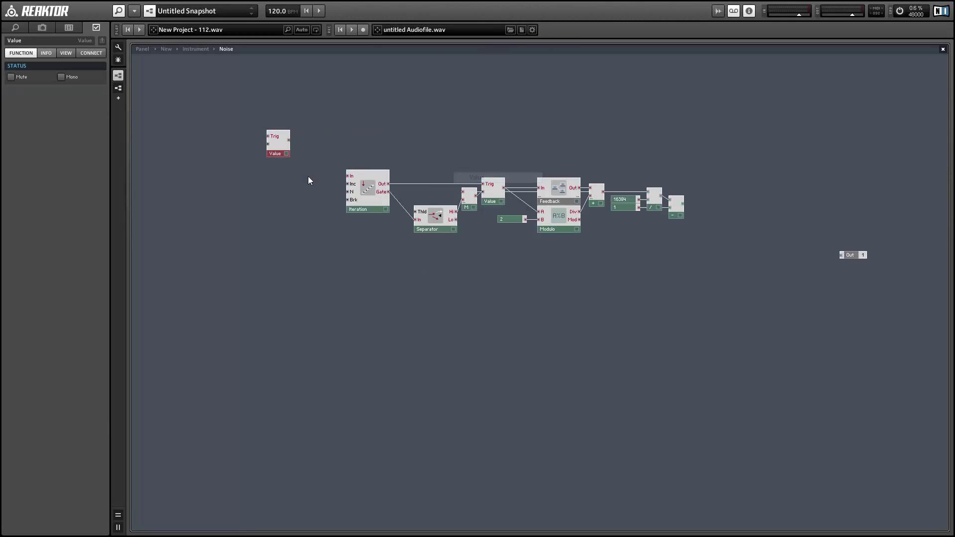
left_click_drag(286, 153, 289, 188)
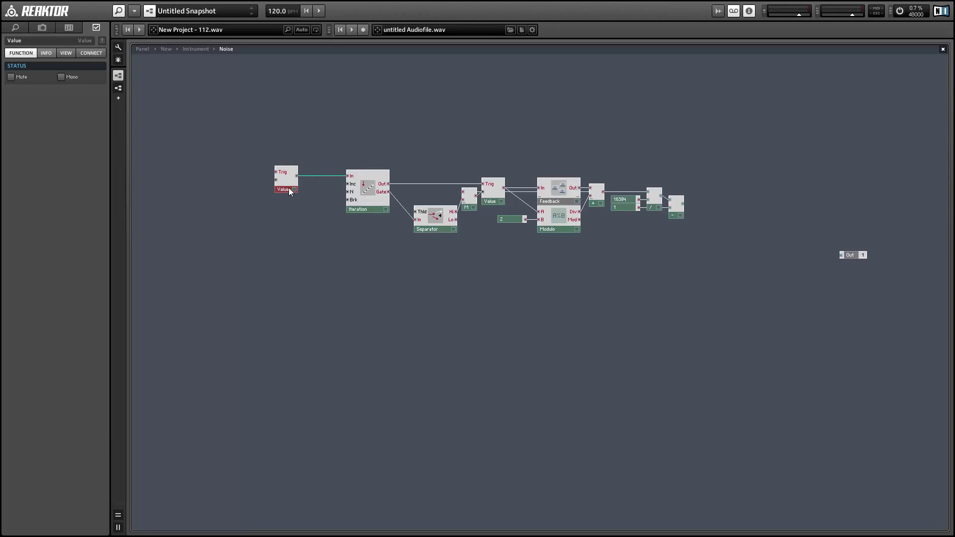
Attach constants to Iteration's Inc and N inputs, setting N's constant to 32766.
right_click(349, 188)
left_click(383, 202)
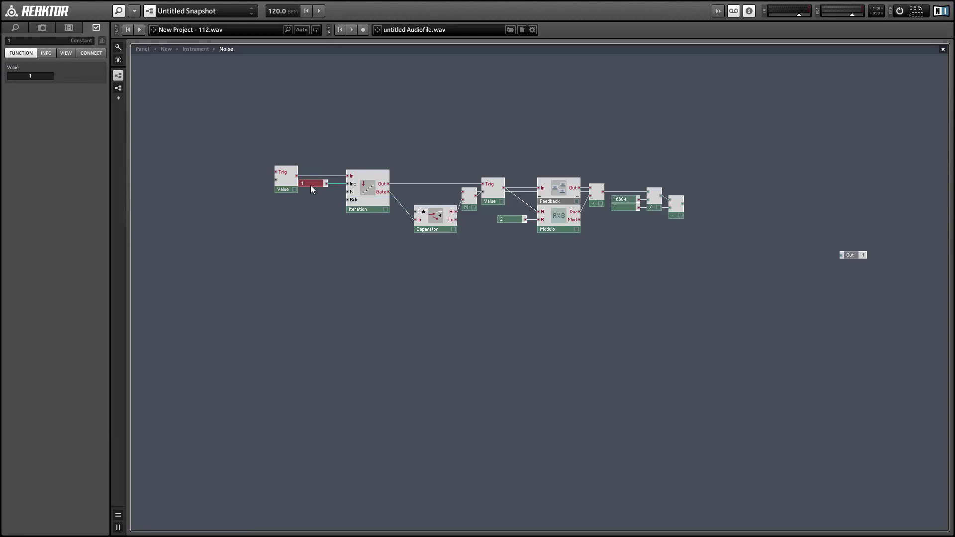
right_click(350, 192)
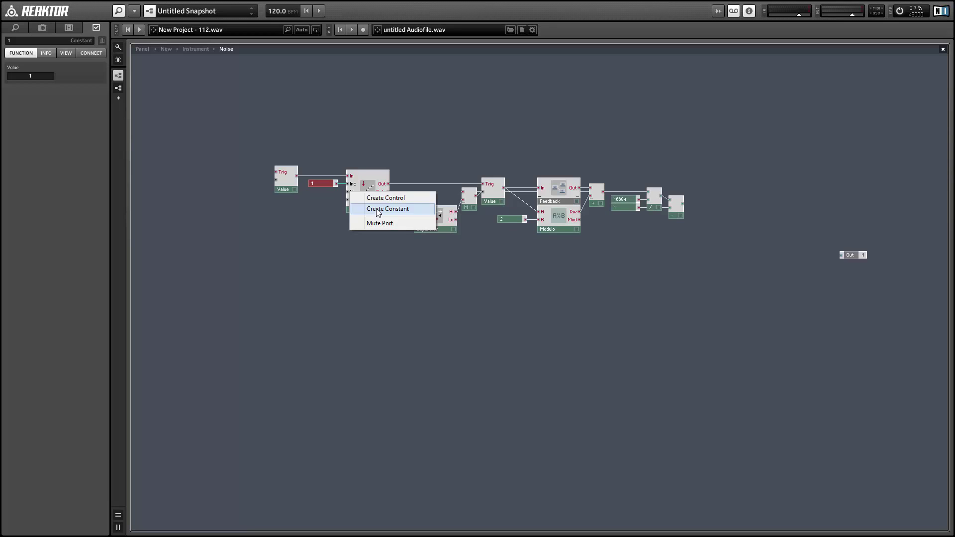
left_click(383, 206)
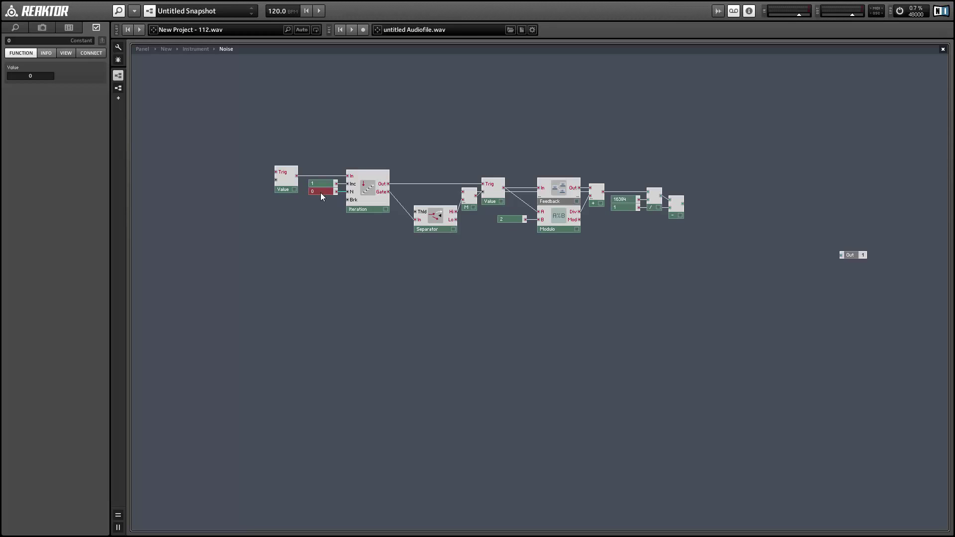
left_click(42, 77)
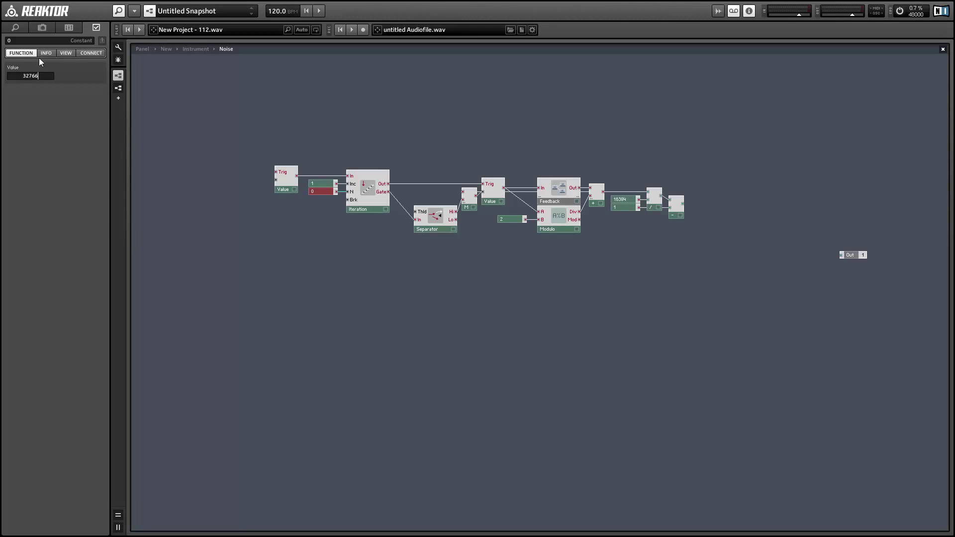
type("32766")
left_click(411, 312)
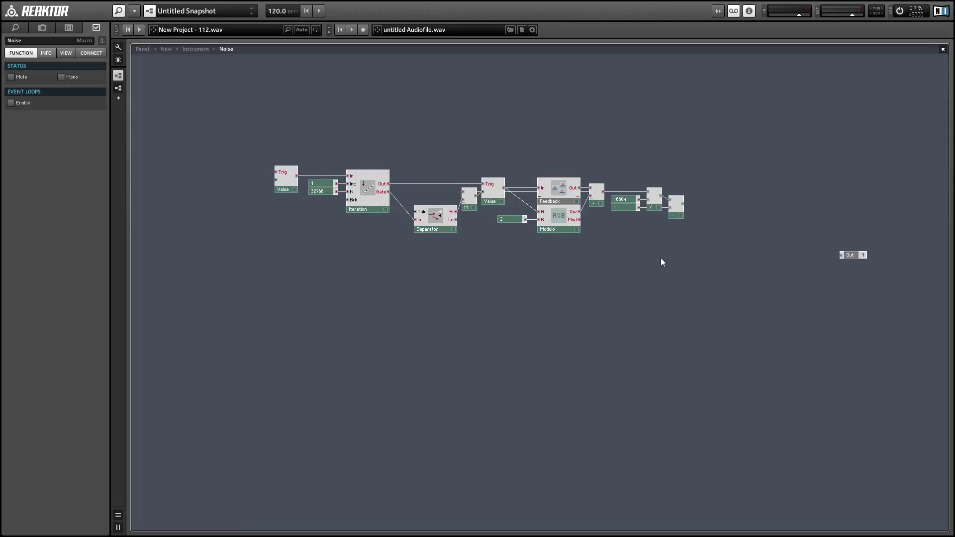
left_click_drag(433, 222, 431, 212)
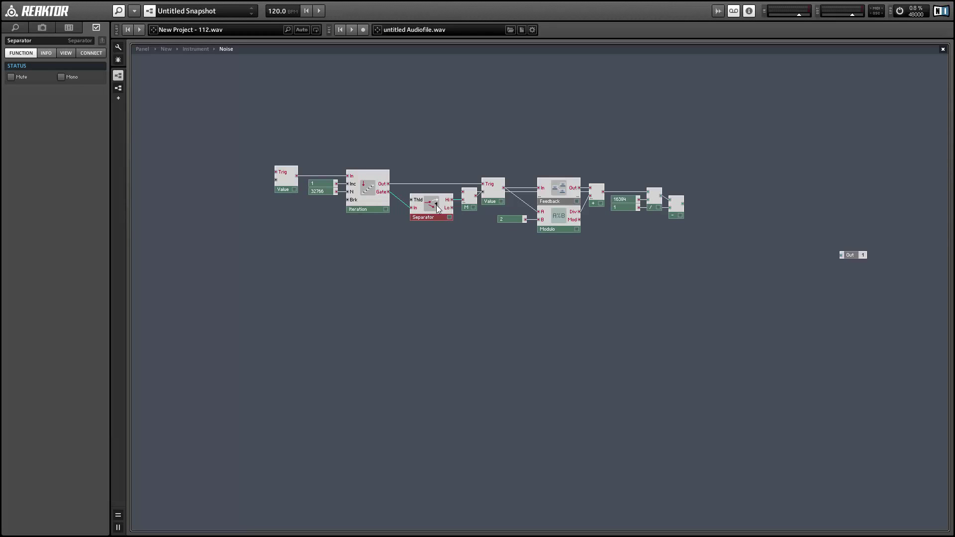
Insert an Event Processing Event Table module at the end of the chain.
left_click(688, 156)
right_click(712, 130)
mouse_move(746, 136)
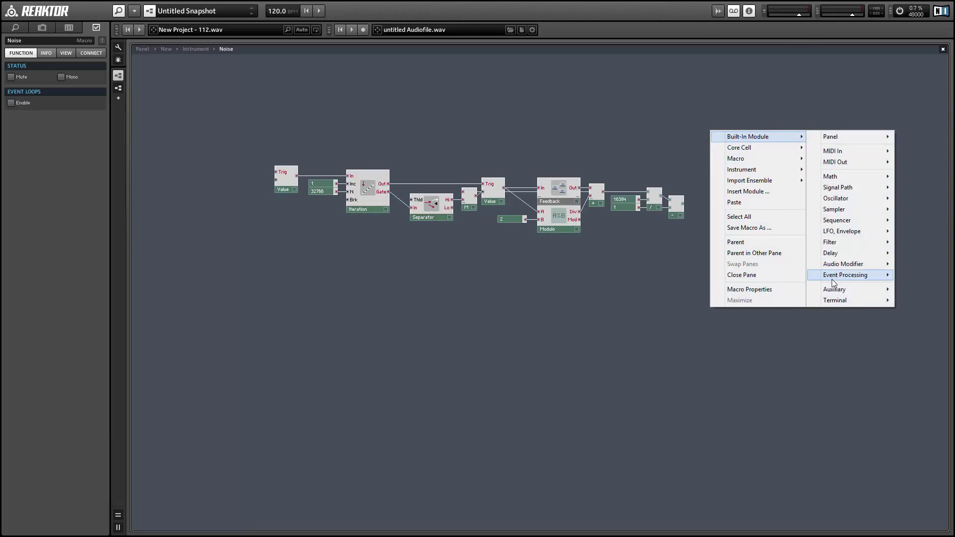
mouse_move(833, 282)
left_click(776, 275)
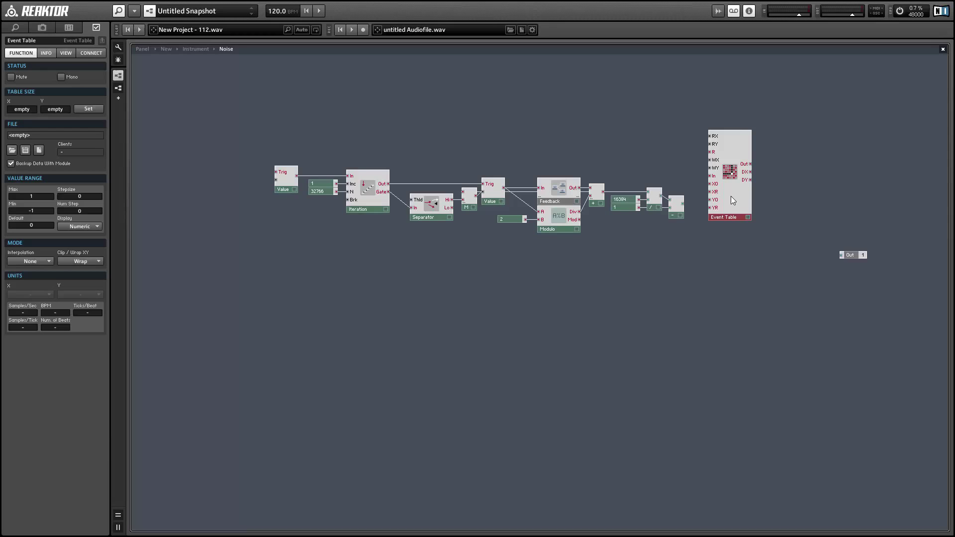
left_click_drag(731, 196, 737, 188)
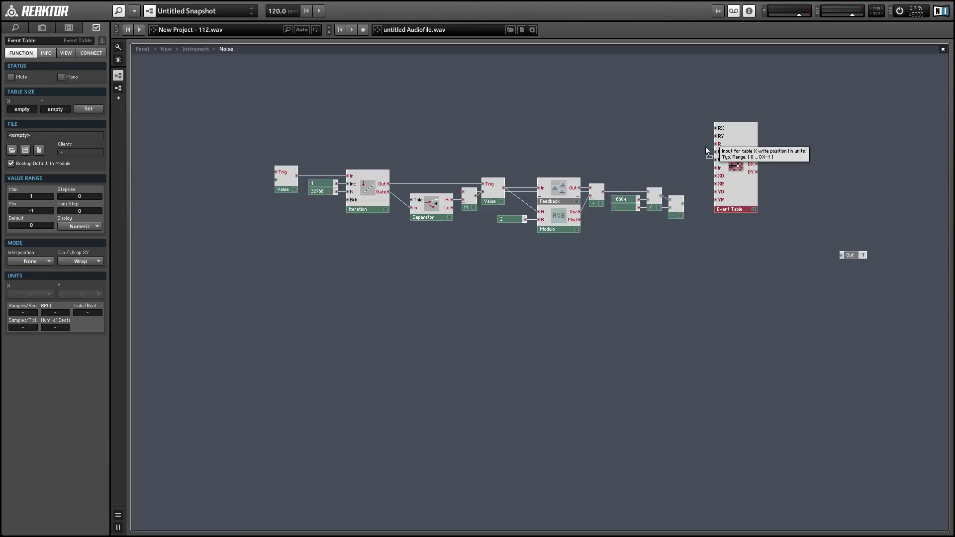
Wire Iteration Out to the Event Table WX input and Subtract's output to its In.
left_click_drag(706, 151, 388, 183)
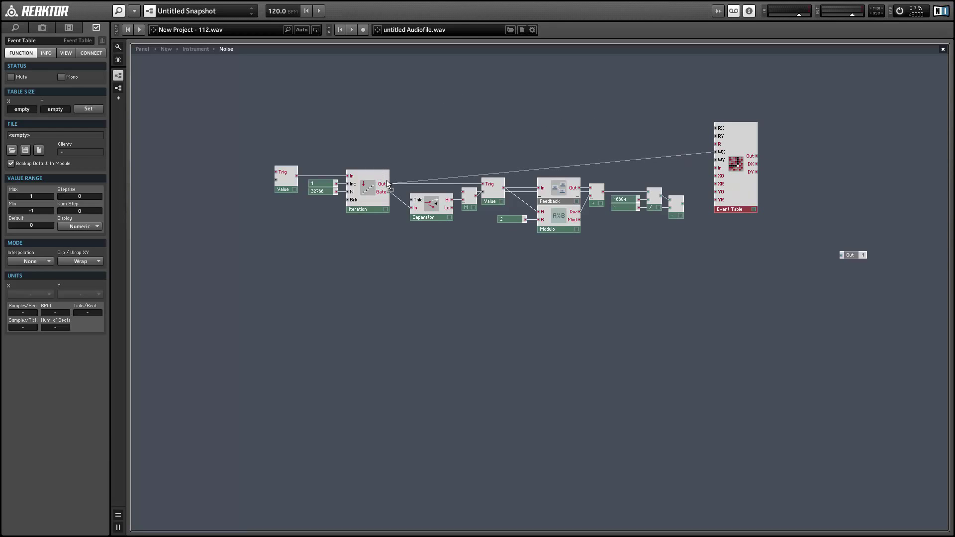
left_click_drag(744, 205, 751, 233)
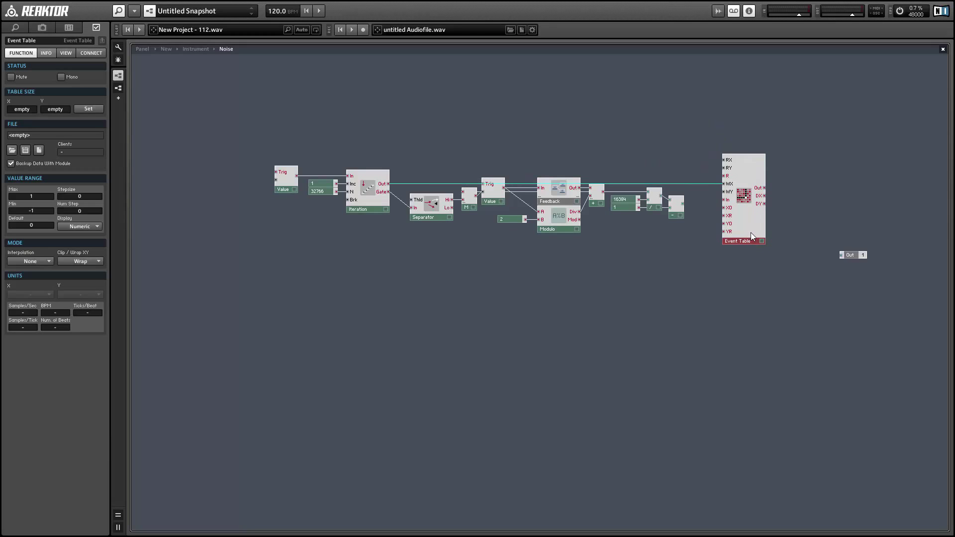
left_click(682, 213)
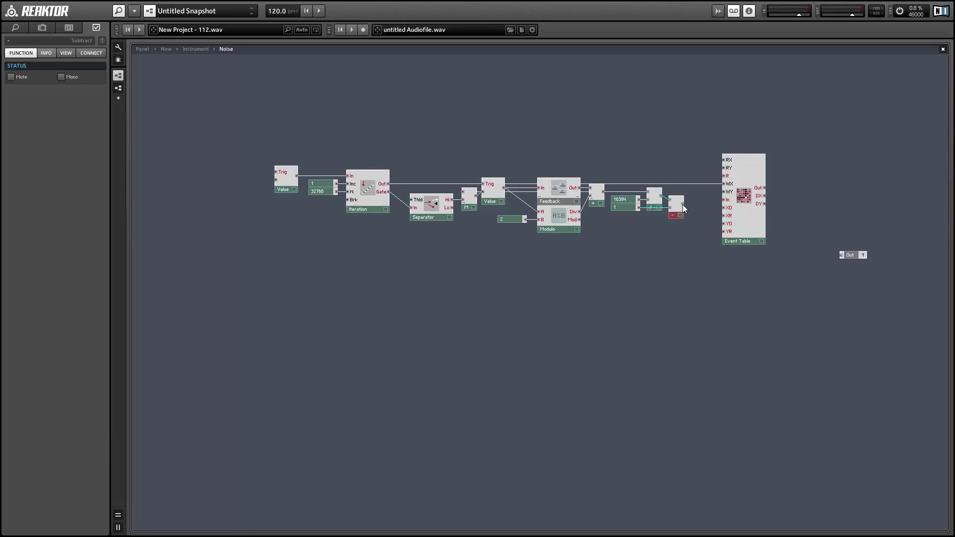
mouse_move(727, 200)
left_mouse_down()
mouse_move(743, 212)
mouse_move(720, 213)
left_mouse_up()
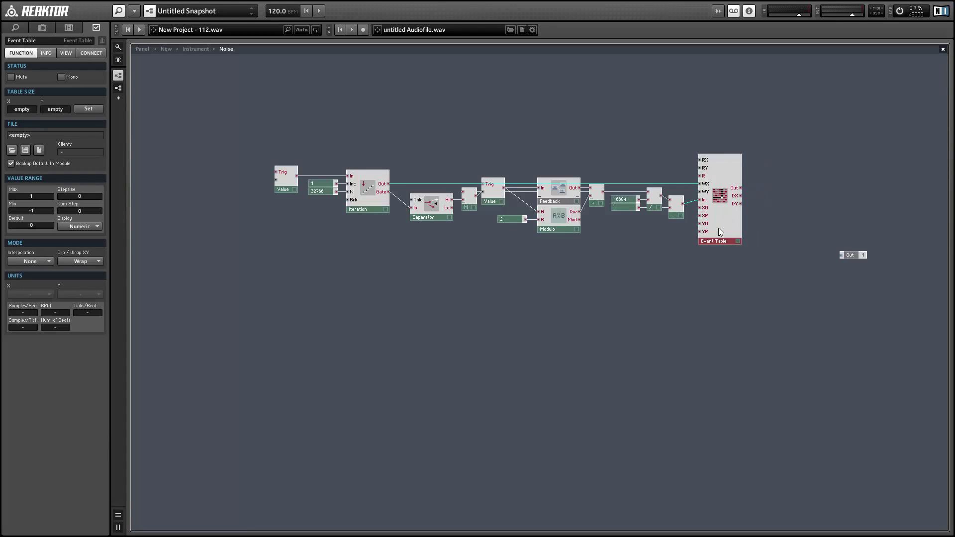
mouse_move(718, 230)
Set the Event Table size to 32767 entries.
left_click(88, 109)
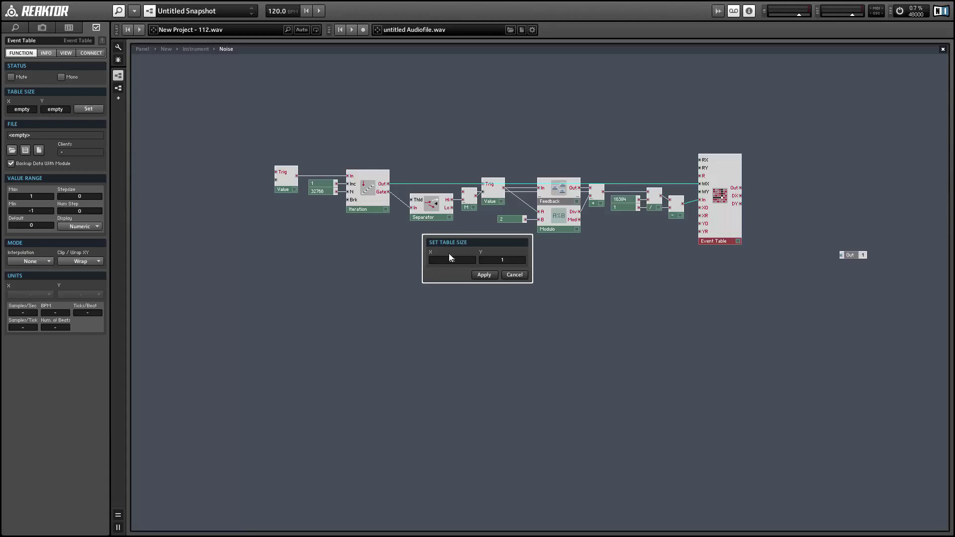
left_click(490, 274)
left_click(486, 297)
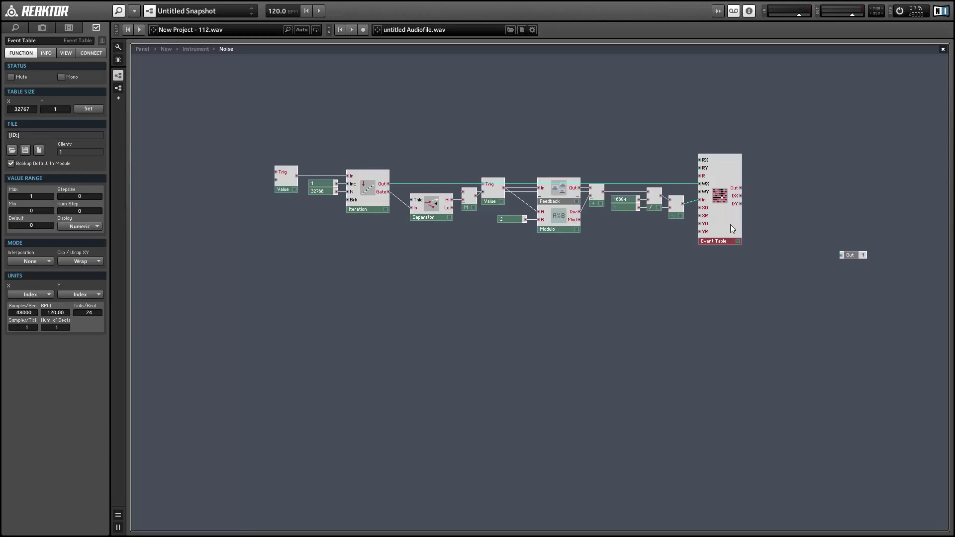
Create a Value Trig button control on the Trig module's input.
left_click(565, 193)
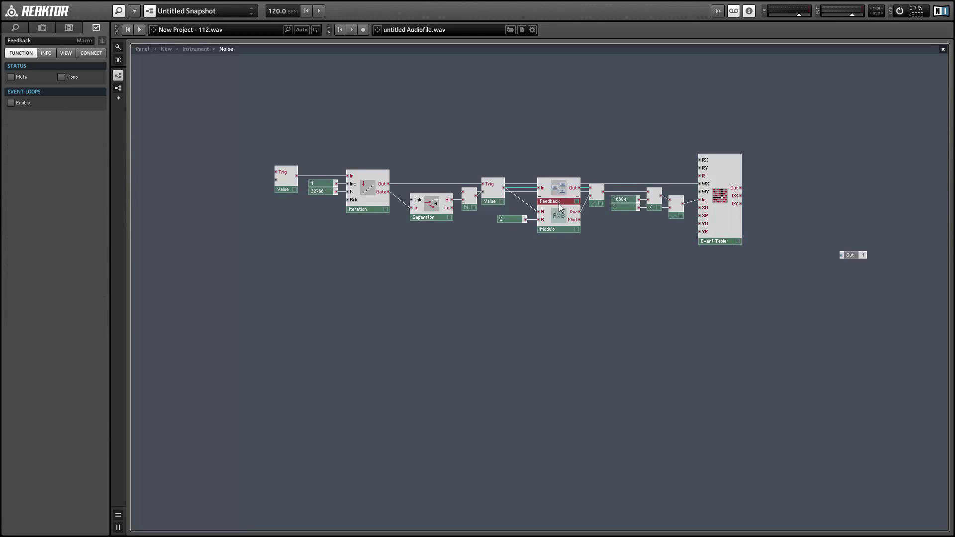
right_click(277, 171)
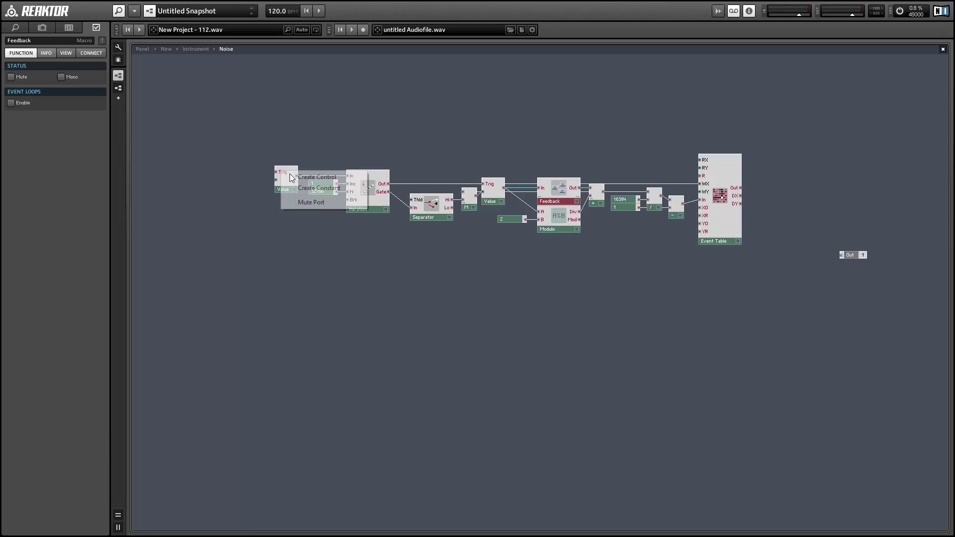
left_click(297, 178)
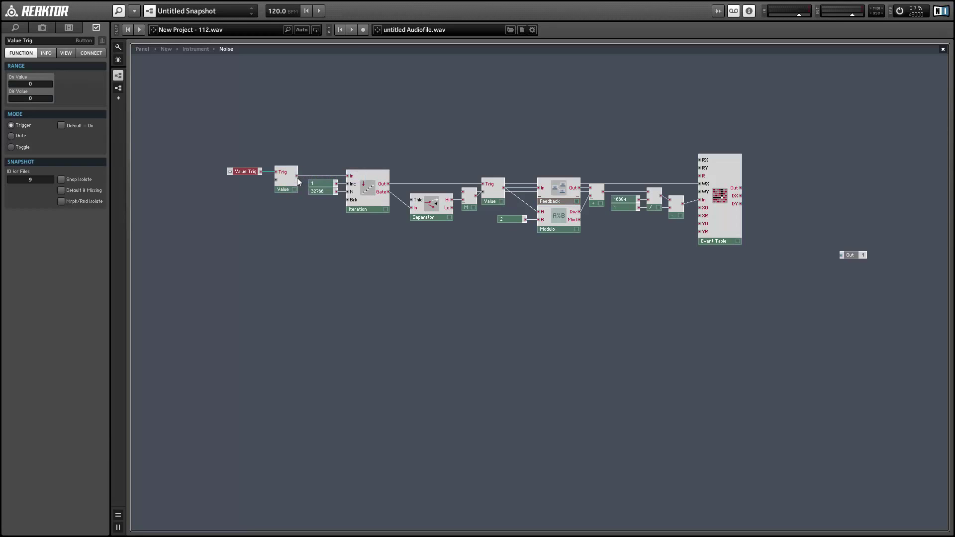
Add a Numeric Readout via the 'num' search and make it Always Active.
double_click(772, 208)
type("num")
key("Return")
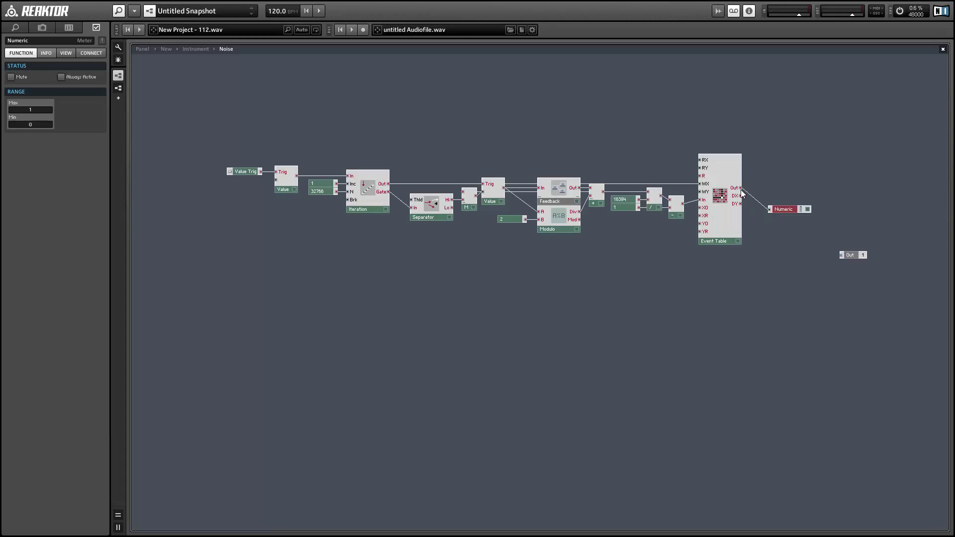
left_click(61, 76)
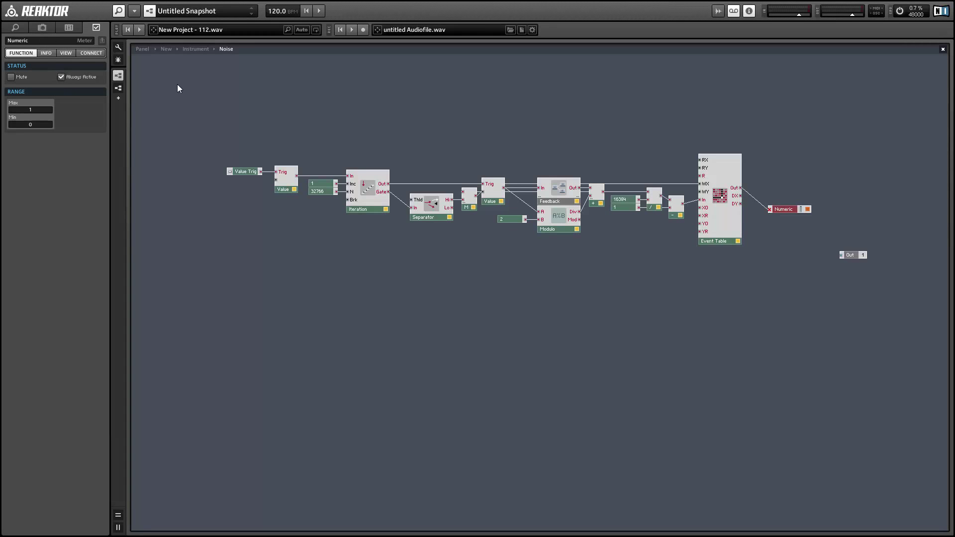
Rearrange the panel: Event Table right, Value Trig and Numeric display below the knobs.
left_click(142, 51)
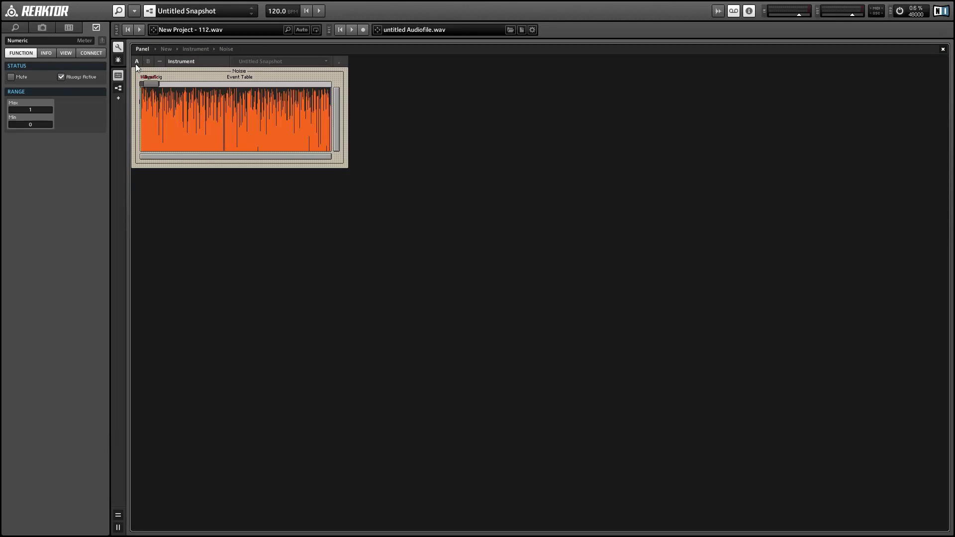
left_click_drag(182, 106, 249, 121)
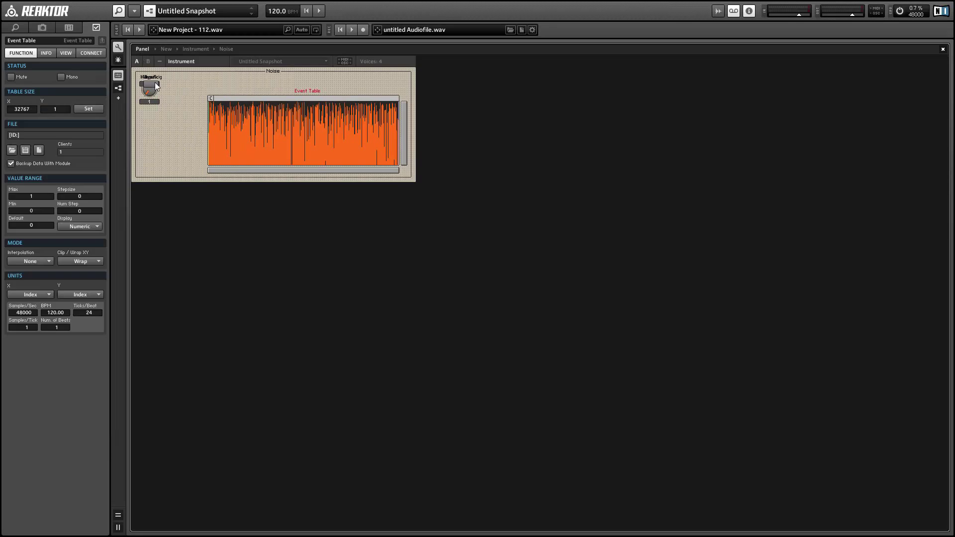
left_click_drag(155, 86, 177, 124)
left_click_drag(154, 78, 189, 100)
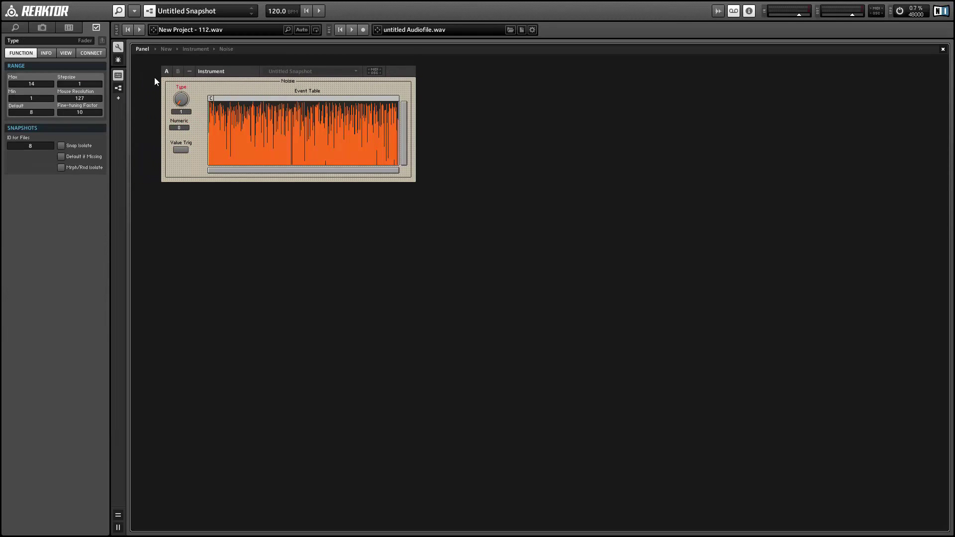
left_click(120, 47)
Set the Event Table minimum to -1 and refill it with noise via Value Trig.
left_click(268, 118)
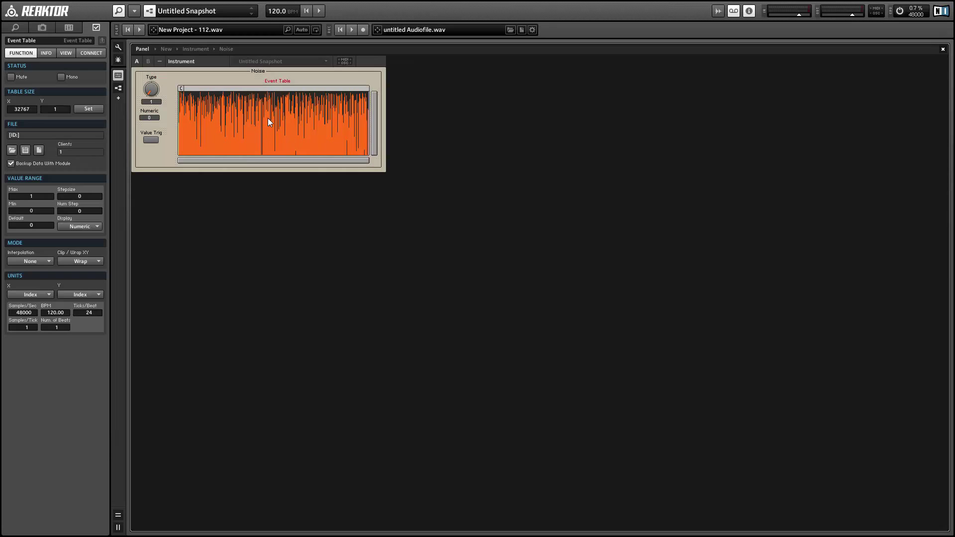
left_click(51, 212)
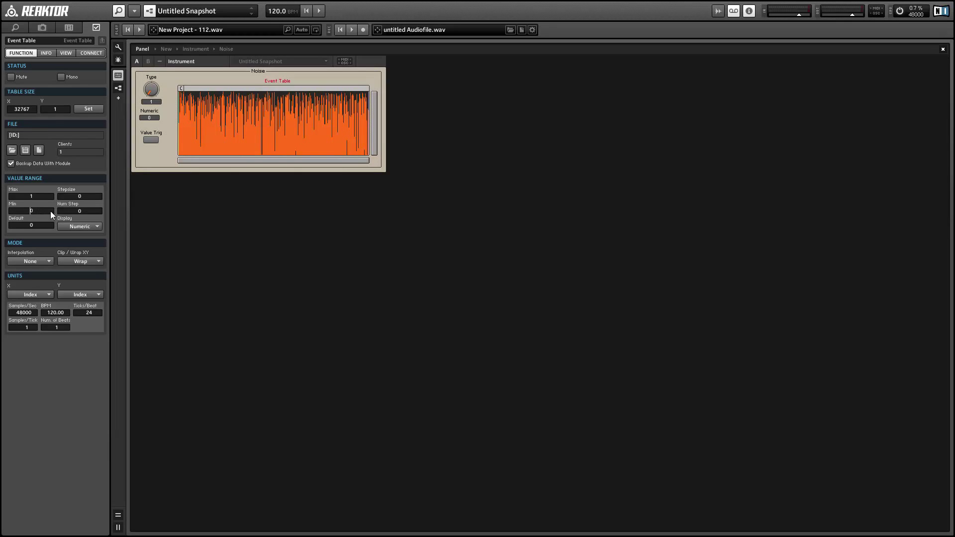
type("-1")
key("Return")
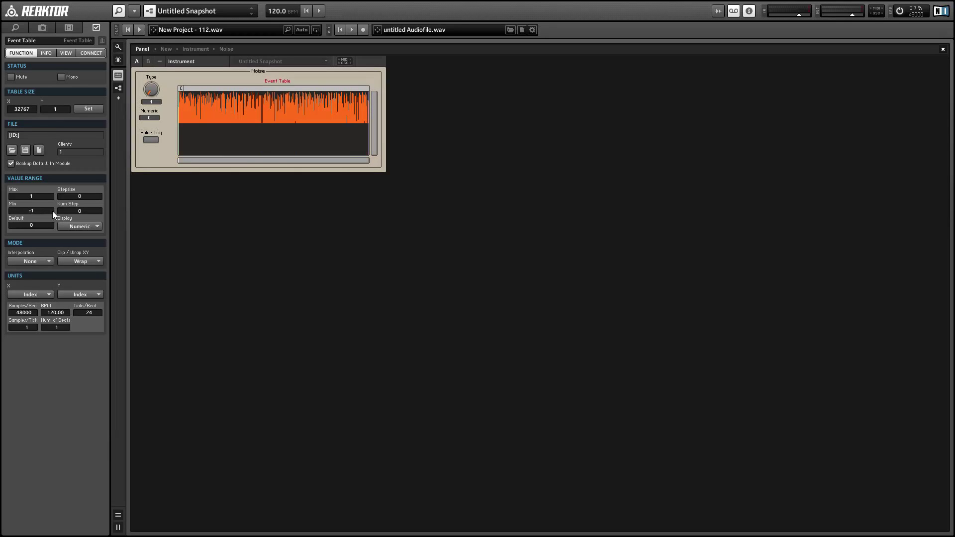
left_click(151, 139)
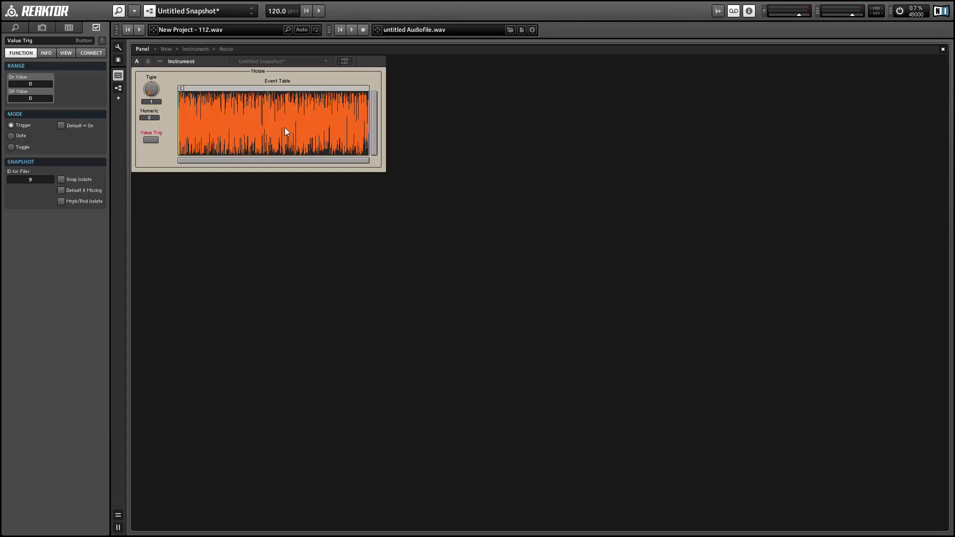
Hide the Event Table's horizontal and vertical scrollbars, label and value display.
left_click(238, 91)
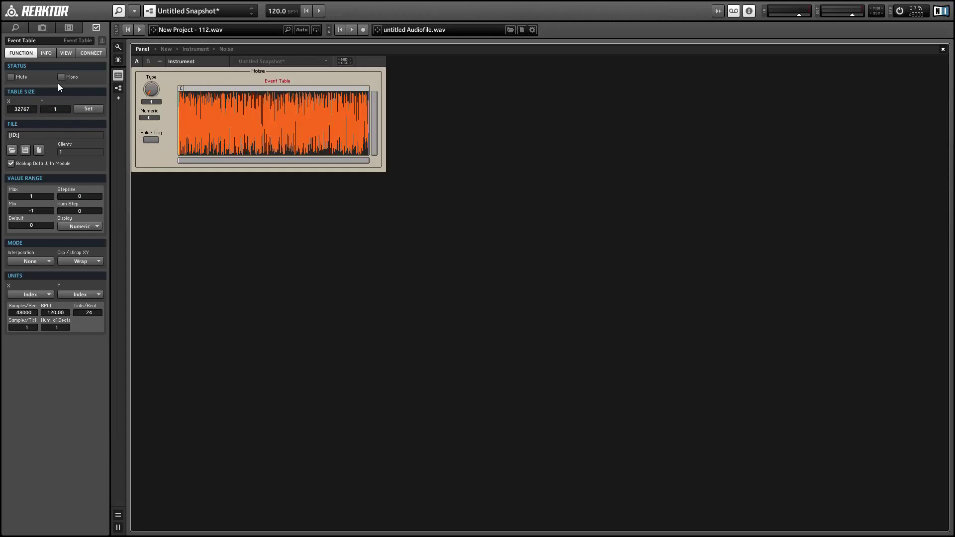
left_click(66, 53)
left_click(61, 108)
left_click(61, 125)
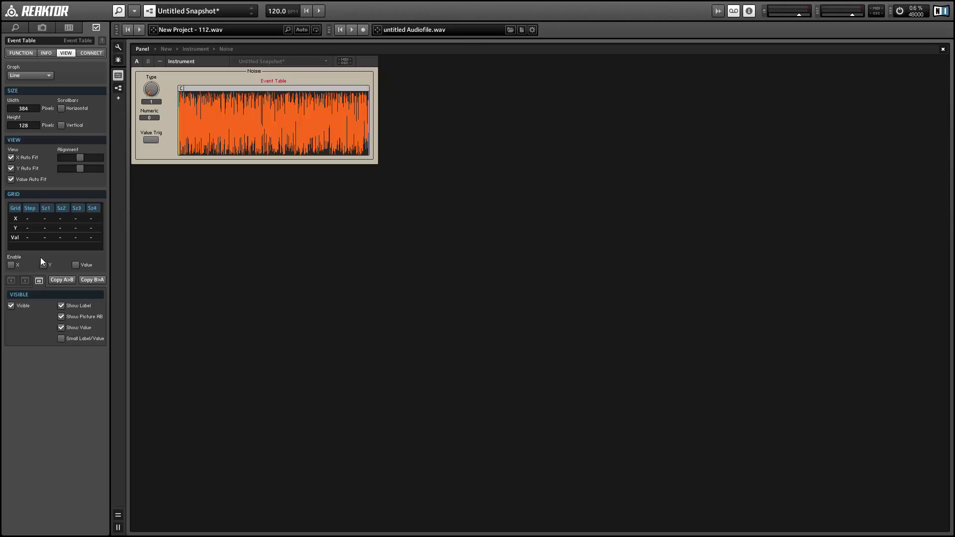
left_click(60, 326)
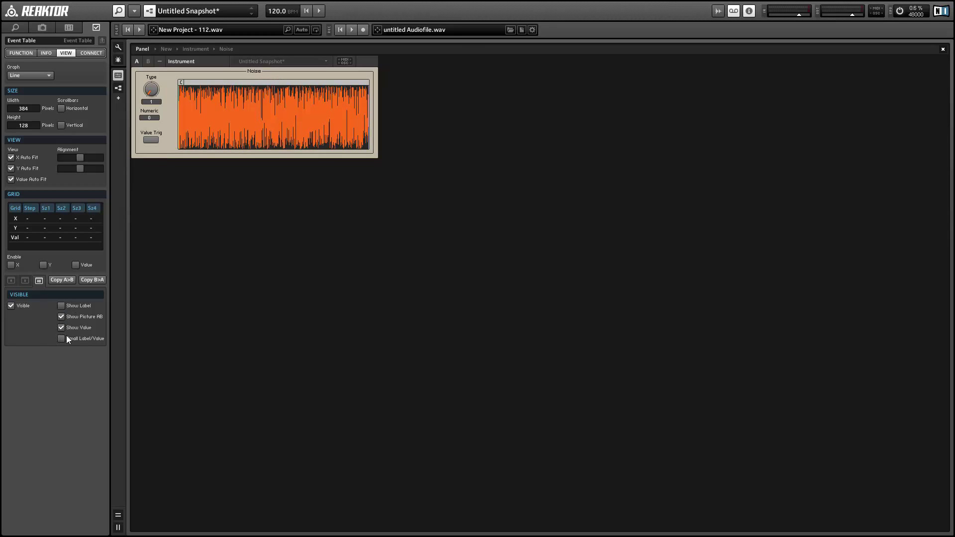
left_click(62, 328)
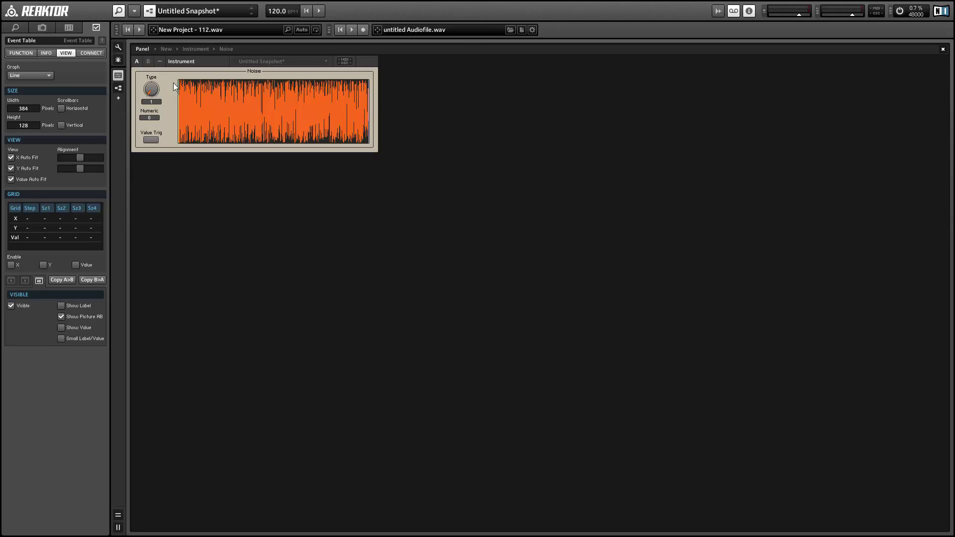
Back in the Noise structure, move the Numeric readout beside the Event Table output.
double_click(171, 138)
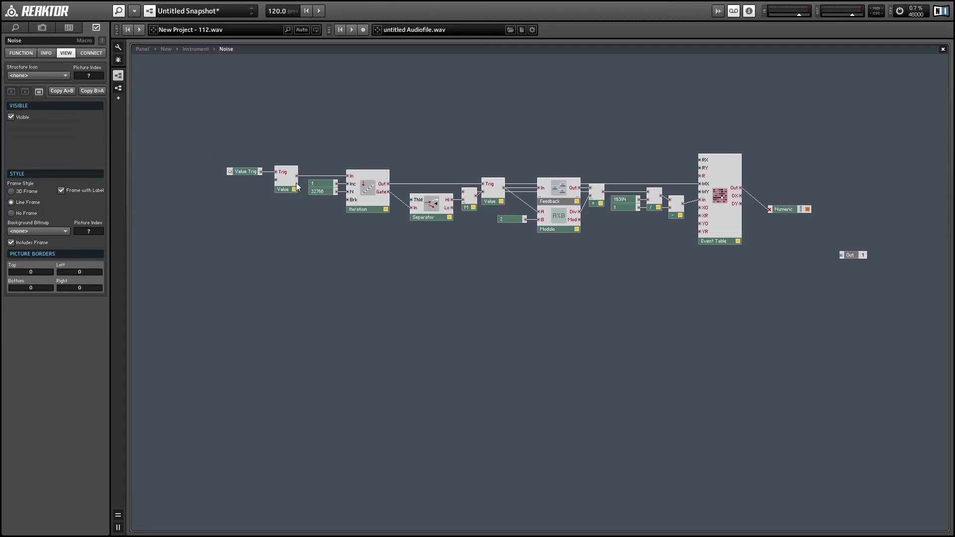
left_click_drag(799, 213, 785, 185)
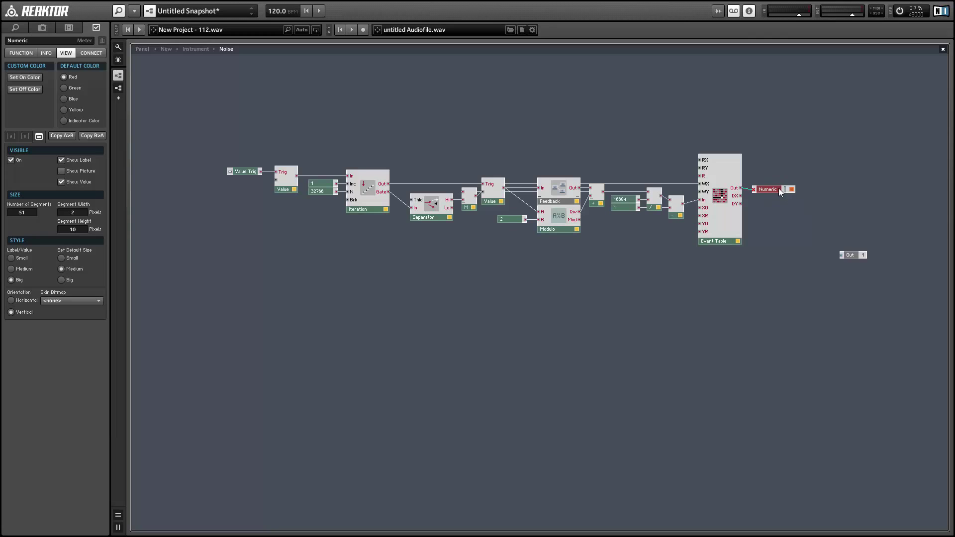
left_click(798, 235)
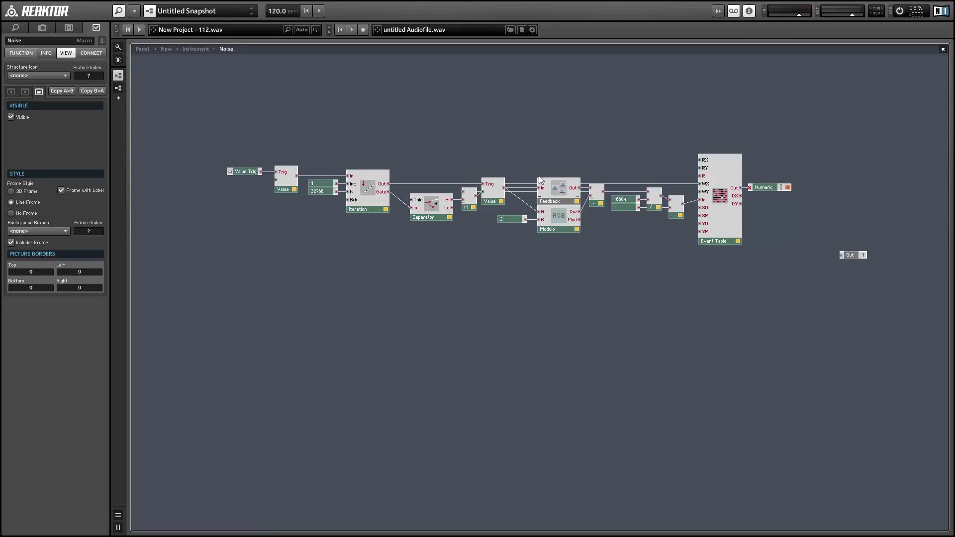
Inside the Feedback macro, add a Terminal In Port next to the Type fader.
double_click(558, 196)
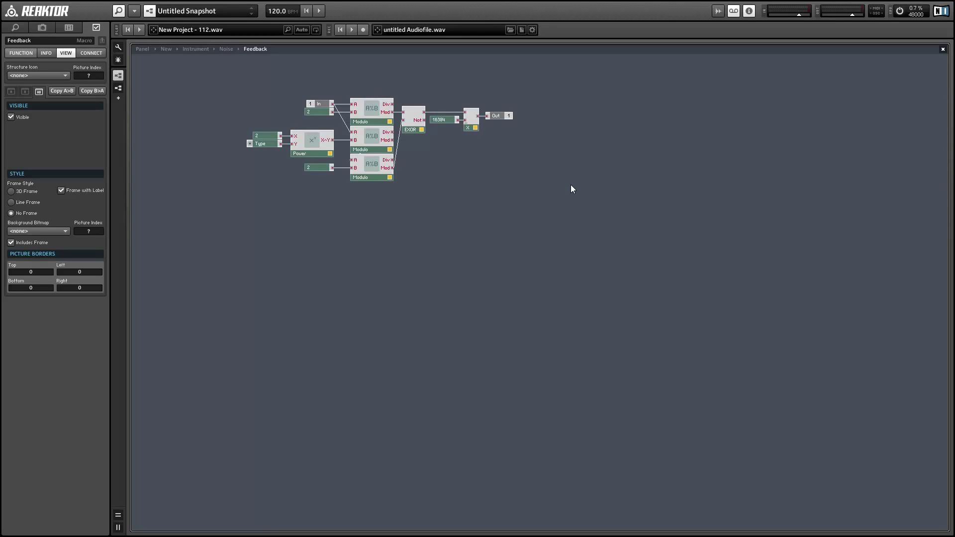
left_click_drag(259, 144, 236, 149)
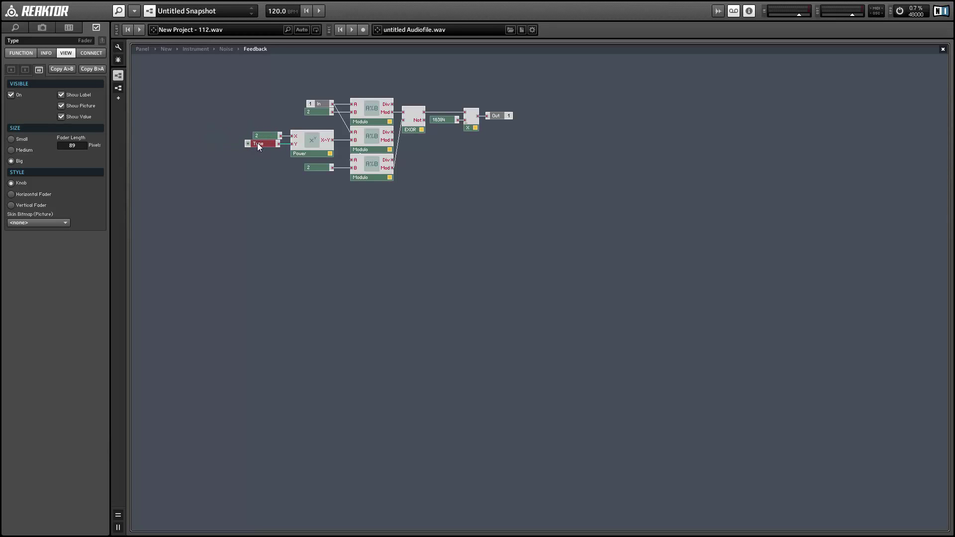
left_click(184, 152)
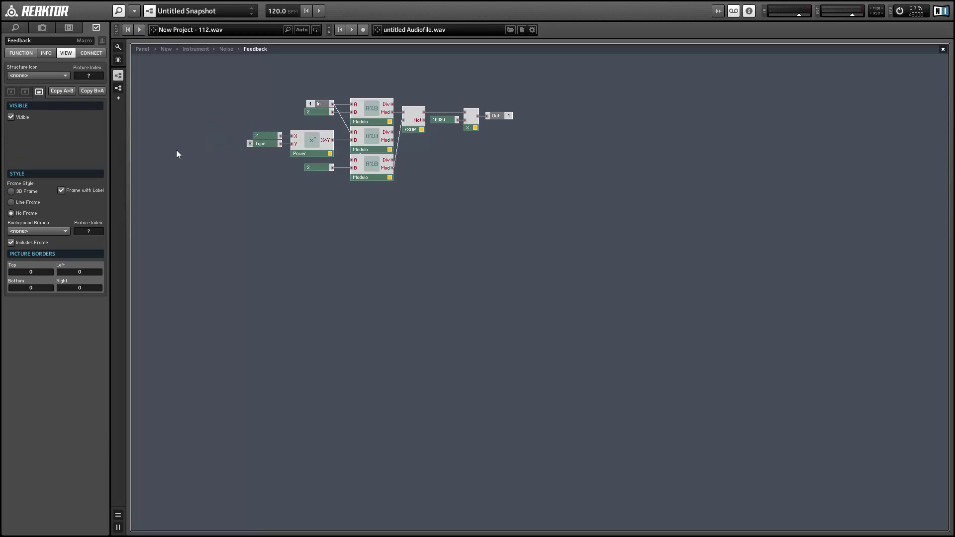
right_click(174, 150)
mouse_move(192, 158)
mouse_move(313, 320)
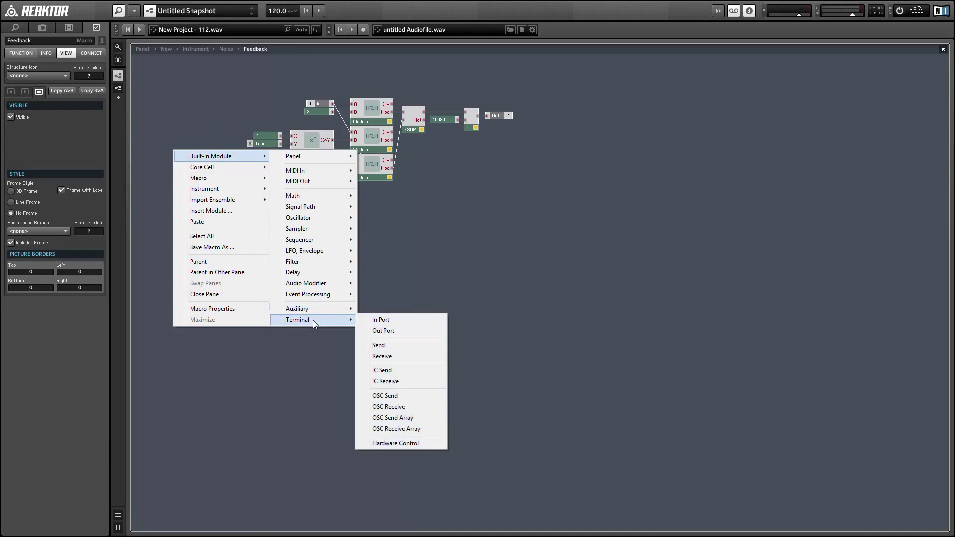
left_click(379, 321)
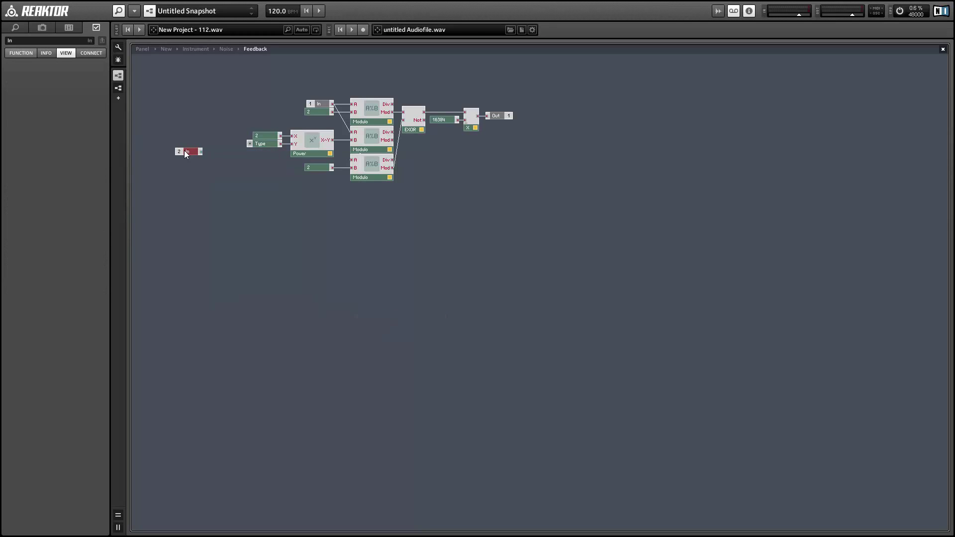
left_click_drag(199, 150, 209, 147)
Name the port 'Type', wire it to the Power Y input, and delete the old fader.
left_click(15, 40)
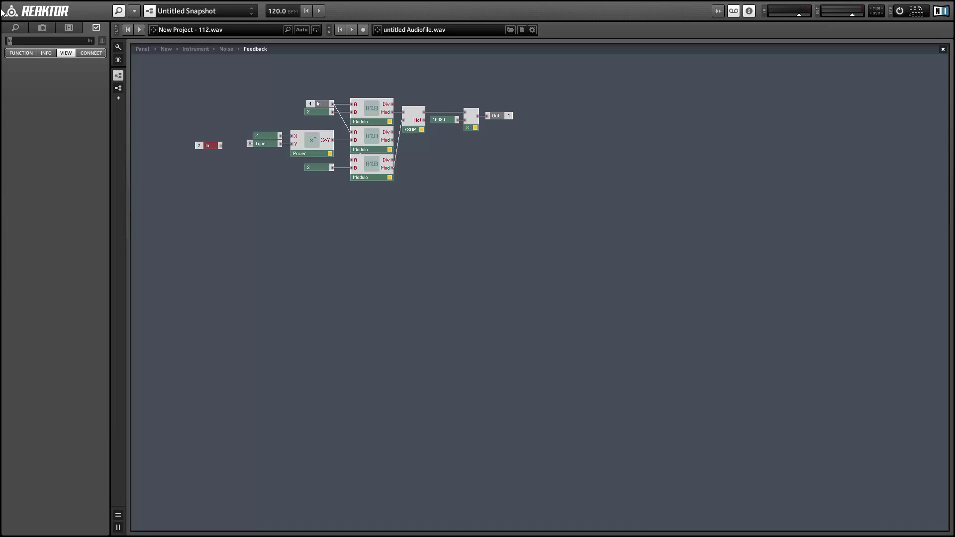
type("Type")
key("Return")
left_click_drag(250, 144, 271, 148)
key("Delete")
In the Noise structure, insert a Panel Button module.
double_click(273, 178)
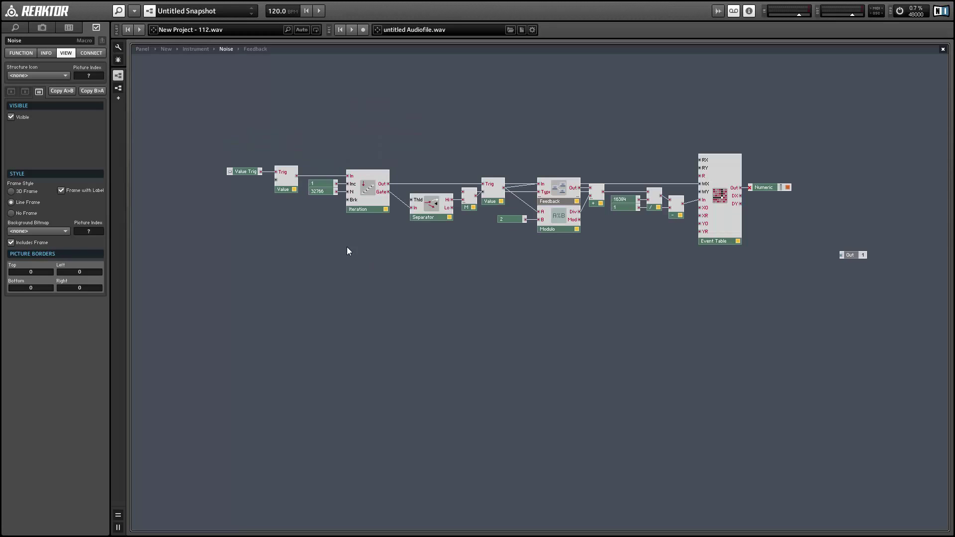
right_click(334, 259)
mouse_move(378, 265)
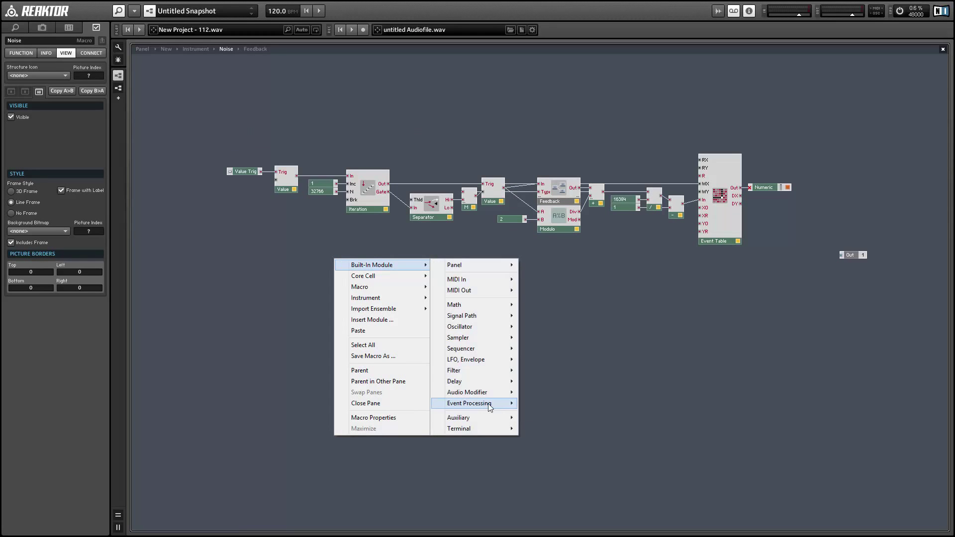
mouse_move(468, 269)
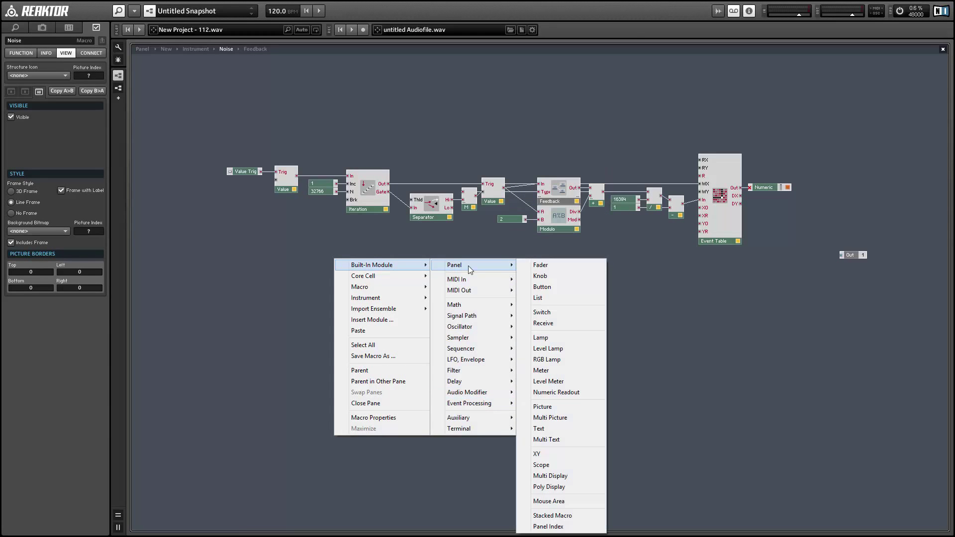
left_click(565, 287)
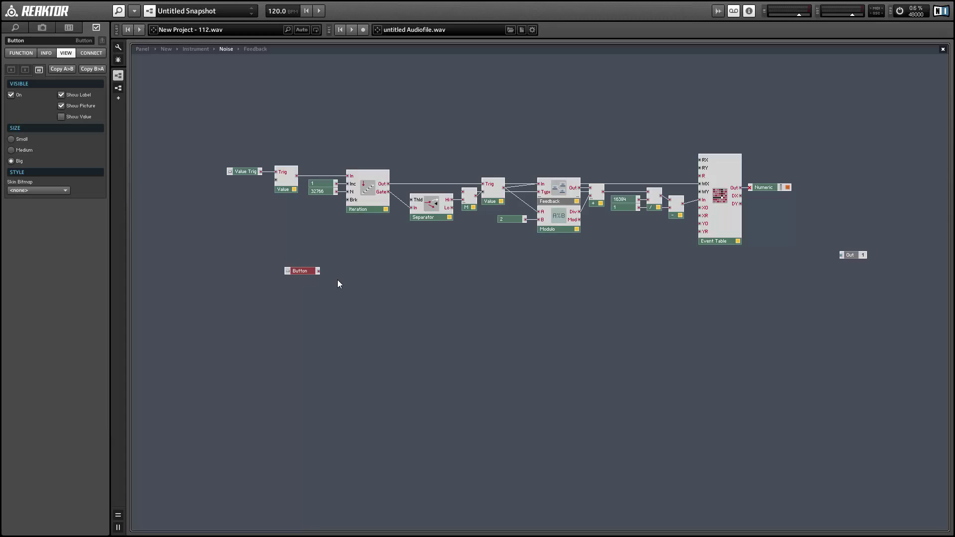
left_click_drag(300, 271, 330, 281)
Rename the button 'Type' and move it up and to the left.
double_click(37, 41)
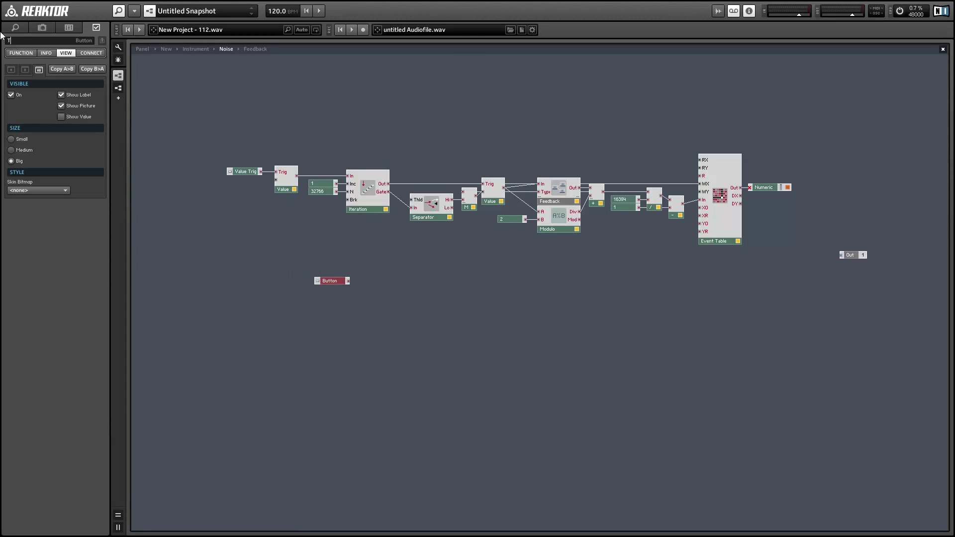
type("Type")
key("Return")
left_click_drag(333, 282, 245, 266)
left_click(16, 53)
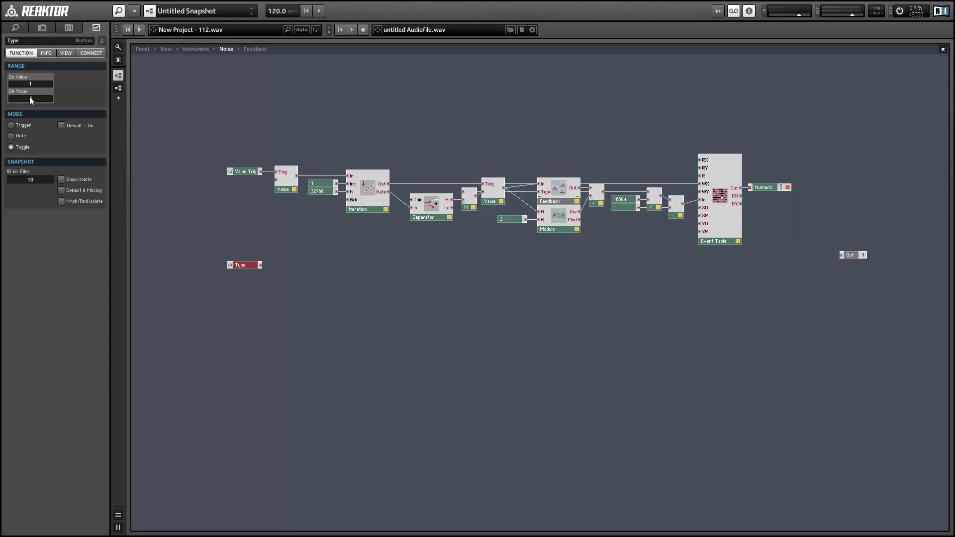
left_click_drag(240, 265, 203, 259)
Delete the old Value Trig control and wire Type into the Value trigger.
left_click(245, 173)
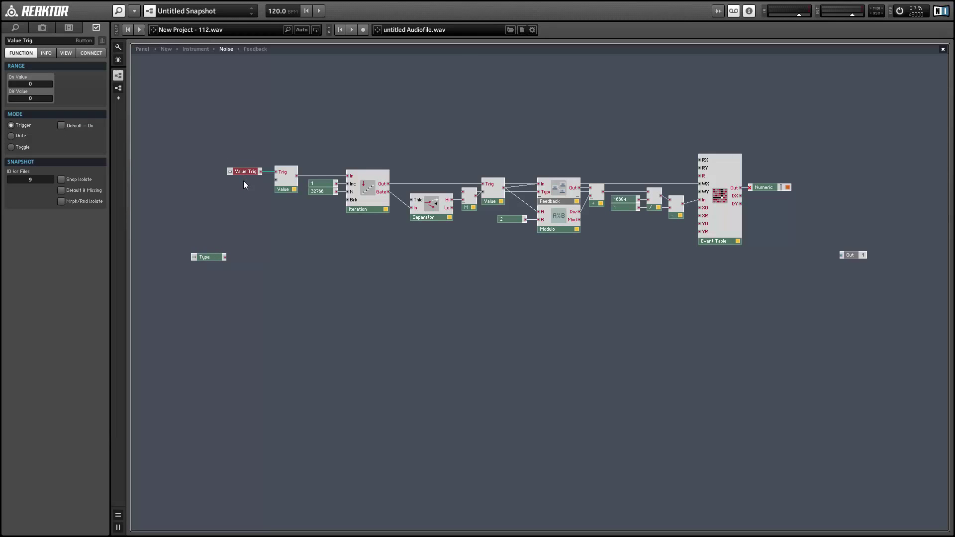
key("Delete")
left_click_drag(225, 256, 259, 267)
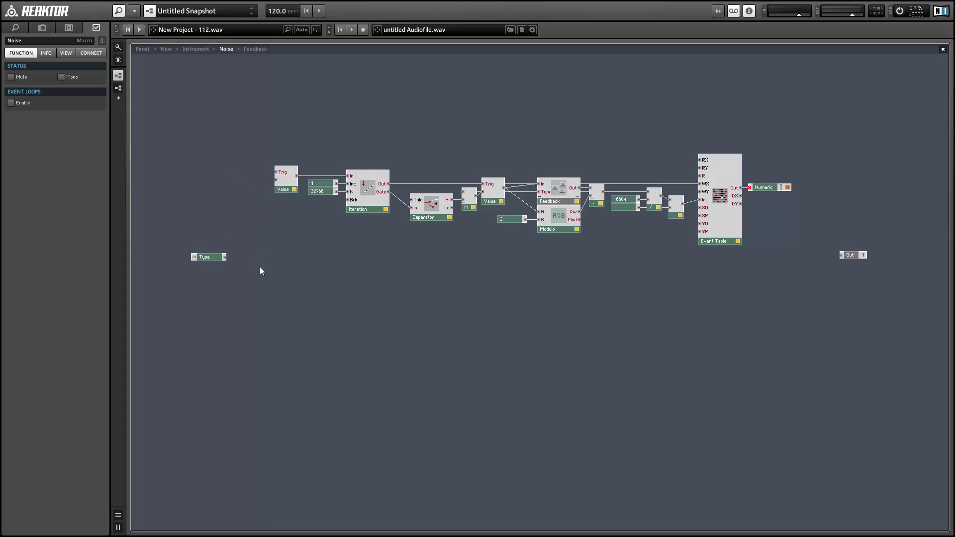
Insert an Order module via search and place it beside the Type button.
double_click(261, 216)
type("order")
key("Return")
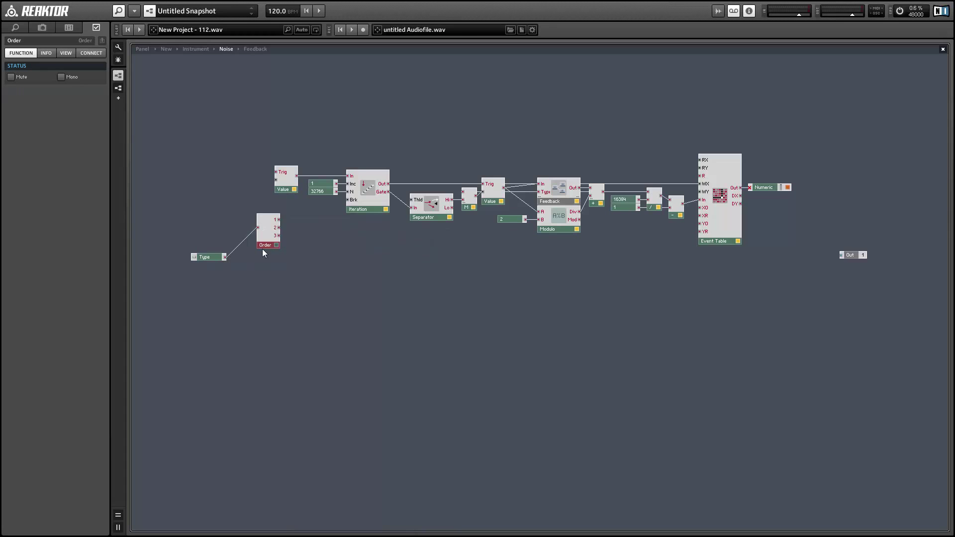
left_click_drag(265, 246, 248, 277)
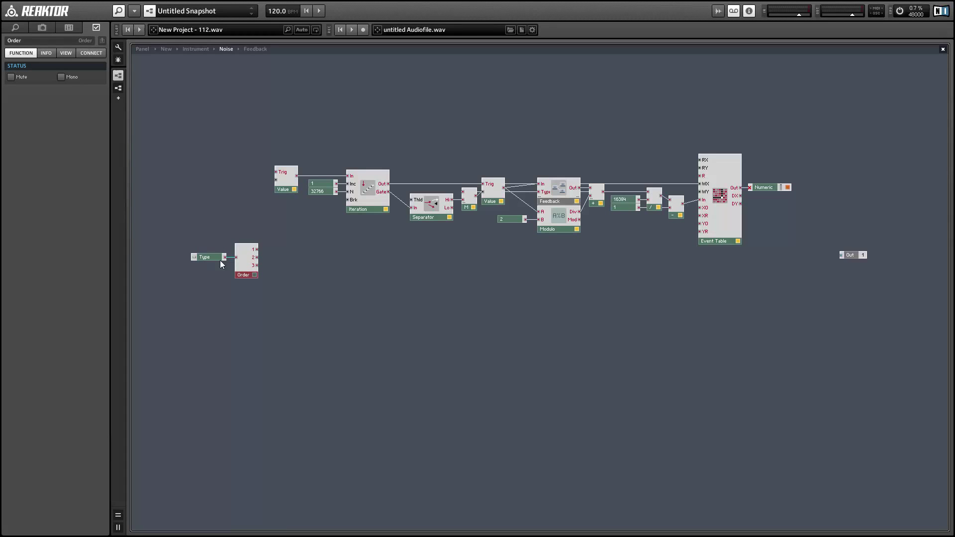
Add a two-input Selector whose position comes from Order's second output.
right_click(350, 244)
mouse_move(393, 249)
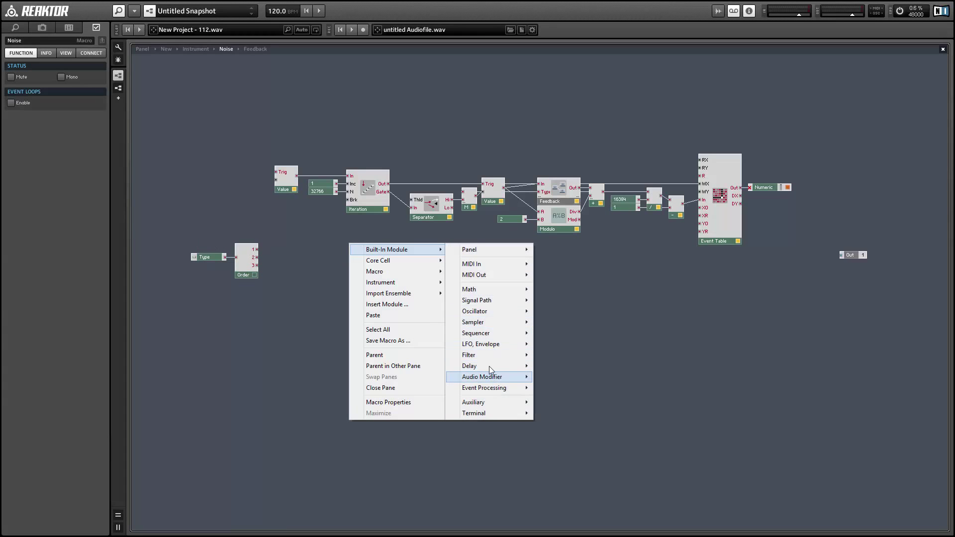
mouse_move(487, 301)
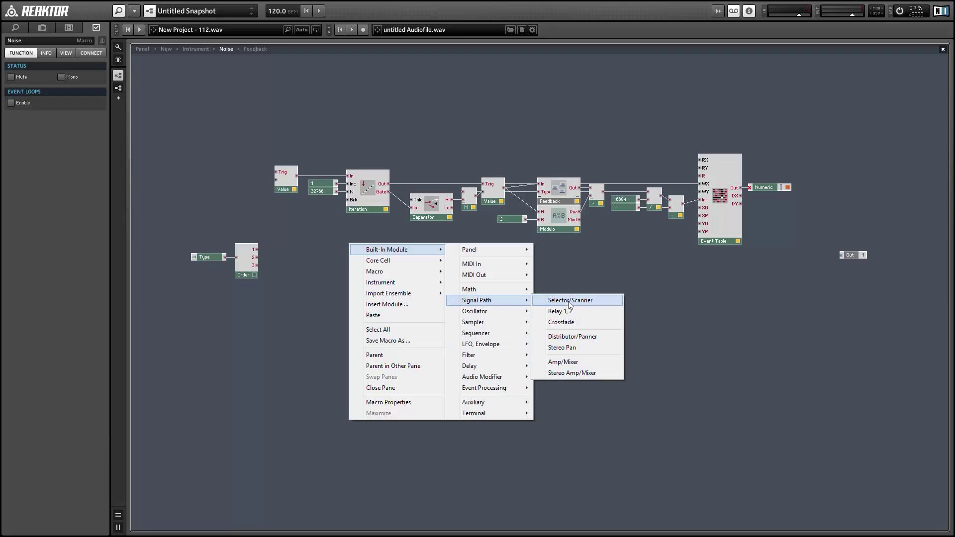
left_click(571, 304)
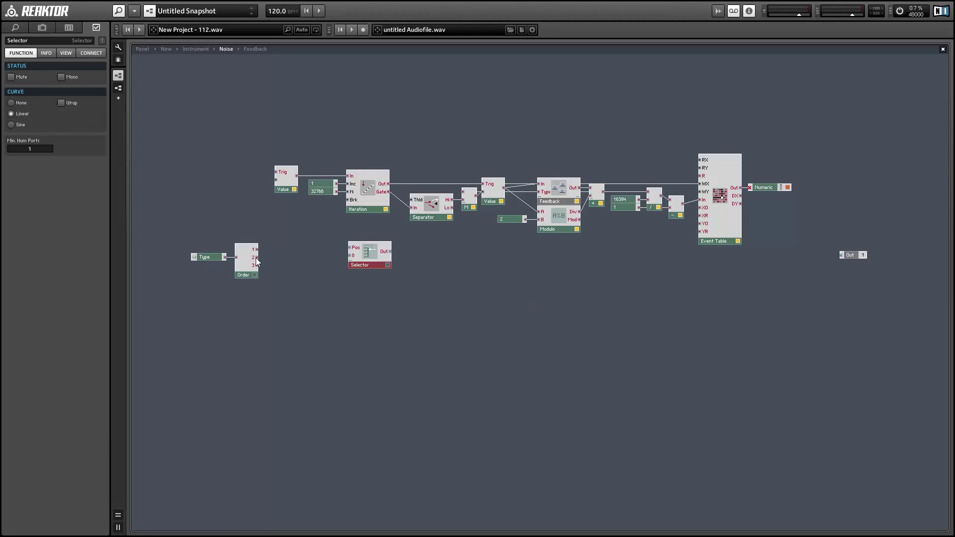
left_click_drag(256, 258, 380, 269)
left_click_drag(45, 146, 46, 140)
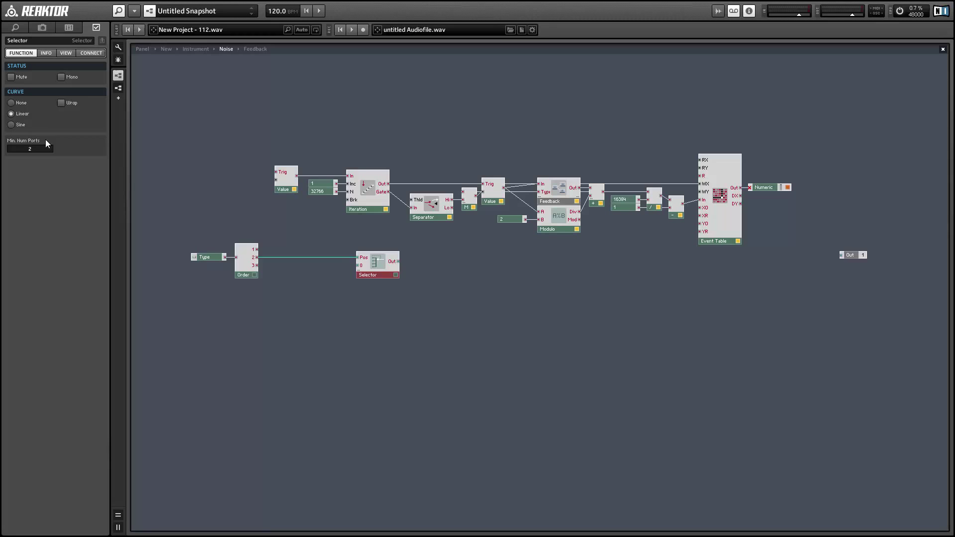
Attach constants 1 and 6 to the Selector's two inputs.
right_click(360, 265)
left_click(398, 281)
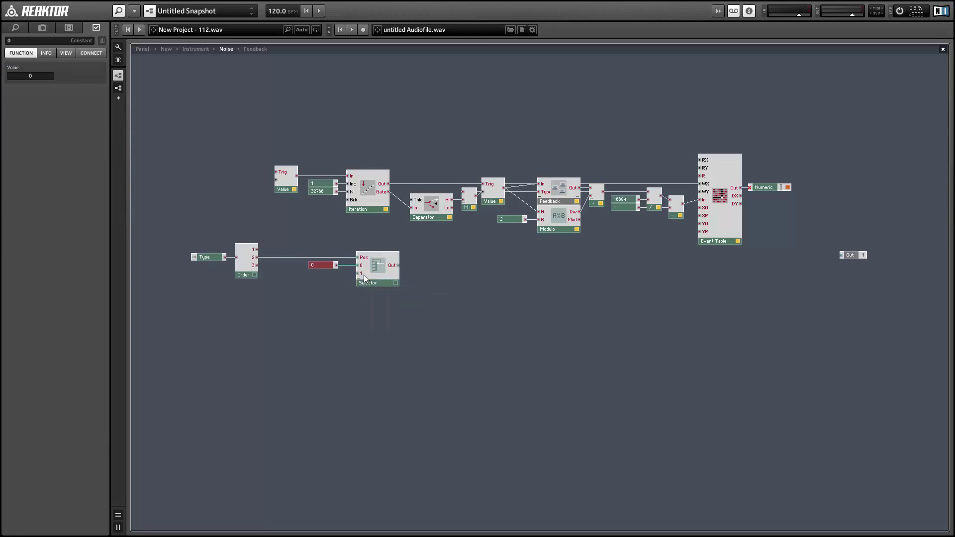
right_click(359, 273)
left_click(398, 291)
left_click(42, 77)
type("1")
key("Return")
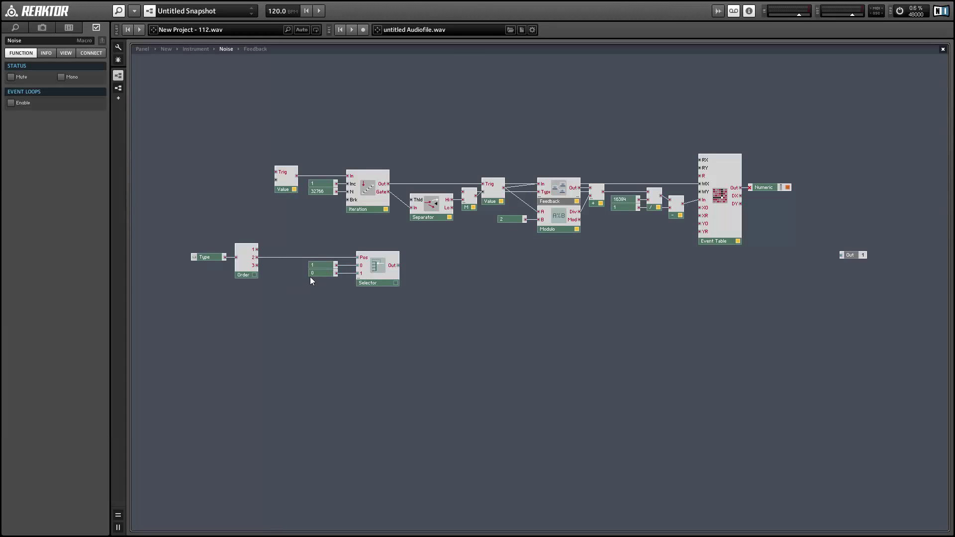
left_click(315, 275)
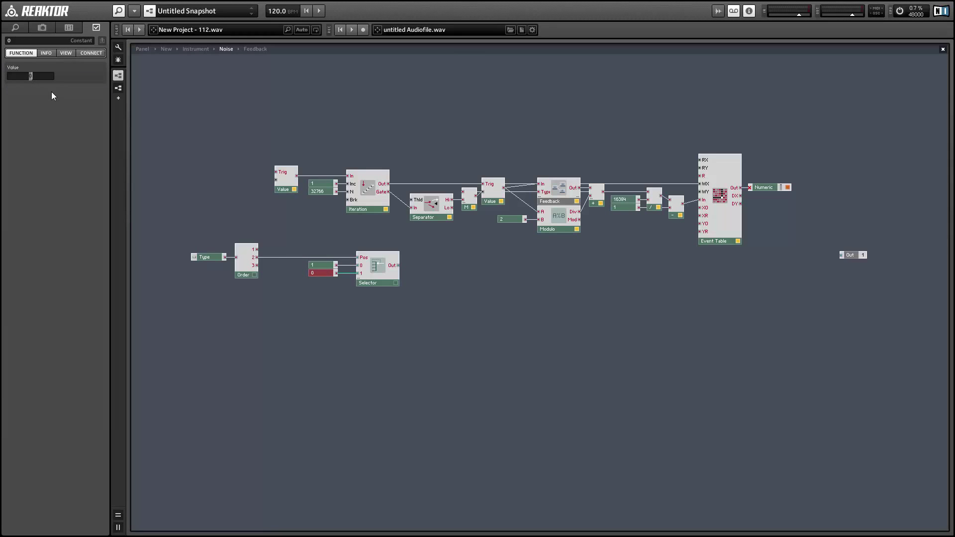
type("6")
left_click(311, 278)
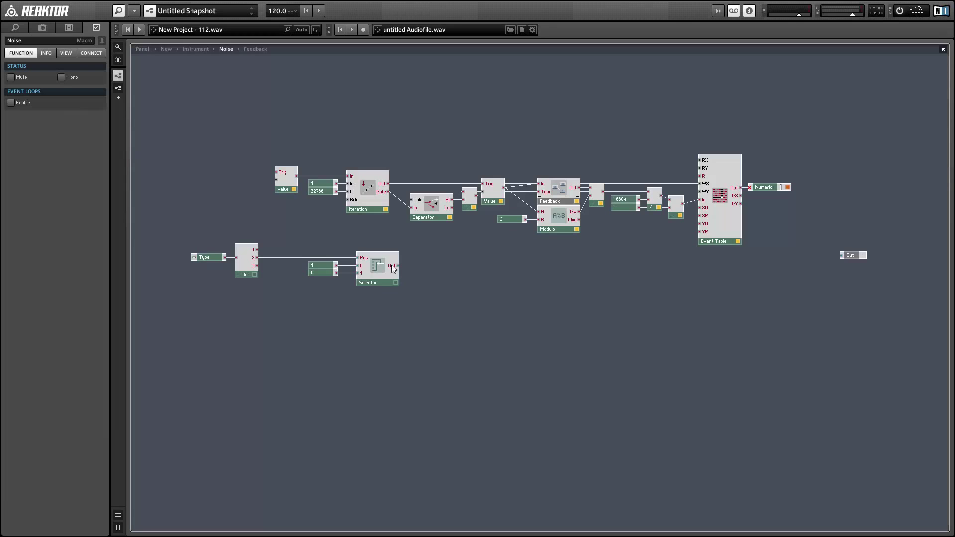
Wire the Selector output to Feedback's Type input and tidy the Type routing modules.
left_click_drag(474, 222, 538, 192)
left_click_drag(173, 225, 275, 174)
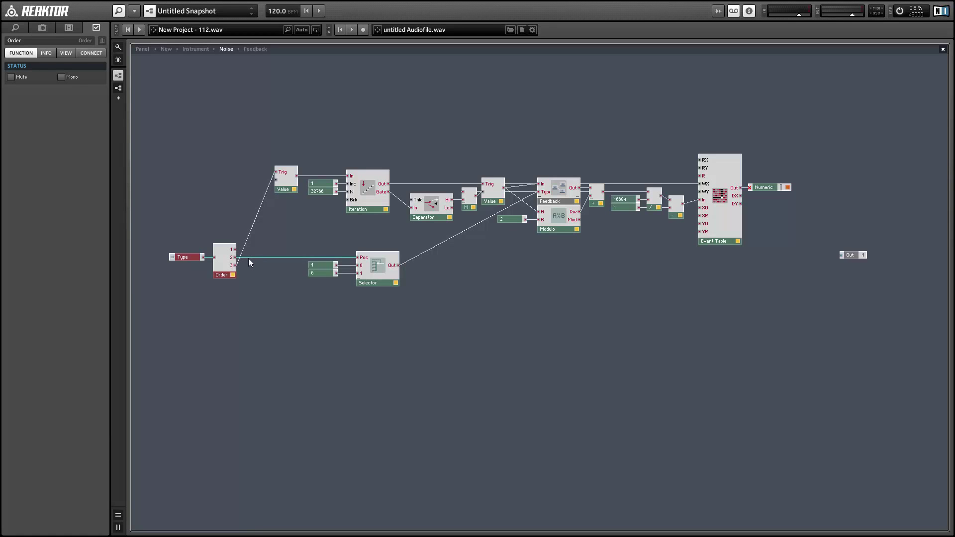
left_click_drag(249, 259, 329, 281)
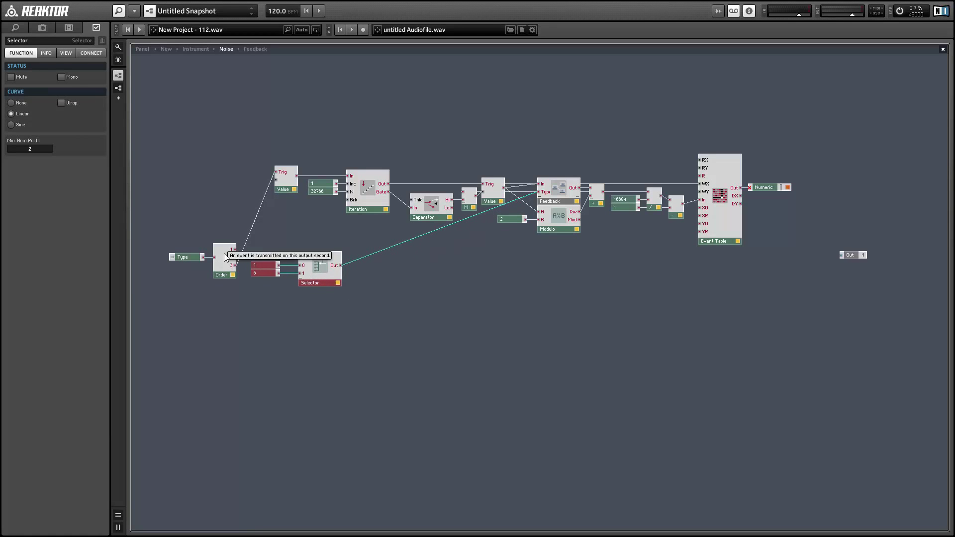
left_click_drag(176, 242, 332, 280)
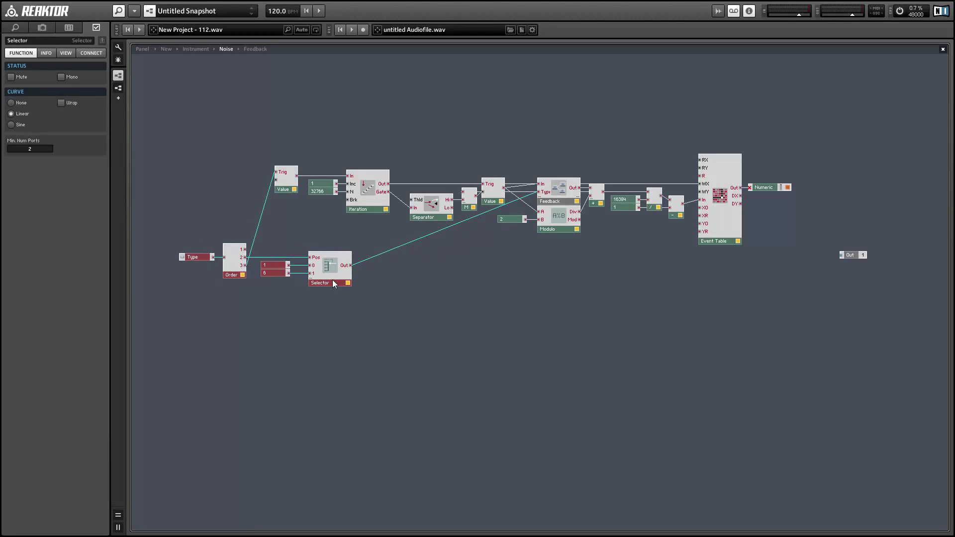
left_click(334, 317)
left_click(151, 51)
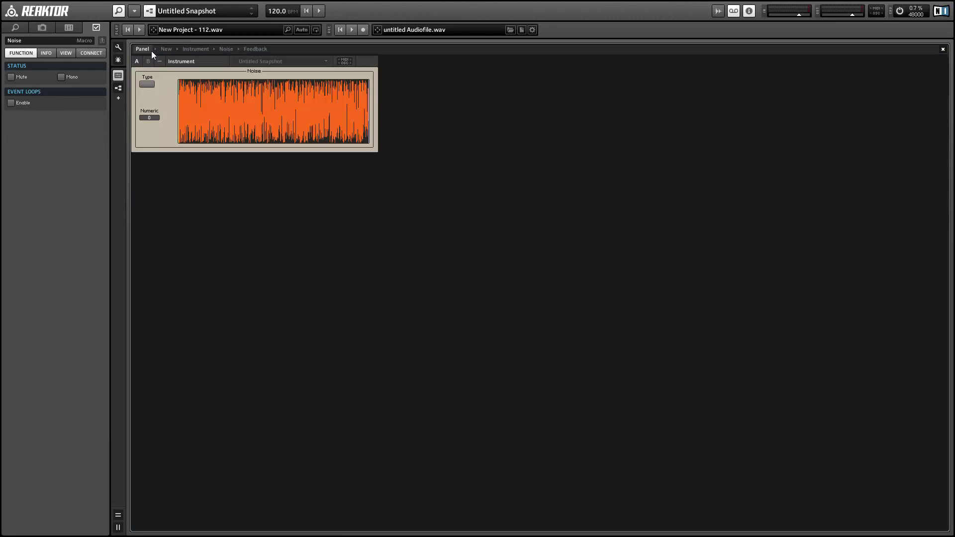
left_click(146, 85)
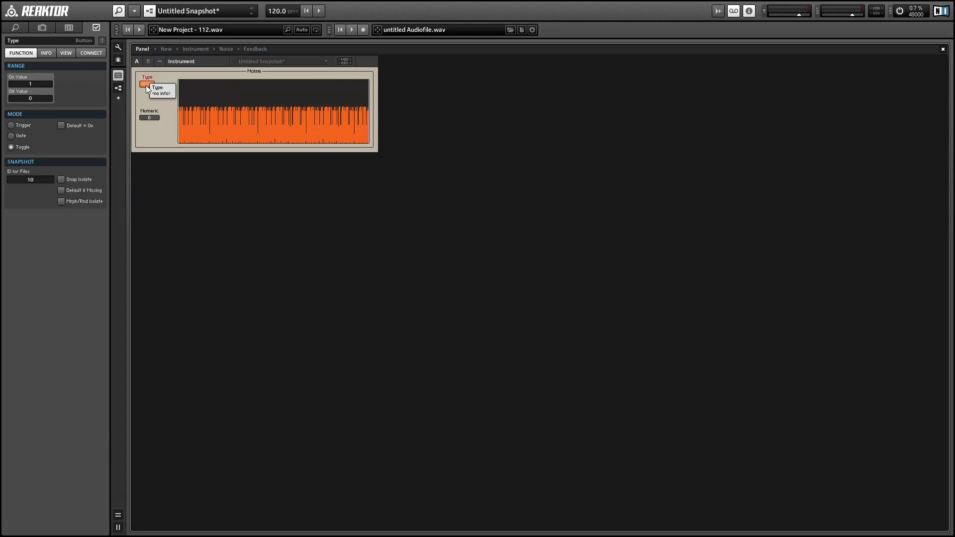
left_click(146, 86)
left_click(147, 85)
left_click(147, 86)
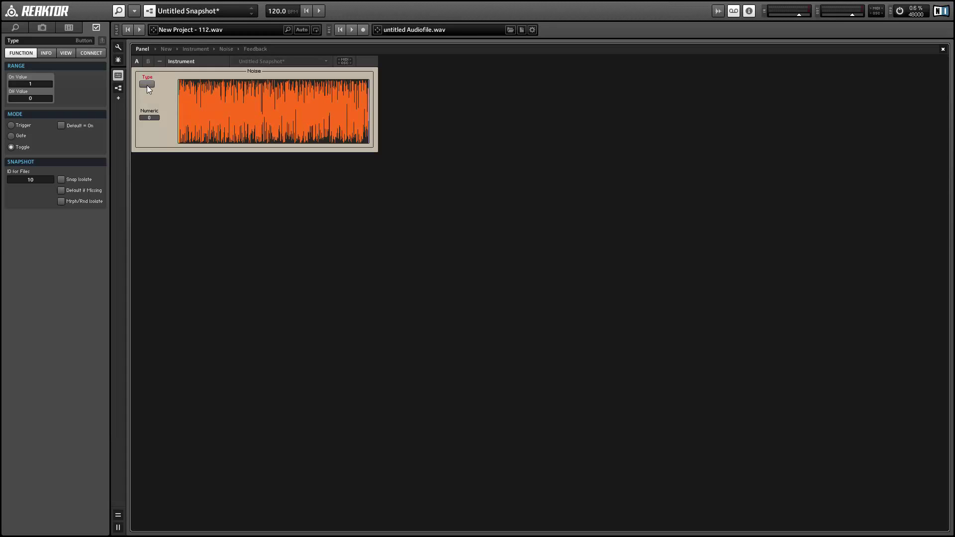
left_click(148, 85)
left_click(213, 140)
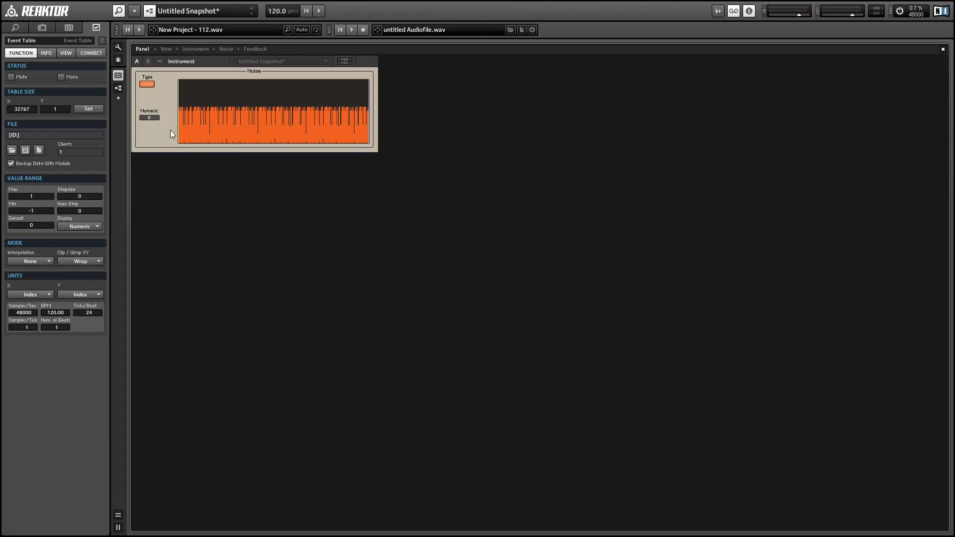
left_click(166, 130)
double_click(166, 130)
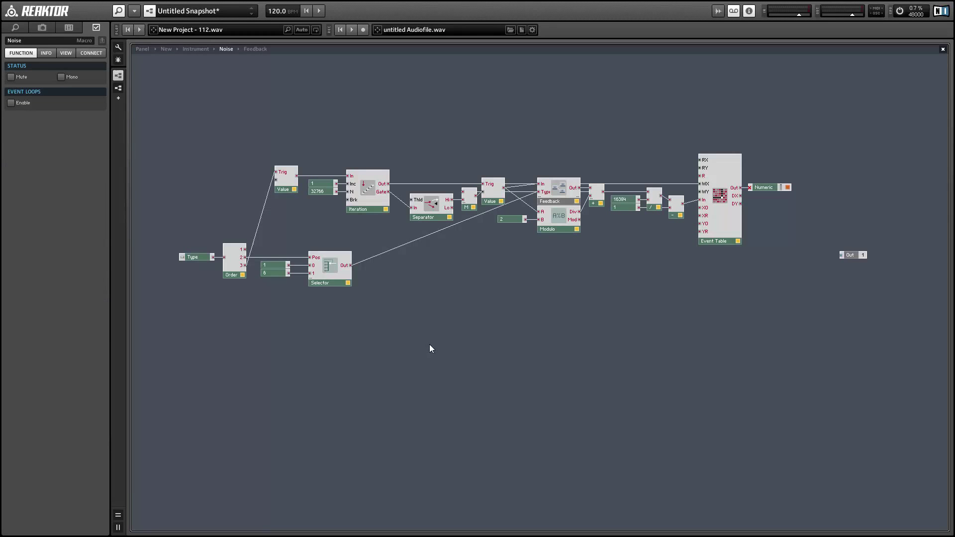
Insert a Delay > Audio Table module and place it directly under the Event Table.
left_click(720, 223)
left_click(434, 277)
left_click(724, 220)
left_click(620, 246)
right_click(620, 246)
mouse_move(635, 254)
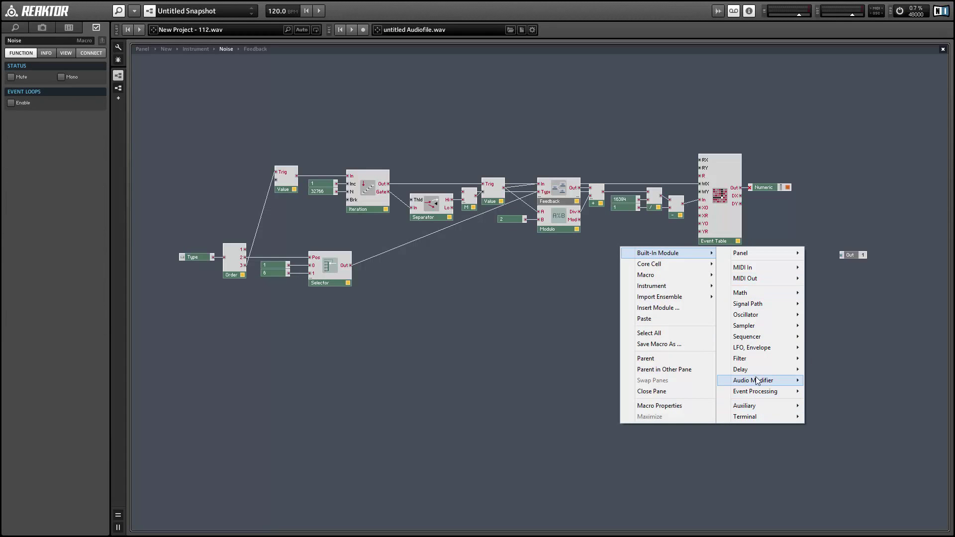
mouse_move(766, 369)
left_click(826, 380)
left_click_drag(637, 260, 724, 262)
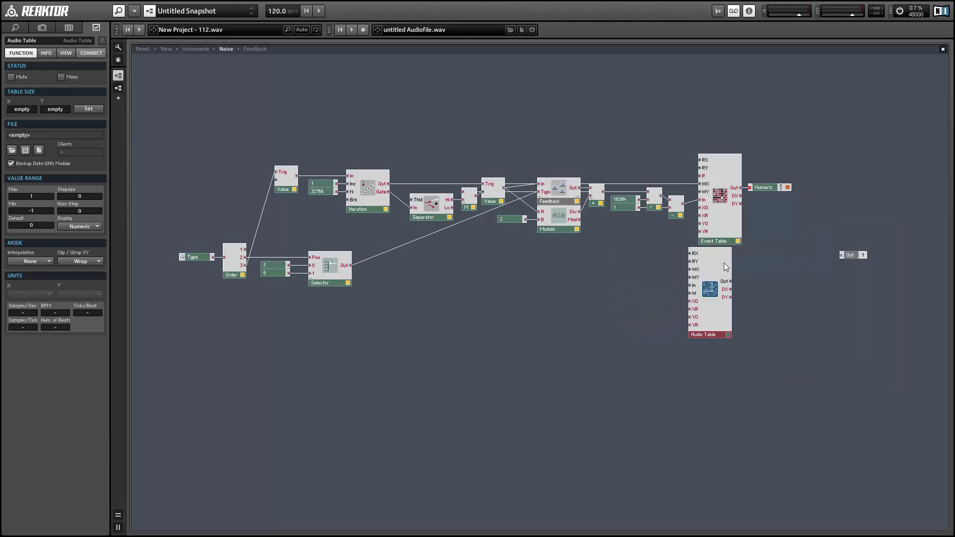
left_click(664, 261)
left_click(735, 239)
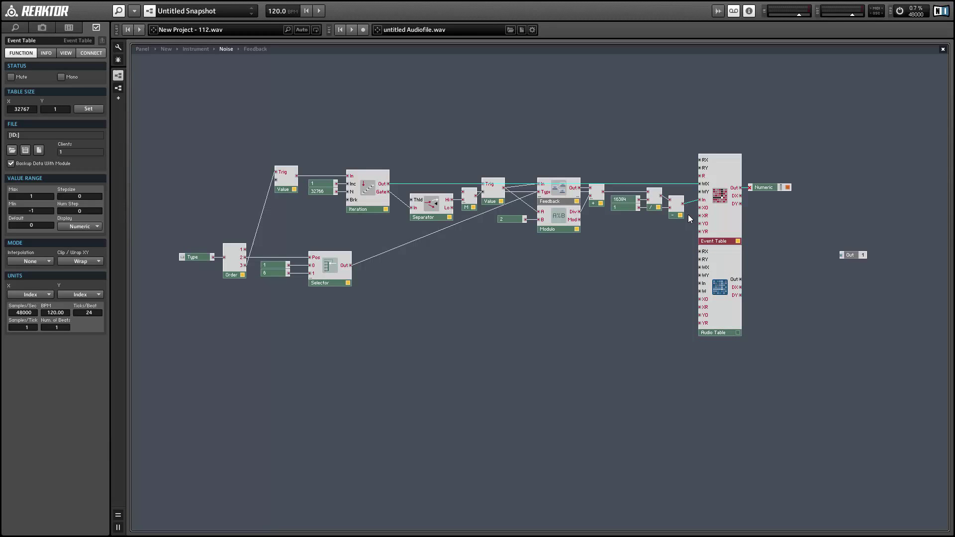
Save the Event Table data as a Native Table File named NESNoise in the Audio Tables folder.
left_click(26, 151)
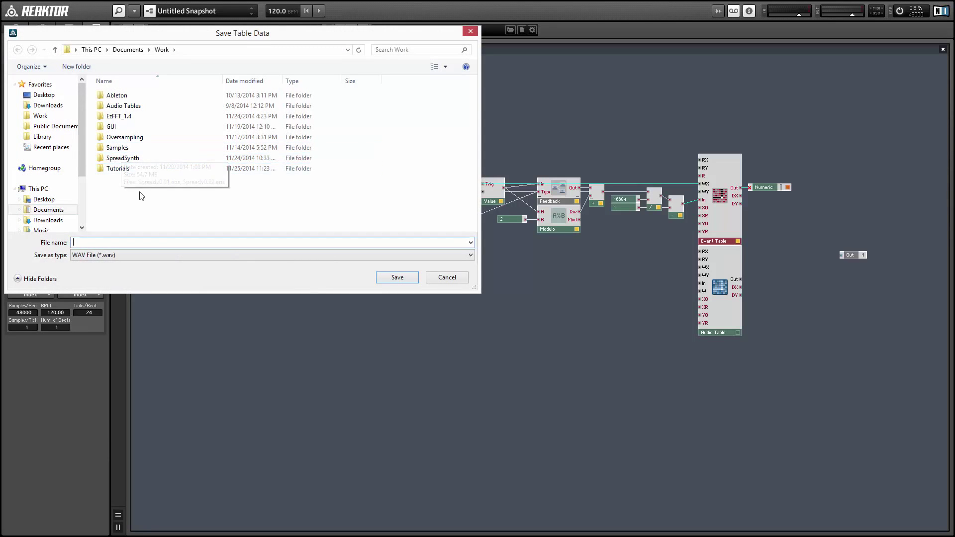
double_click(133, 106)
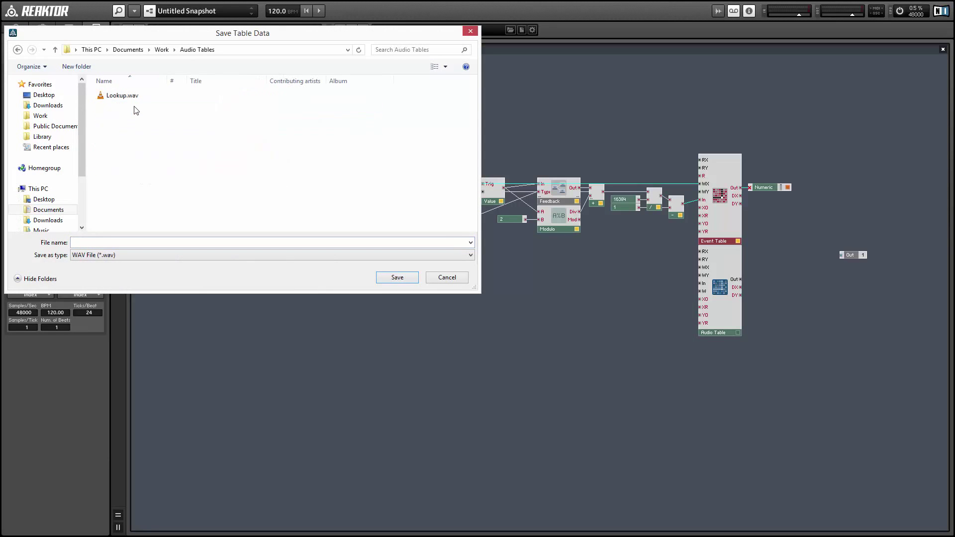
left_click(122, 255)
left_click(118, 287)
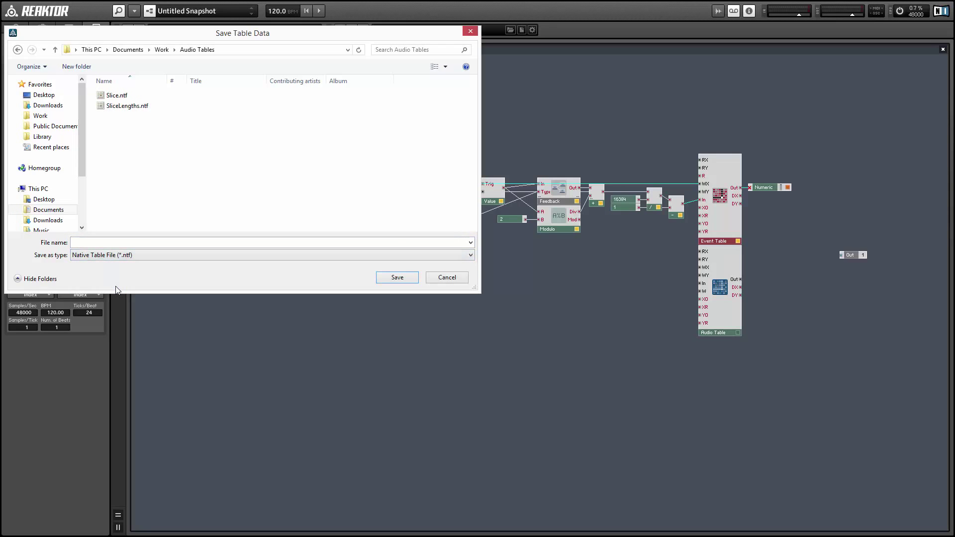
left_click(134, 242)
type("NESNoise")
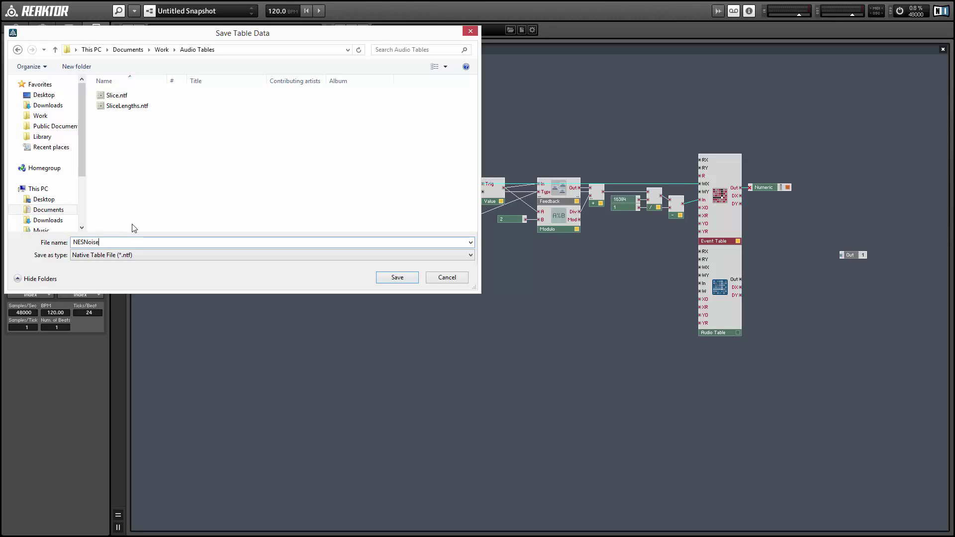
key("Return")
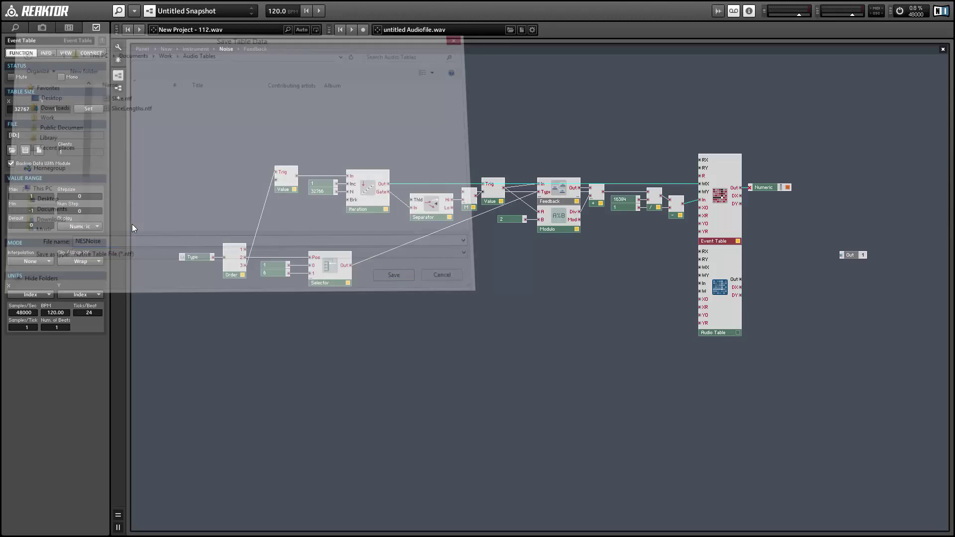
Load NESNoise.ntf into the Audio Table module.
left_click(724, 327)
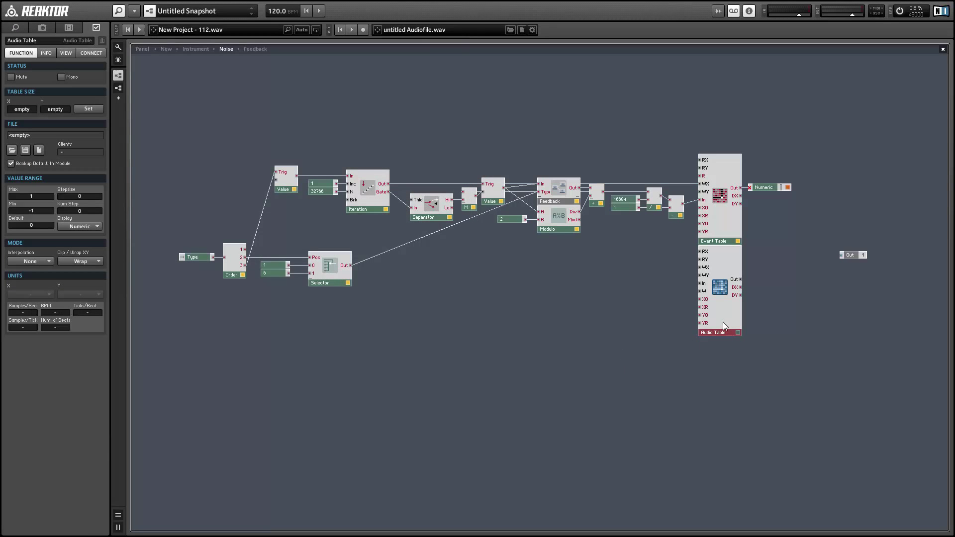
left_click(12, 150)
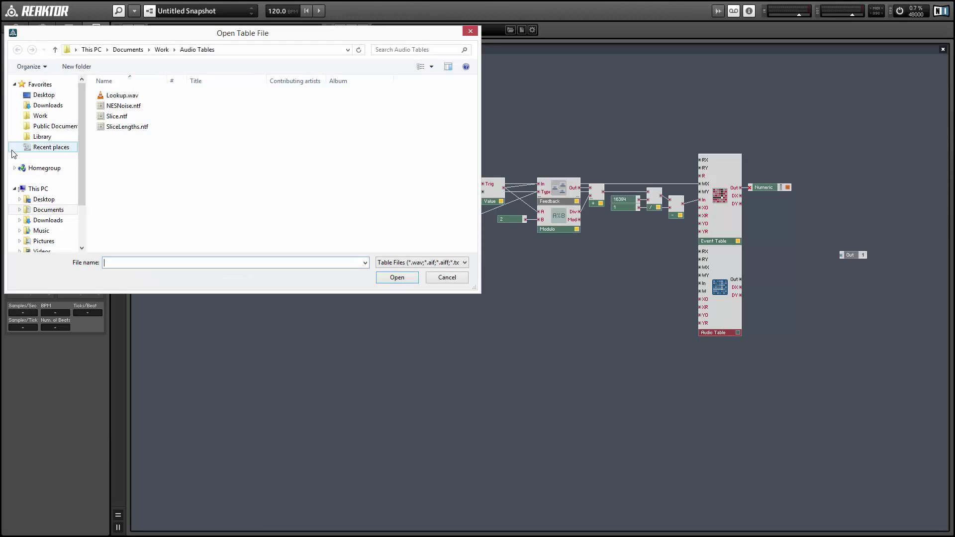
double_click(129, 106)
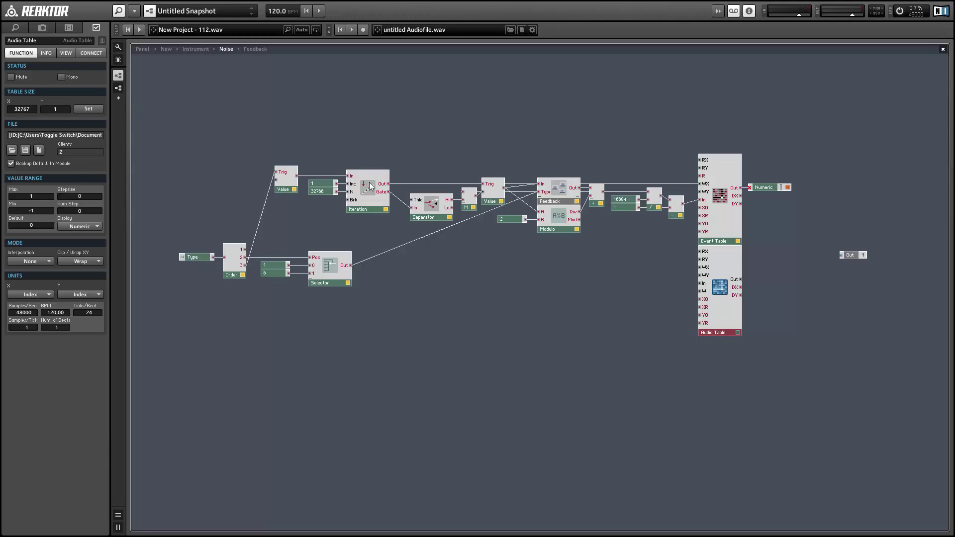
In Panel view, move the Audio Table's waveform display lower on the panel.
left_click(139, 50)
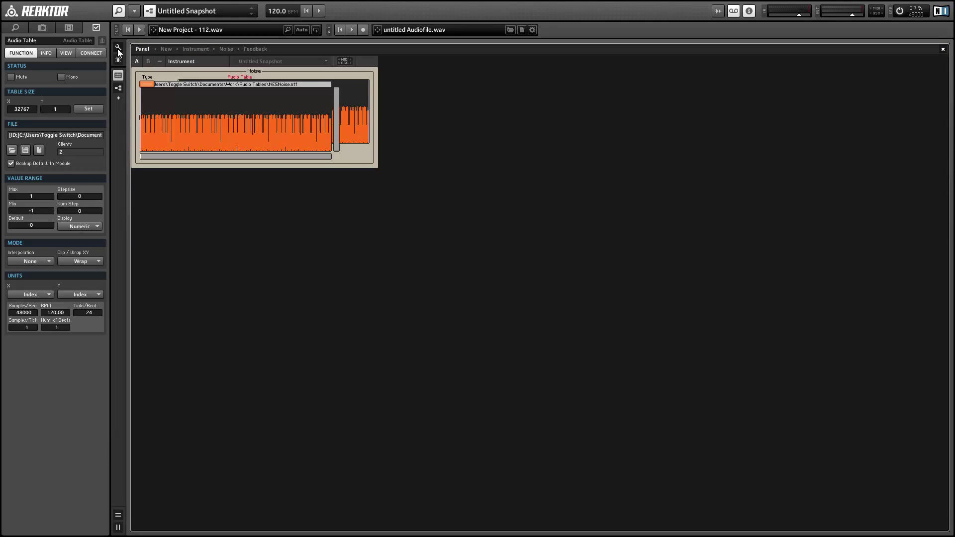
left_click_drag(166, 96, 245, 165)
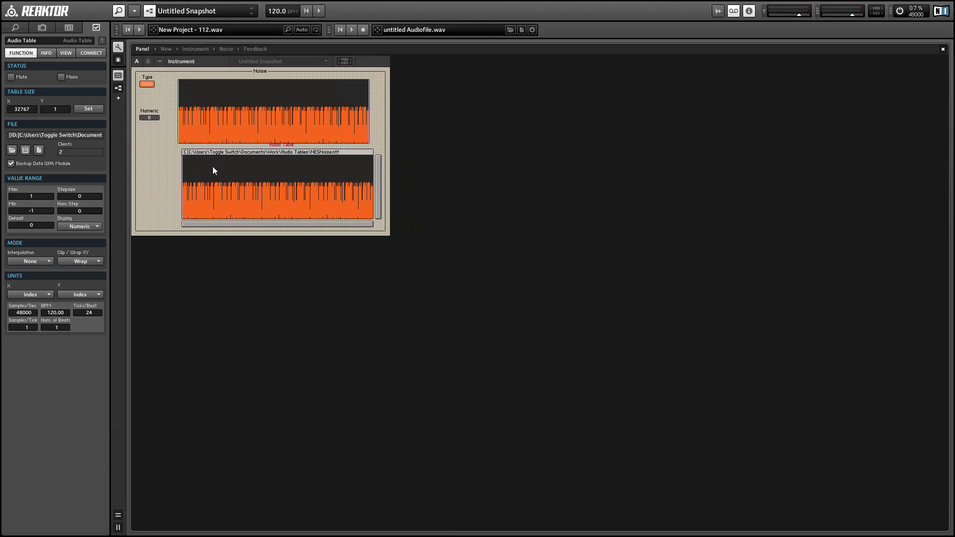
left_click_drag(213, 170, 207, 169)
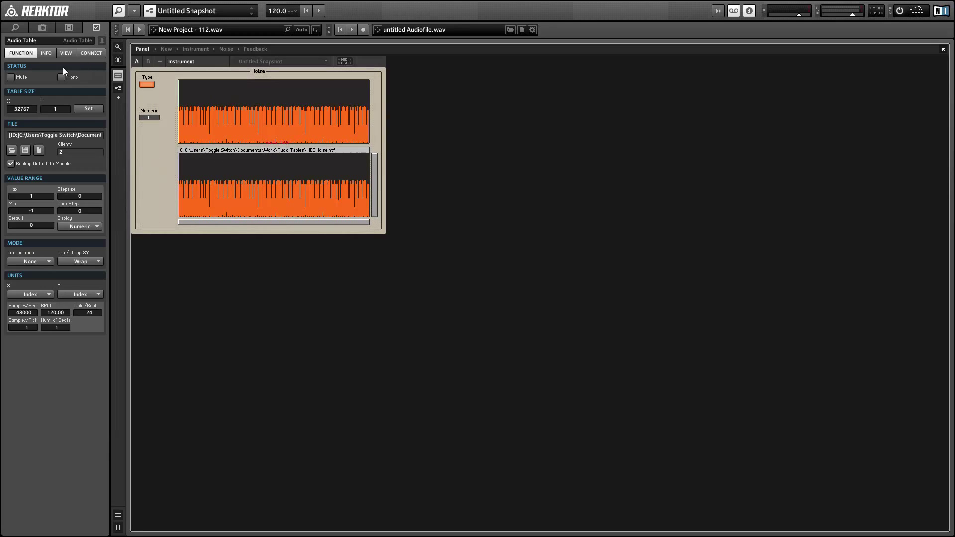
Hide the display's label, value and both scrollbars, and place it beneath the upper waveform.
left_click(64, 54)
left_click(69, 306)
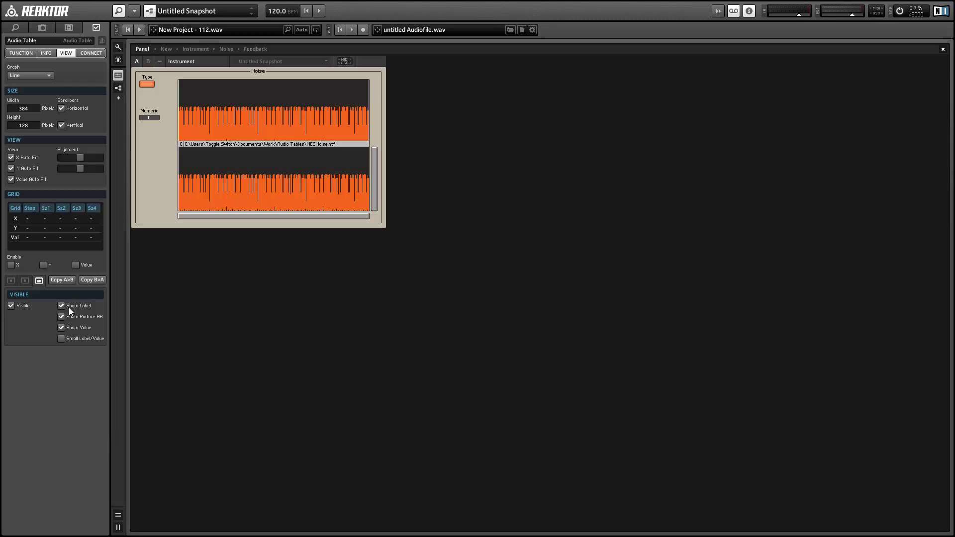
left_click(66, 326)
left_click(61, 107)
left_click(61, 125)
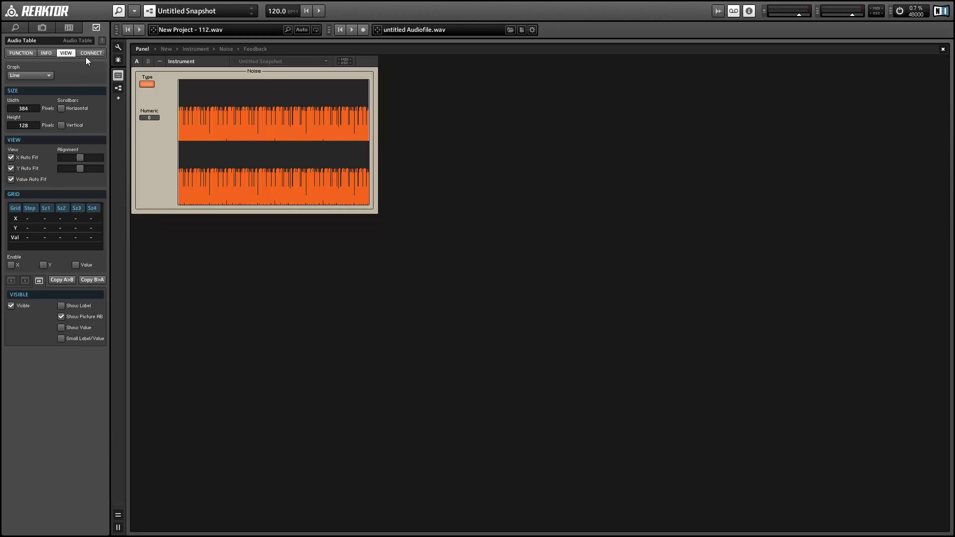
left_click(119, 47)
left_click_drag(245, 163, 246, 169)
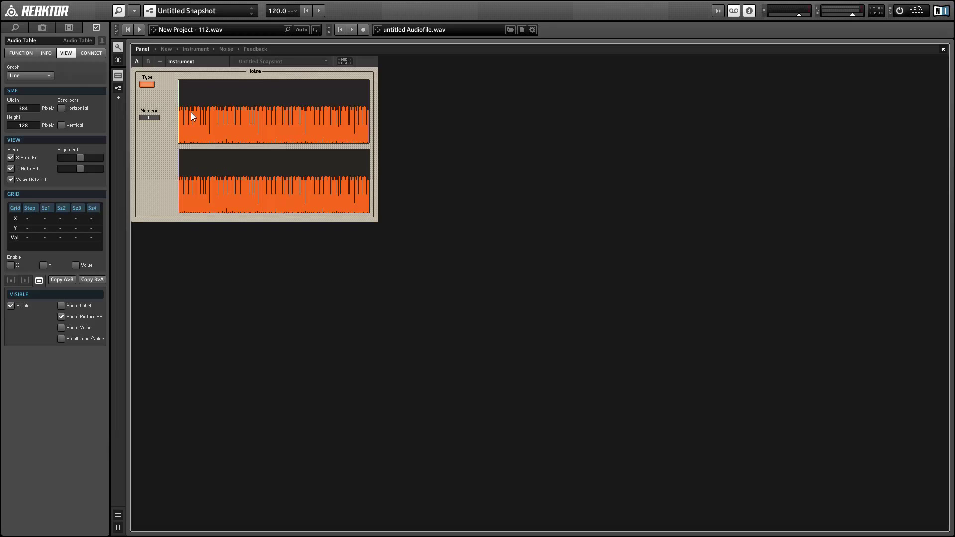
Back in Structure view, insert an Oscillator > Ramp module and place it beside the Audio Table.
key("F6")
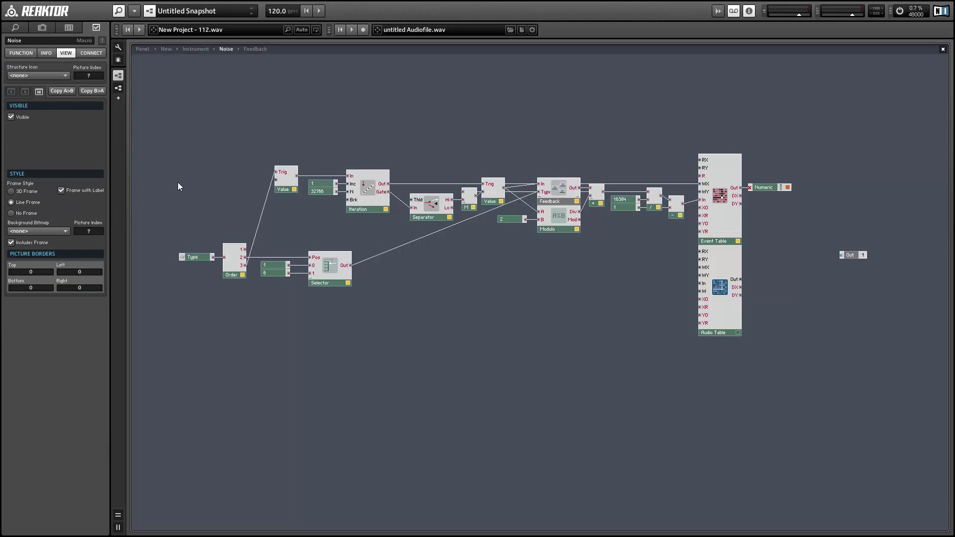
left_click(720, 328)
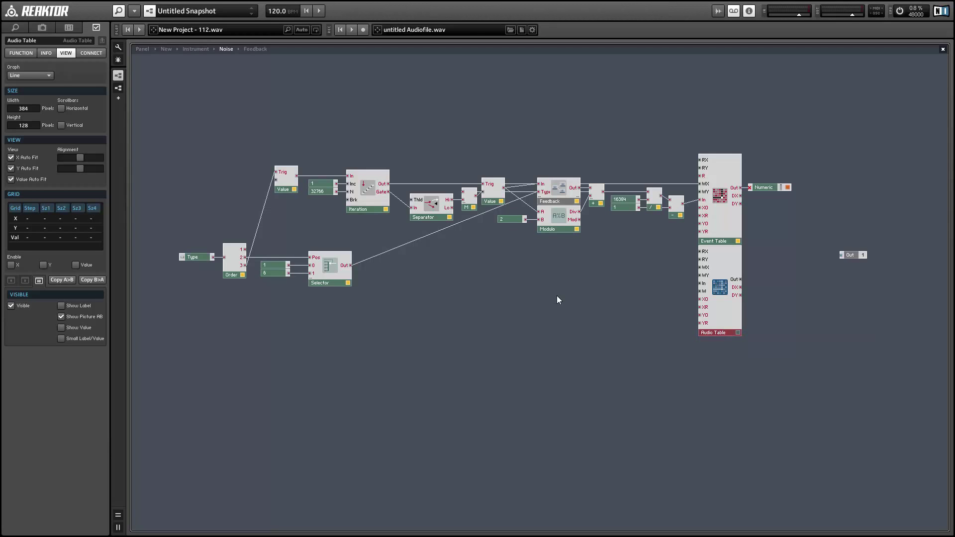
left_click(543, 287)
right_click(542, 284)
mouse_move(553, 287)
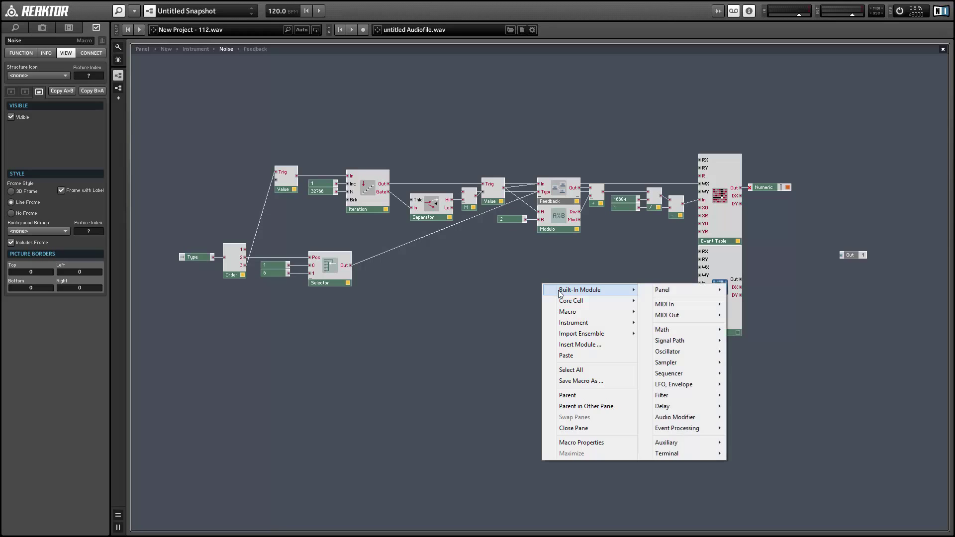
mouse_move(674, 352)
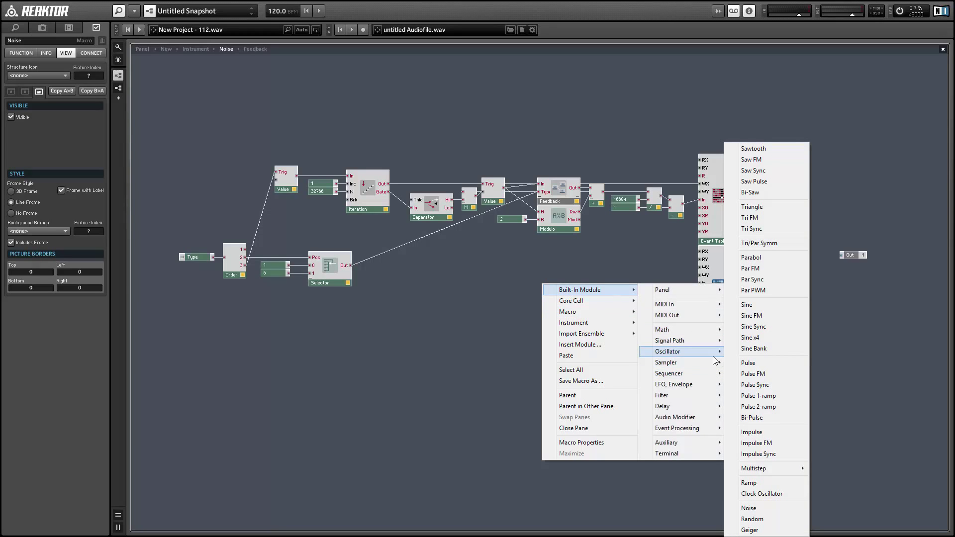
left_click(781, 481)
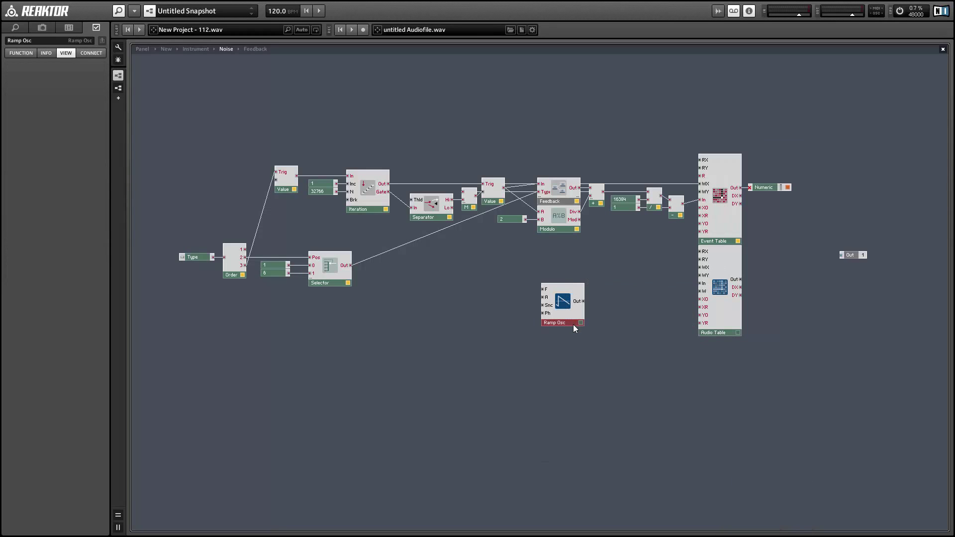
left_click_drag(573, 323, 665, 274)
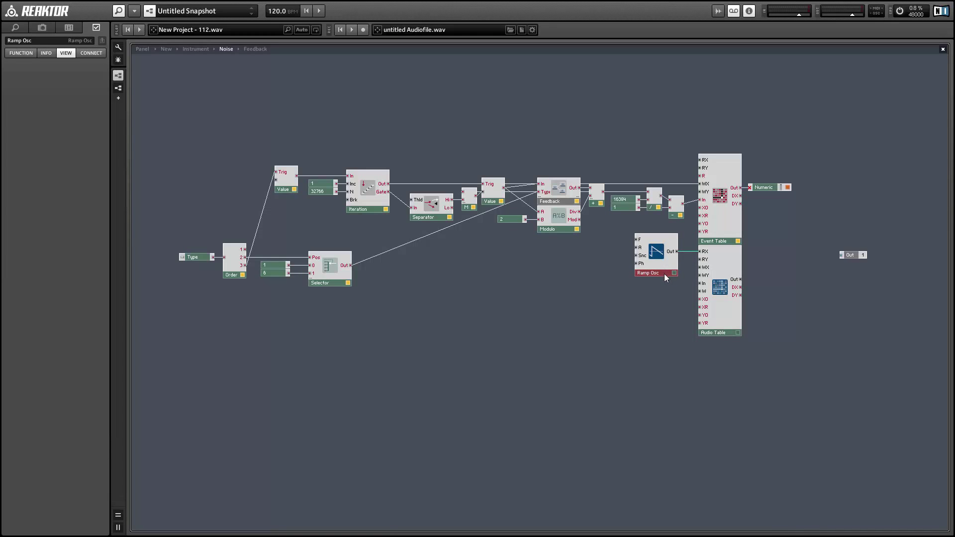
left_click(754, 353)
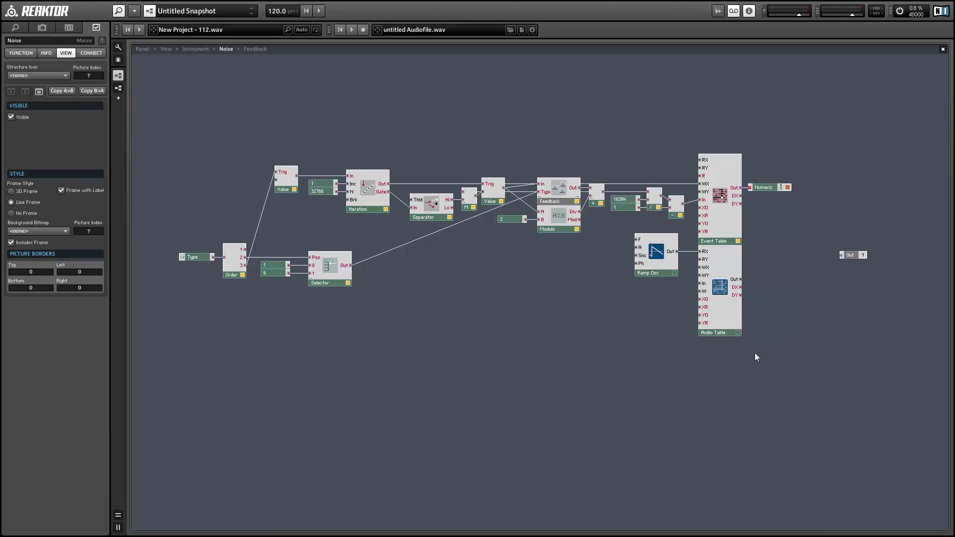
Add an AR-Env and a Gate module, wiring the Gate into the envelope's G input.
right_click(780, 335)
type("ar")
key("Return")
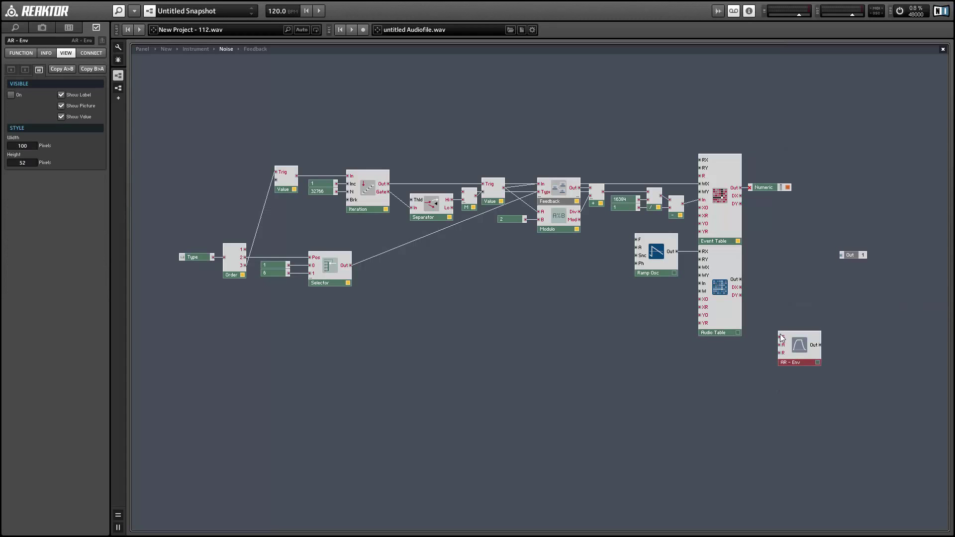
left_click(731, 370)
right_click(728, 366)
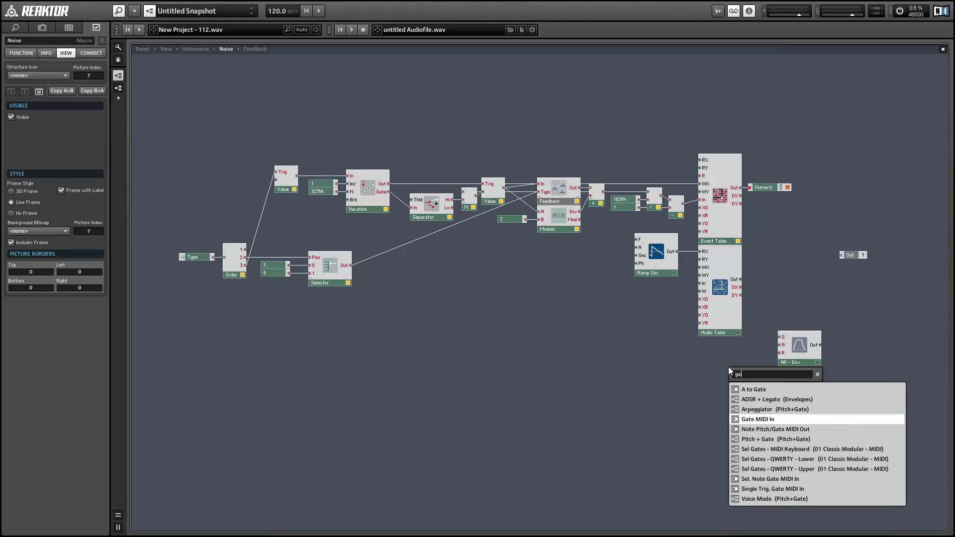
type("gate")
key("Return")
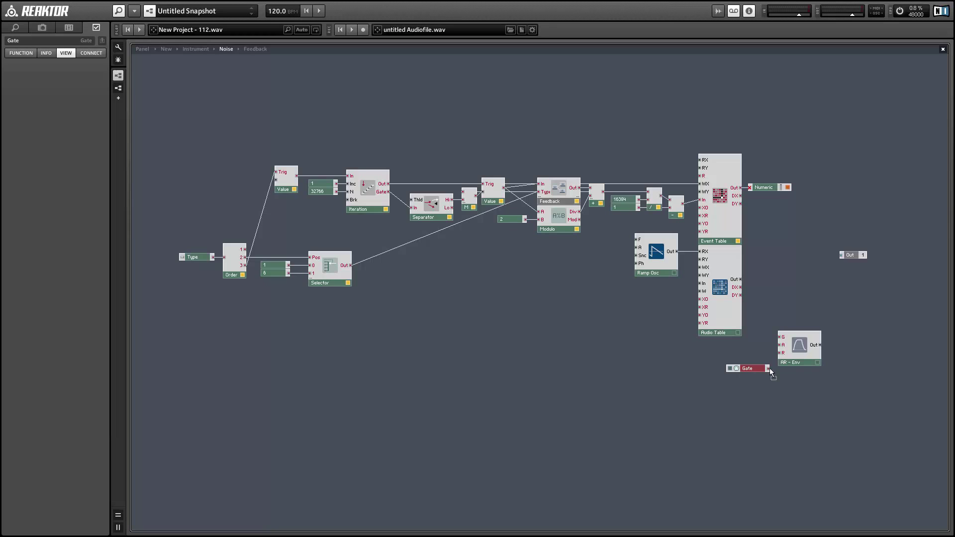
left_click_drag(768, 369, 780, 337)
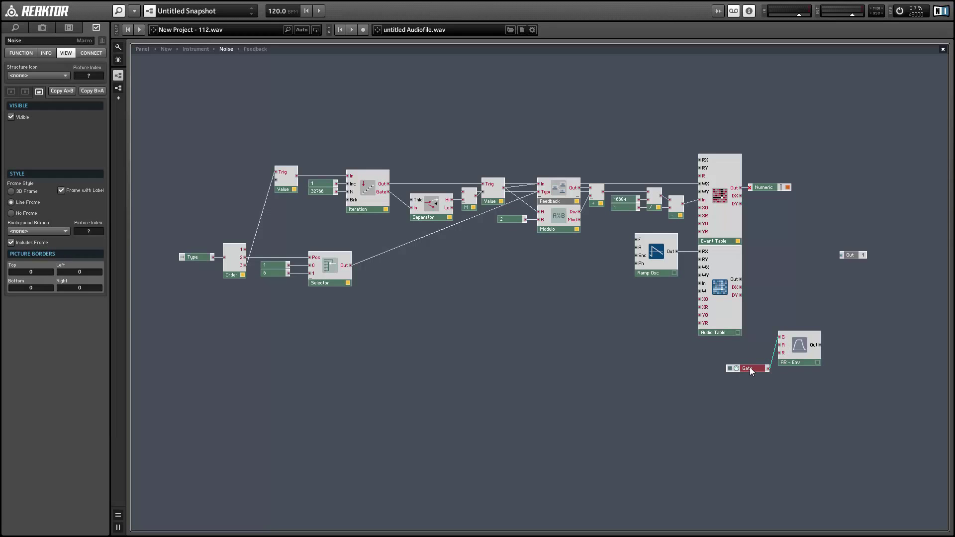
left_click_drag(750, 367, 730, 357)
left_click(783, 333)
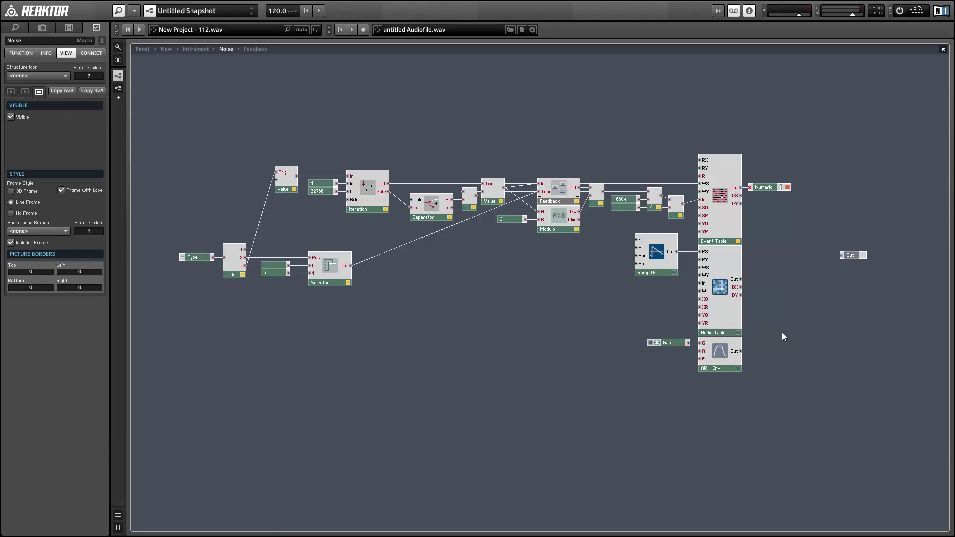
Multiply the Audio Table and AR-Env outputs and send the product to Out.
double_click(782, 332)
type("*")
key("Return")
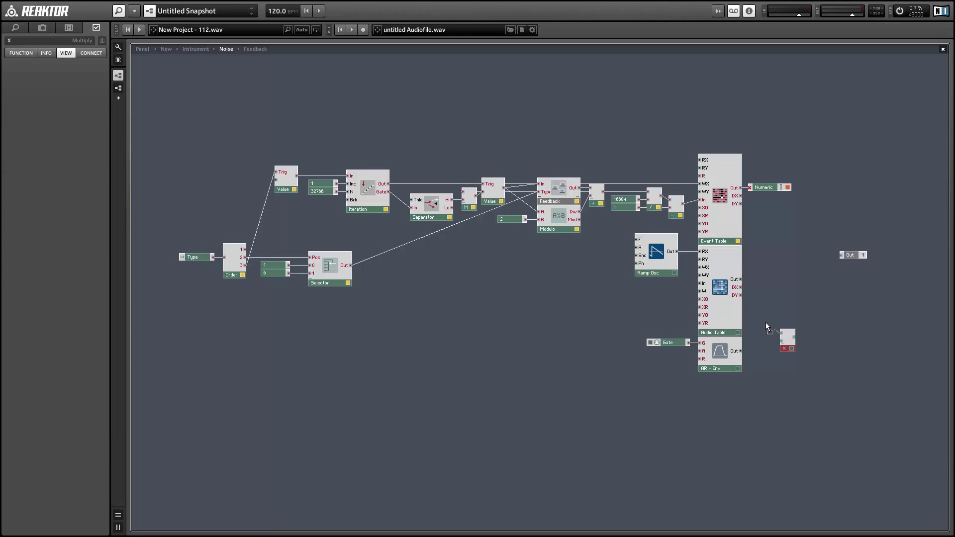
left_click_drag(741, 279, 805, 282)
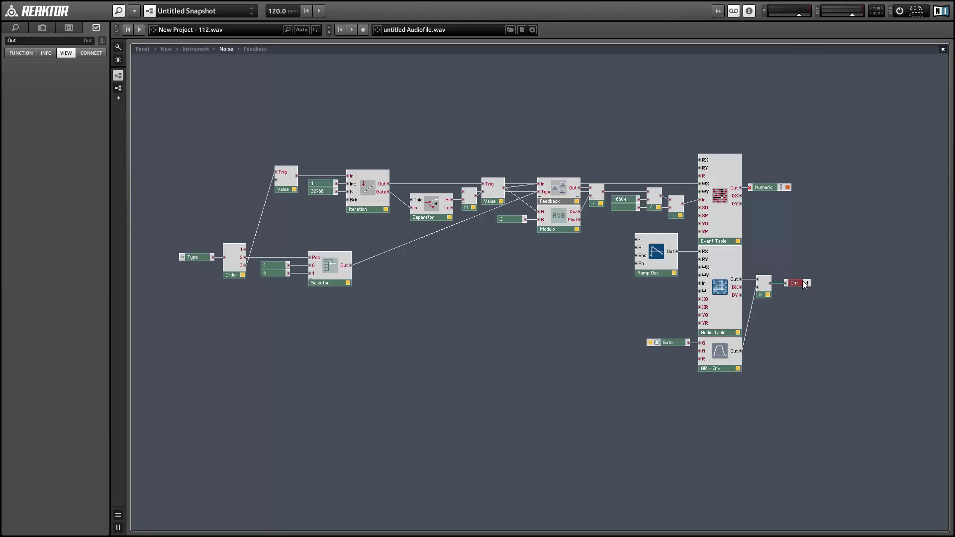
left_click(480, 359)
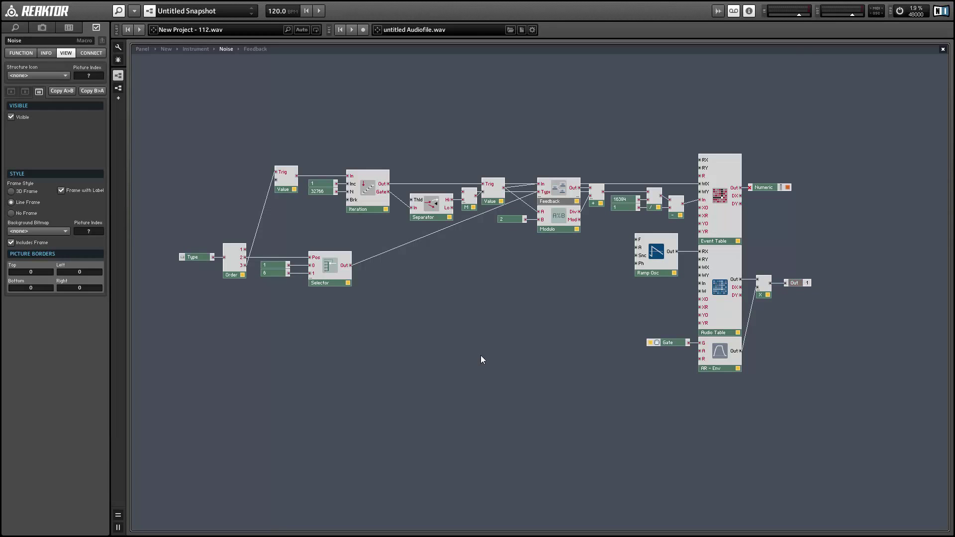
Duplicate the Selector and its two constants to the right.
left_click(710, 311)
left_click_drag(385, 293, 277, 246)
left_click_drag(329, 280, 433, 281)
Set the copied constants to 32767 and 31 and wire the new Selector into the Audio Table's XR input.
left_click(382, 264)
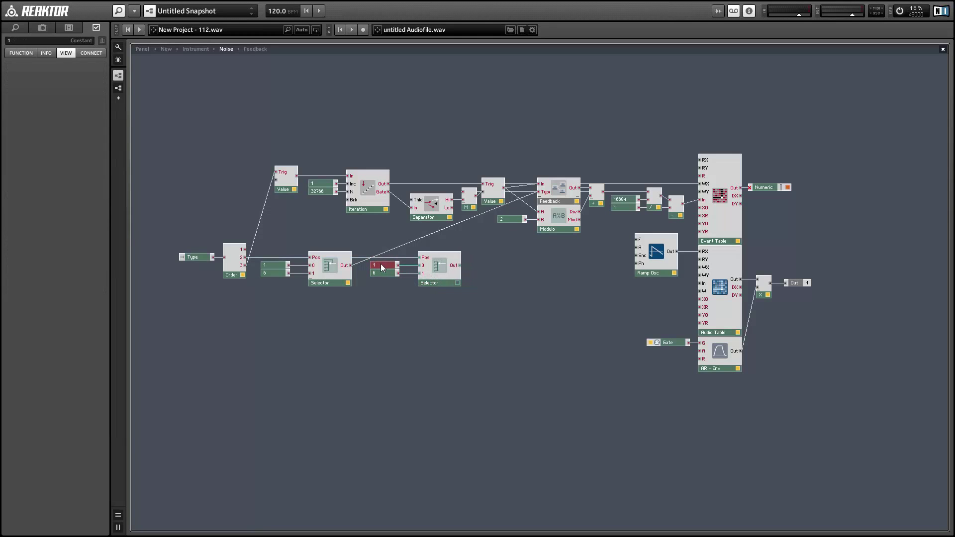
left_click(22, 40)
type("32")
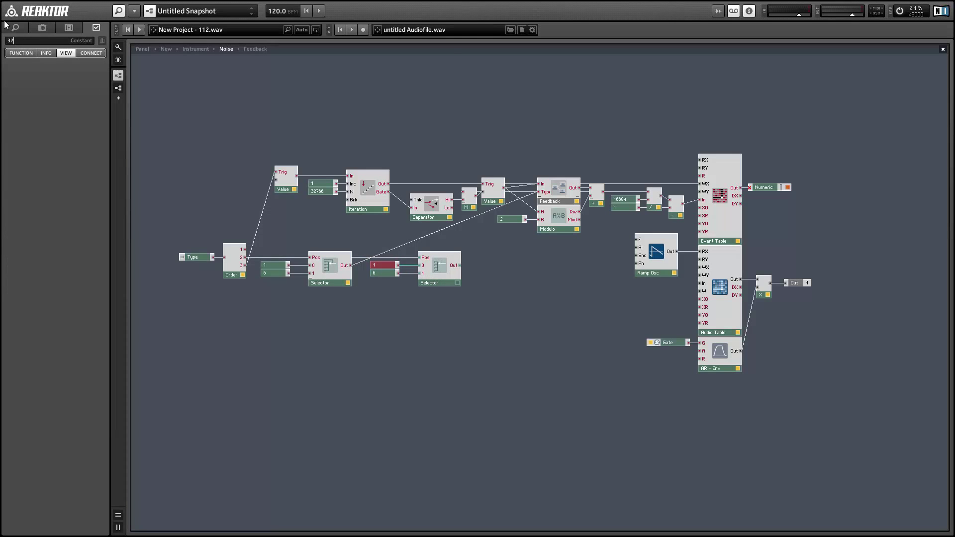
type("767")
key("Return")
left_click(378, 281)
left_click(381, 272)
left_click(4, 41)
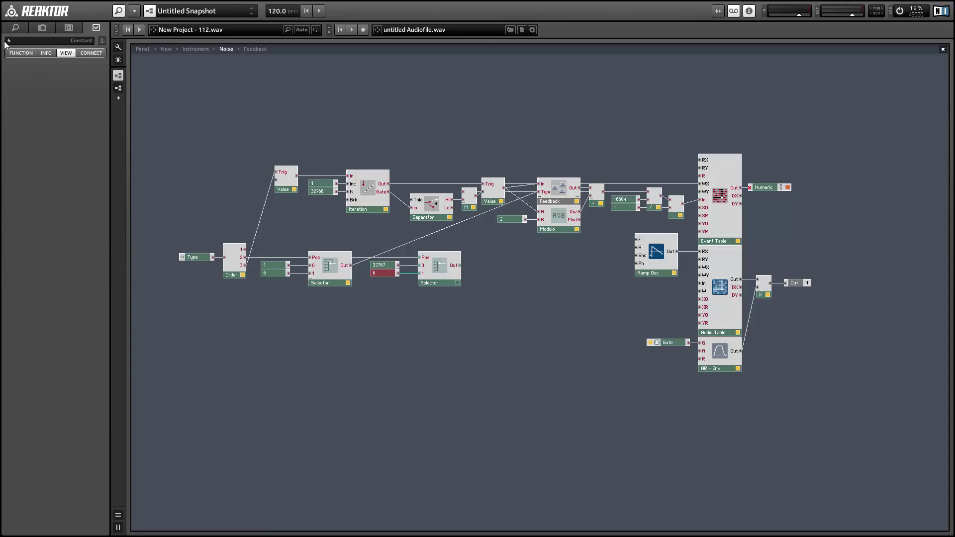
type("31")
key("Return")
left_click(495, 334)
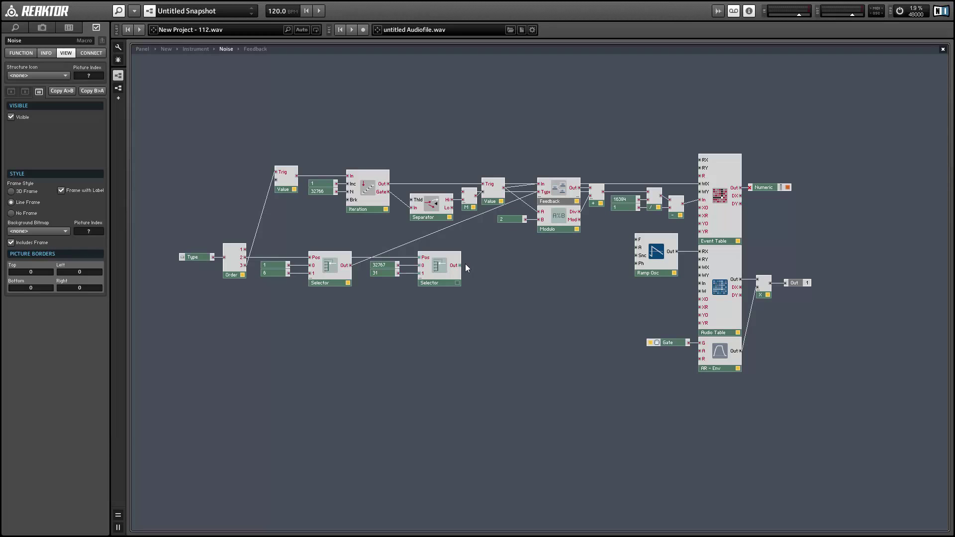
left_click_drag(460, 266, 702, 307)
Turn off the Audio Table's X Auto Fit and drag X Alignment fully left.
left_click(720, 317)
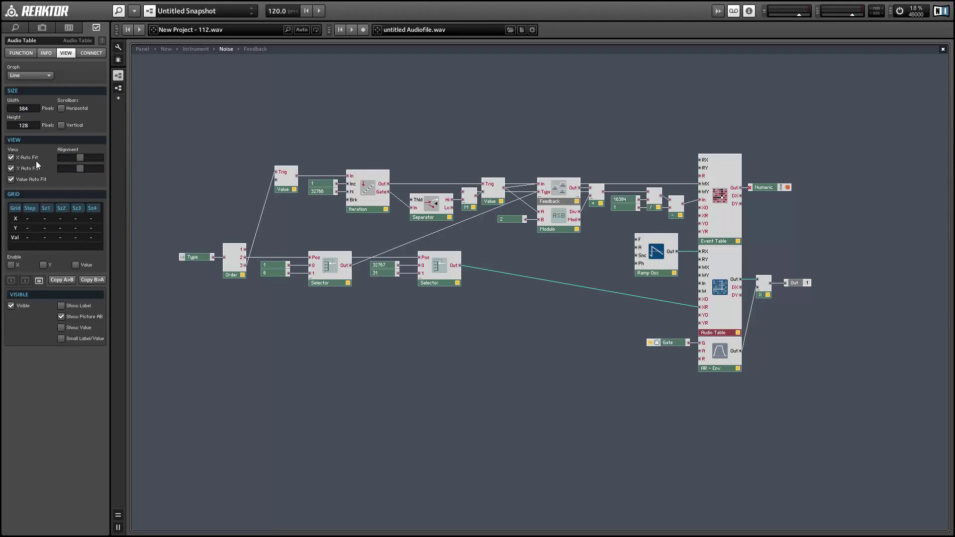
left_click(11, 157)
left_click_drag(79, 158, 45, 156)
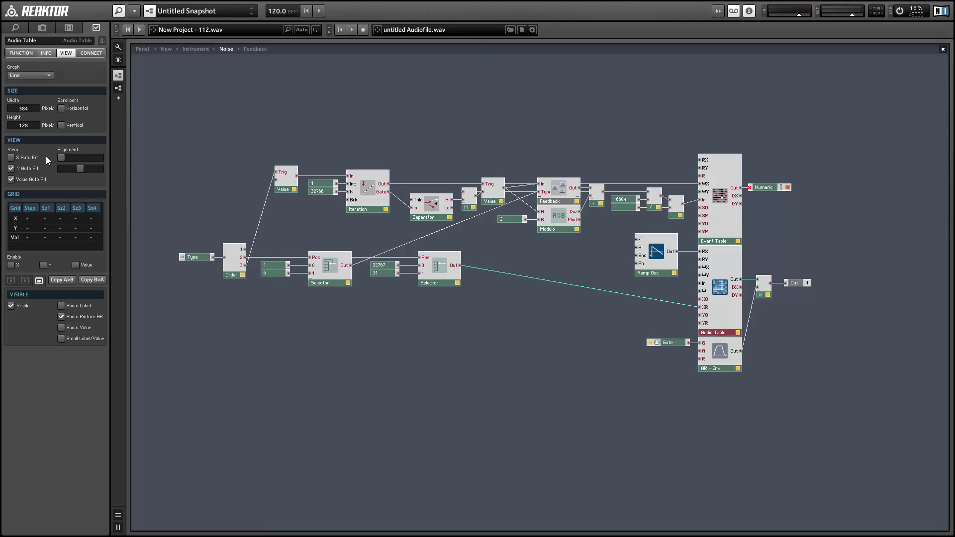
left_click(163, 70)
Move the Type button under its label on the panel, then toggle it to test, leaving it off.
left_click(146, 49)
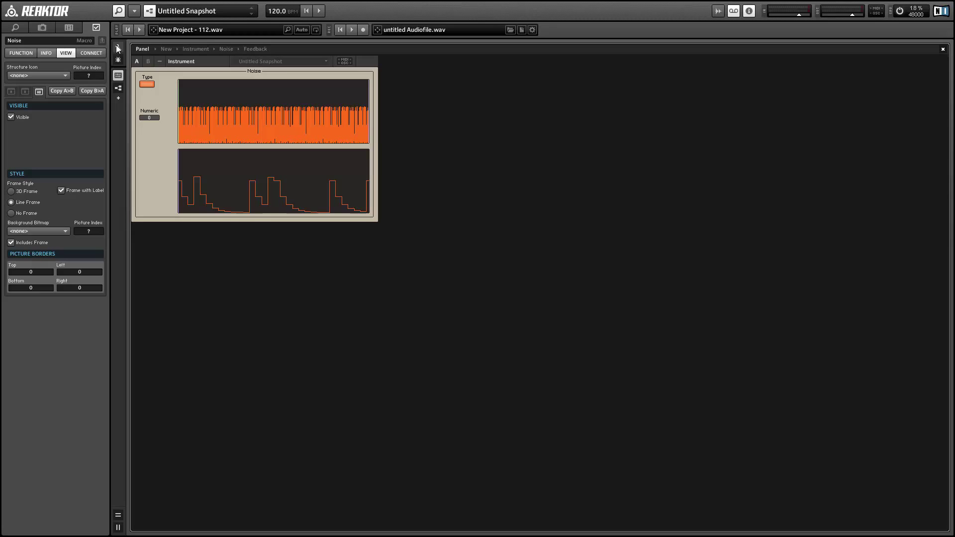
left_click_drag(149, 85, 152, 101)
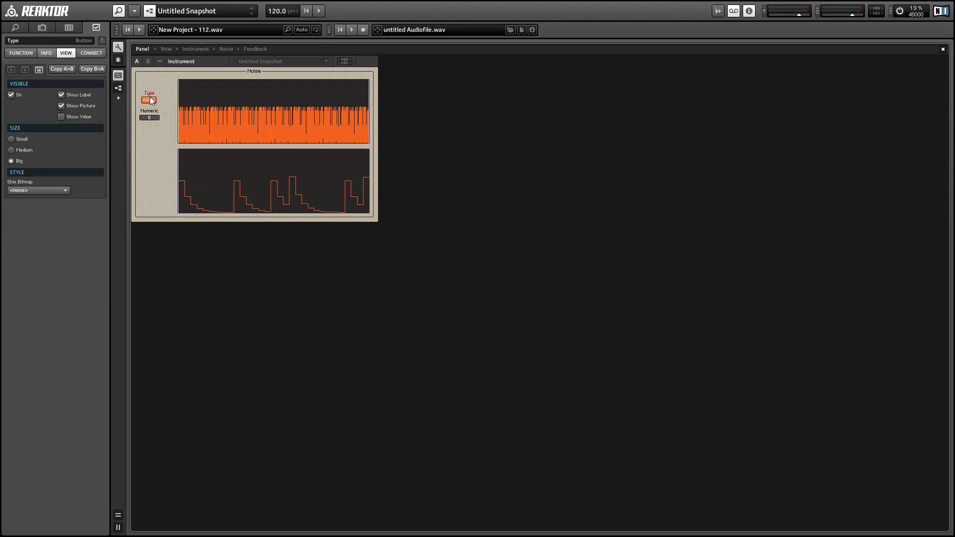
left_click(117, 48)
left_click(147, 102)
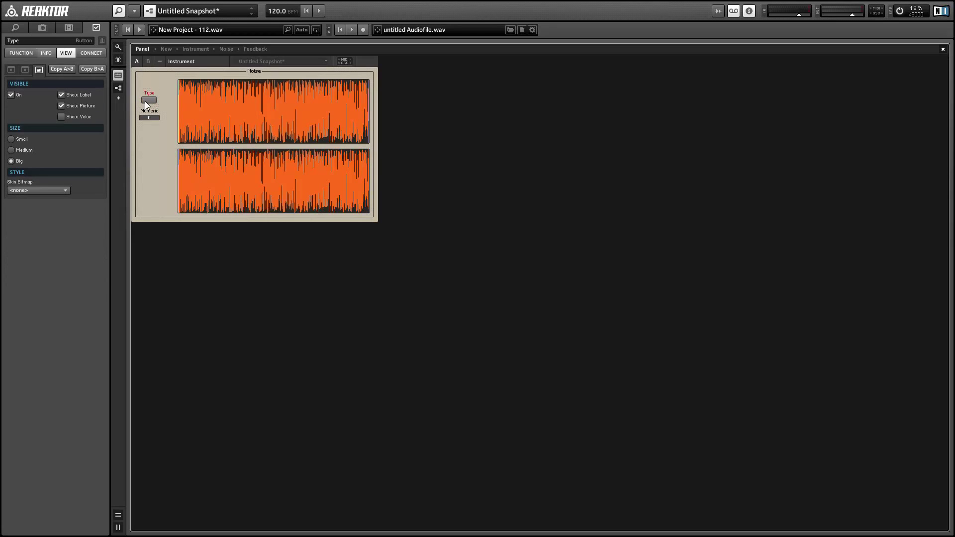
left_click(147, 103)
left_click(147, 102)
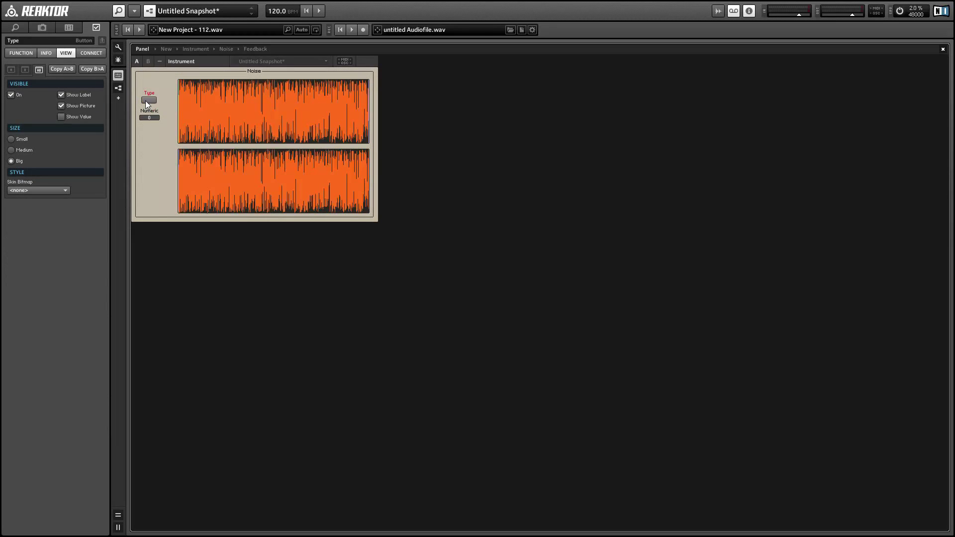
Go back into the Noise macro's structure and view its function settings.
double_click(168, 187)
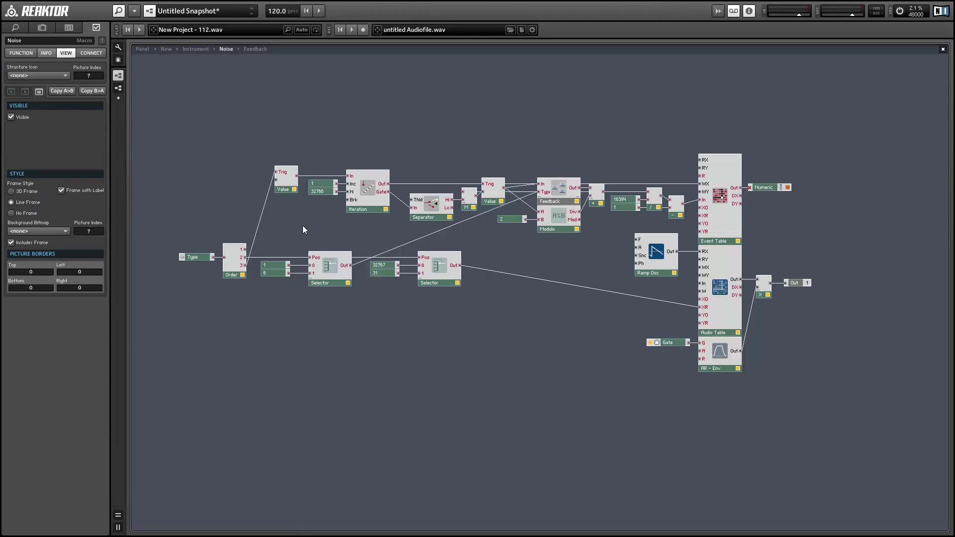
left_click(546, 292)
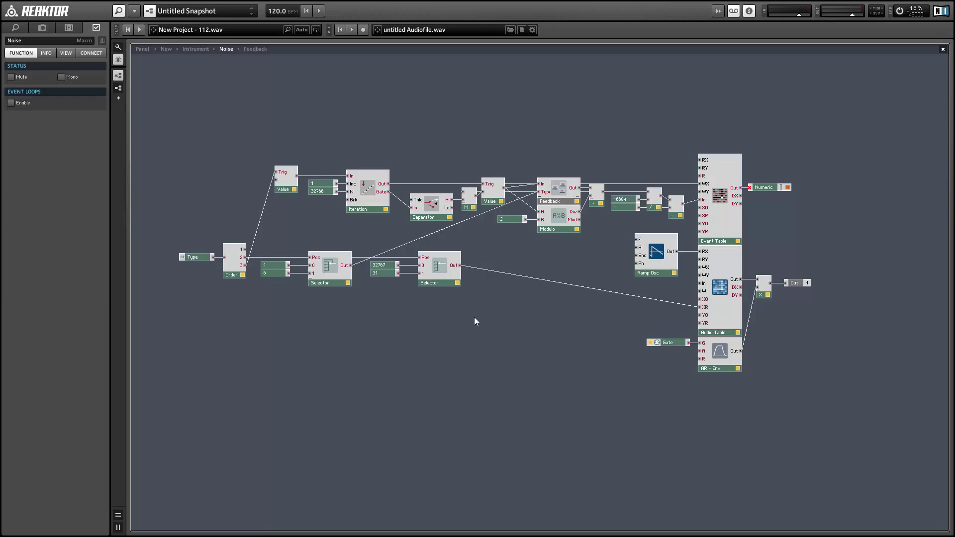
right_click(509, 308)
Add a _New - 2in2out macro and, inside it, a Math Constant set to 1662607.
mouse_move(537, 335)
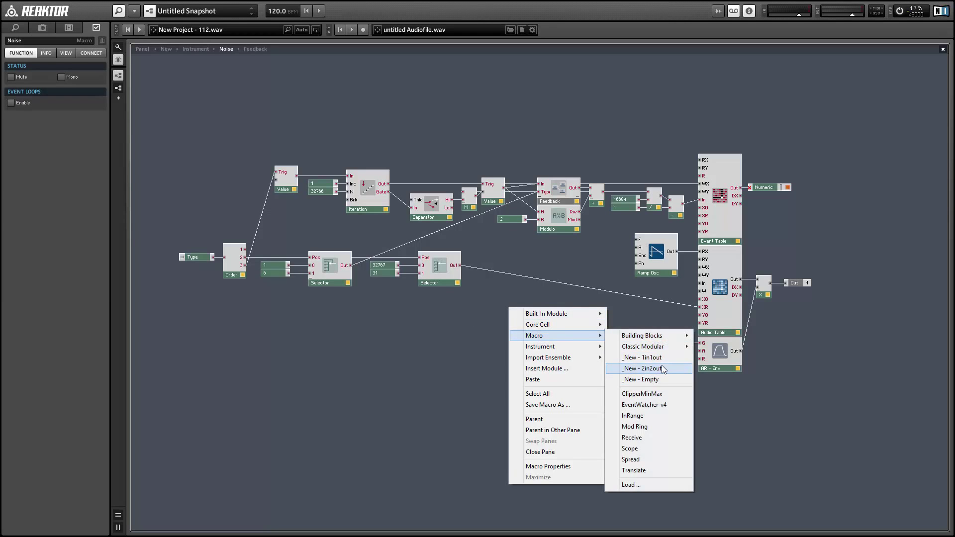
left_click(664, 369)
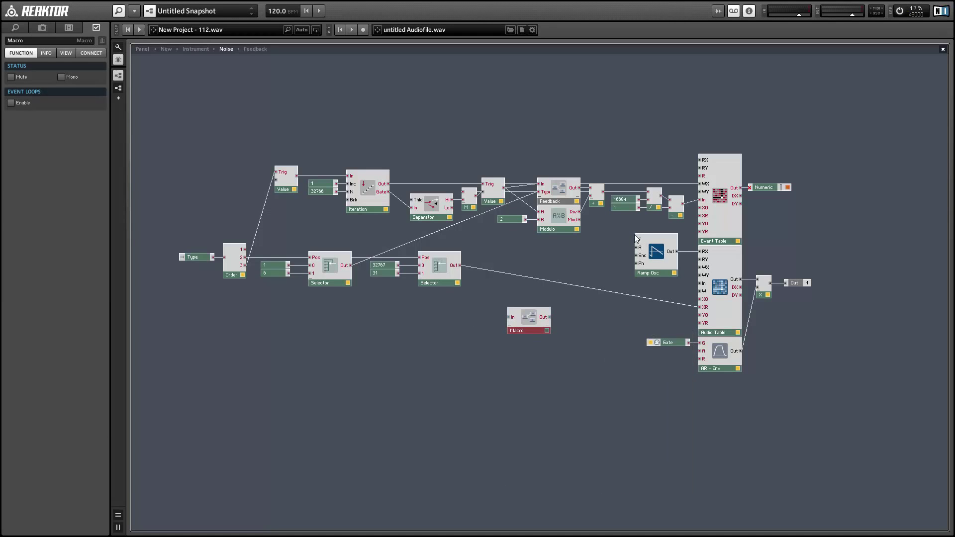
double_click(531, 317)
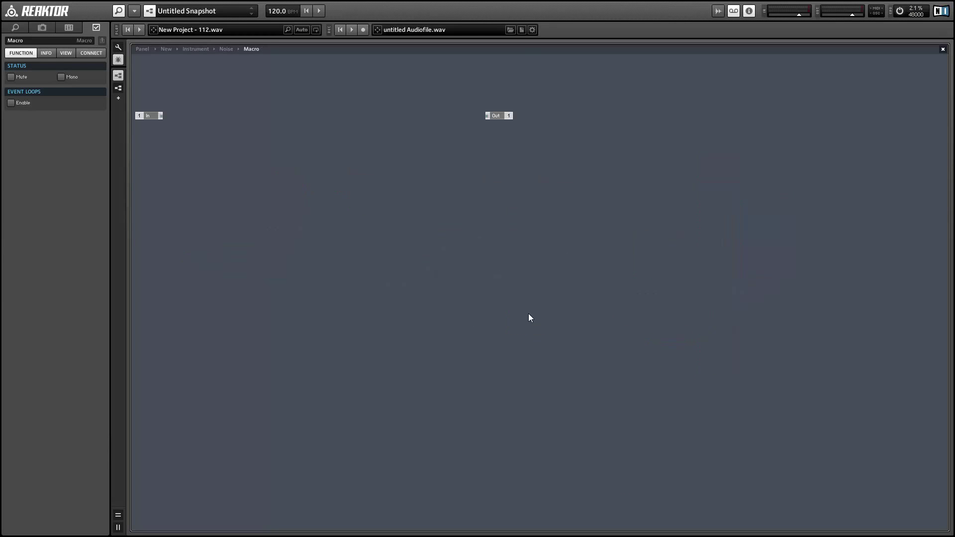
right_click(311, 127)
mouse_move(335, 133)
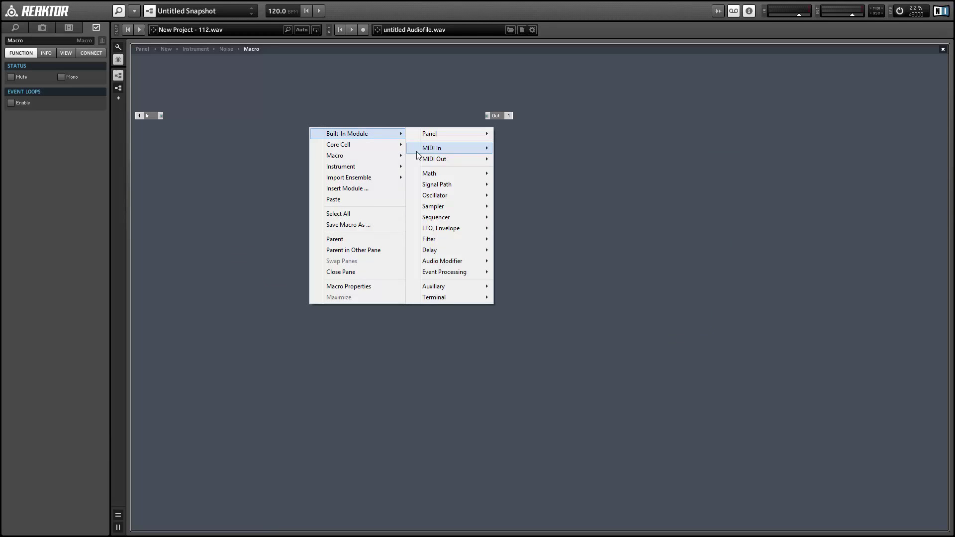
mouse_move(452, 173)
left_click(502, 173)
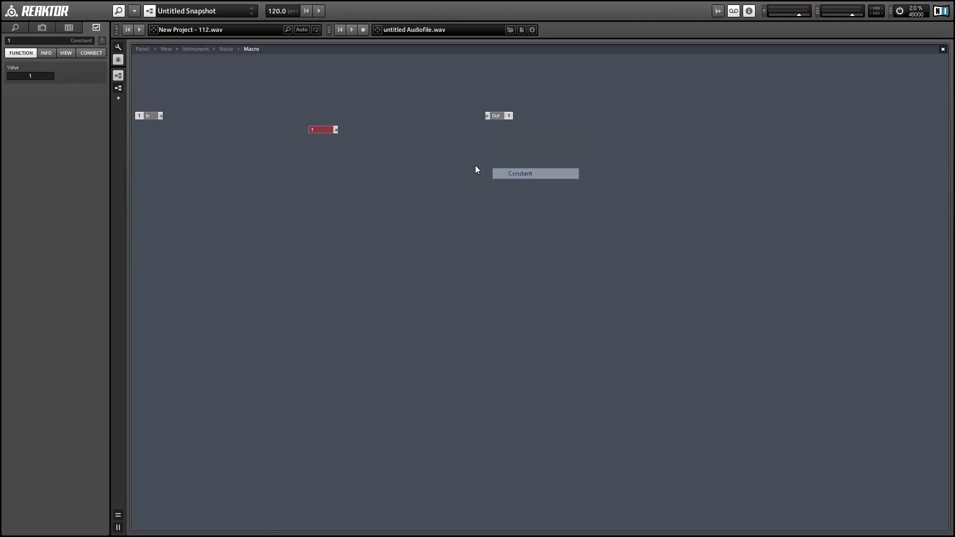
left_click(37, 76)
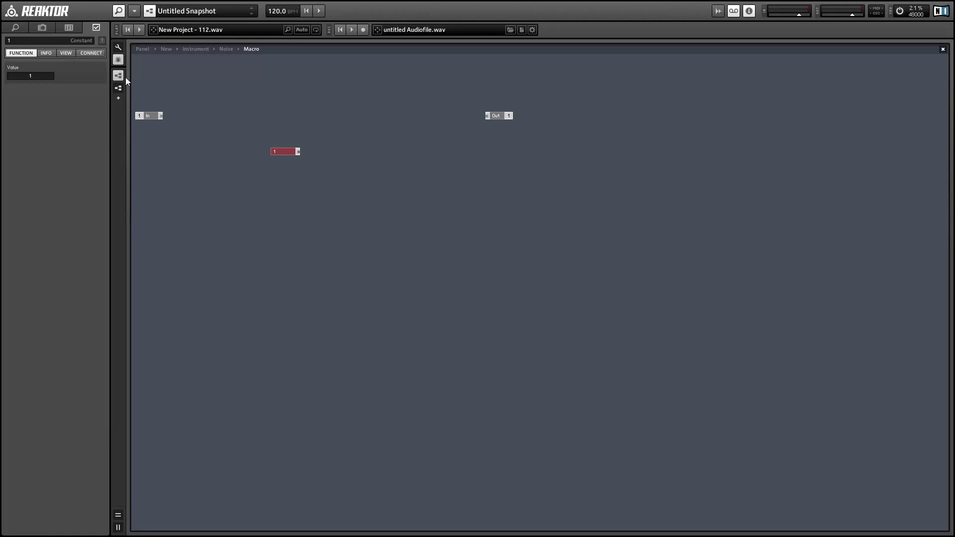
type("662607")
key("Return")
left_click_drag(287, 152, 268, 143)
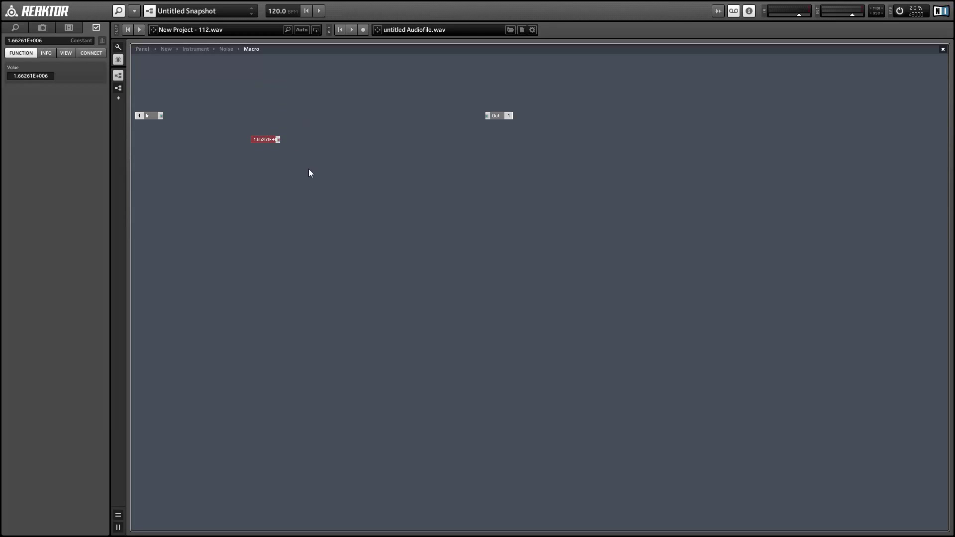
left_click(315, 154)
Divide the constant with a Divide module whose lower input gets a constant of 2.
double_click(316, 154)
type("/")
key("Return")
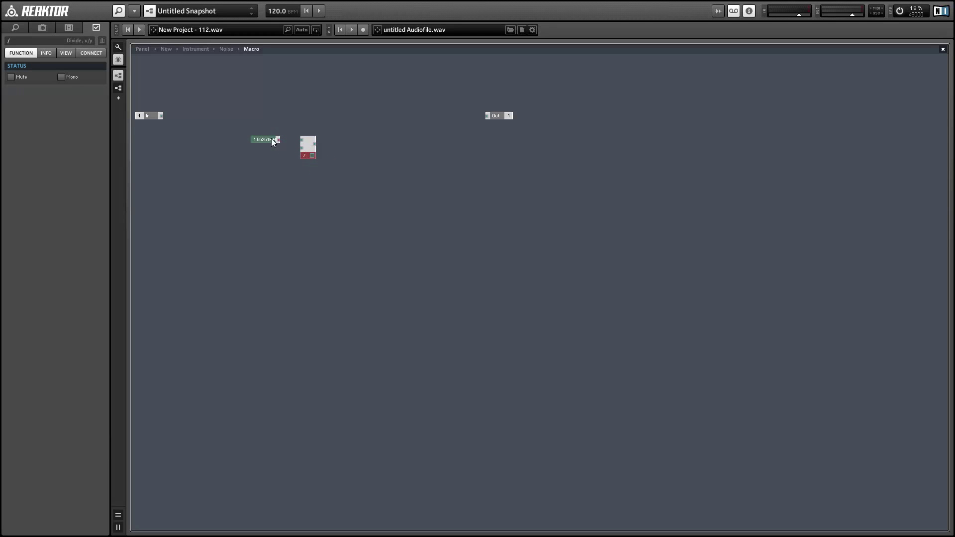
left_click_drag(277, 139, 302, 140)
right_click(302, 148)
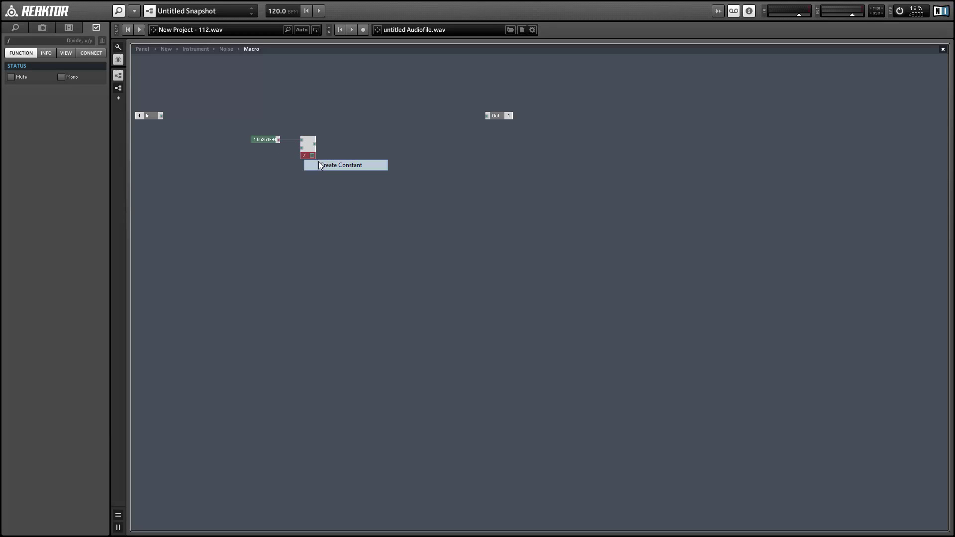
left_click(343, 166)
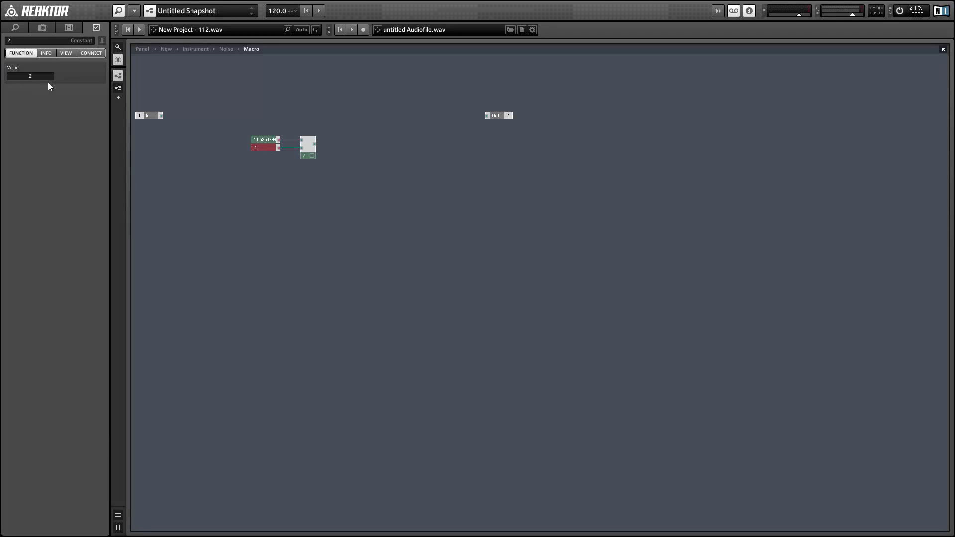
left_click(219, 159)
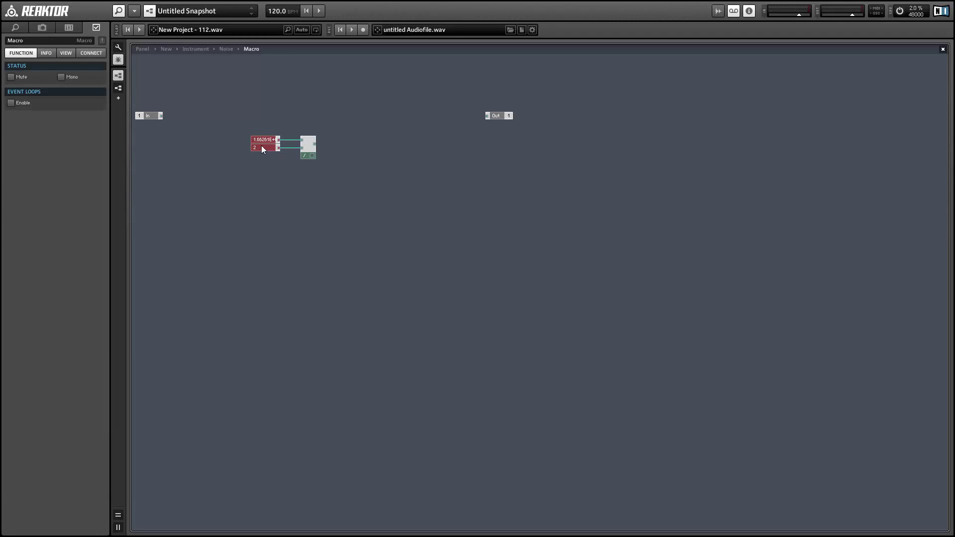
left_click_drag(240, 118, 294, 188)
Insert a Signal Path Selector/Scanner with 16 input ports.
left_click(422, 172)
right_click(425, 172)
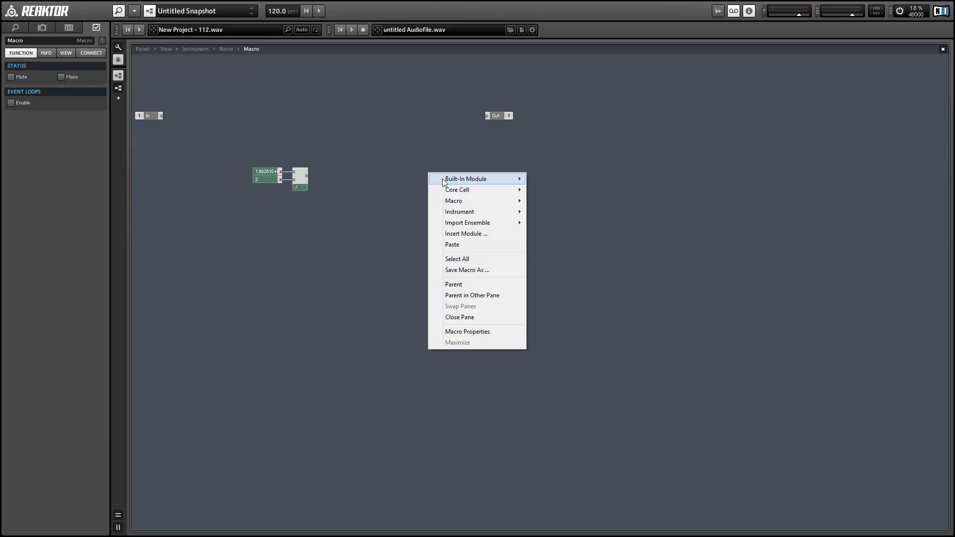
mouse_move(468, 179)
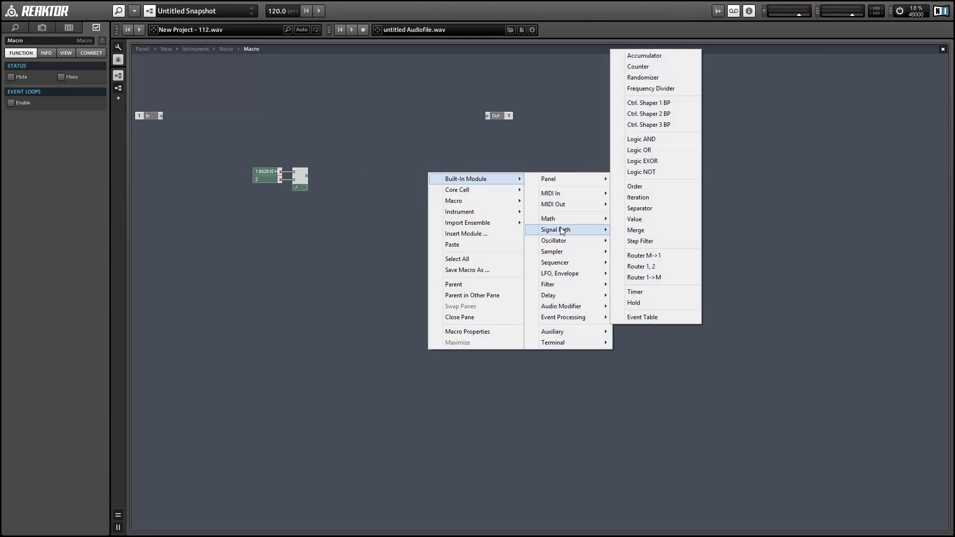
mouse_move(562, 230)
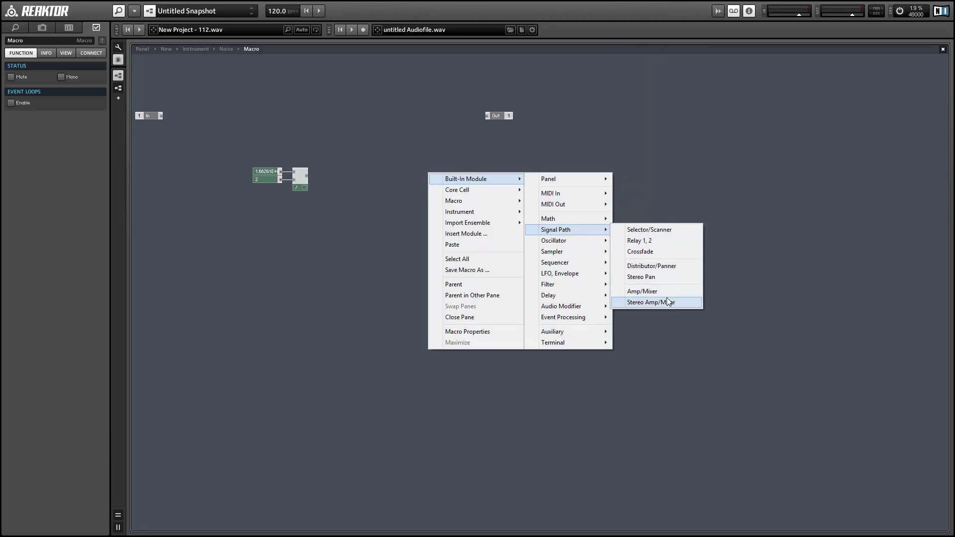
left_click(659, 230)
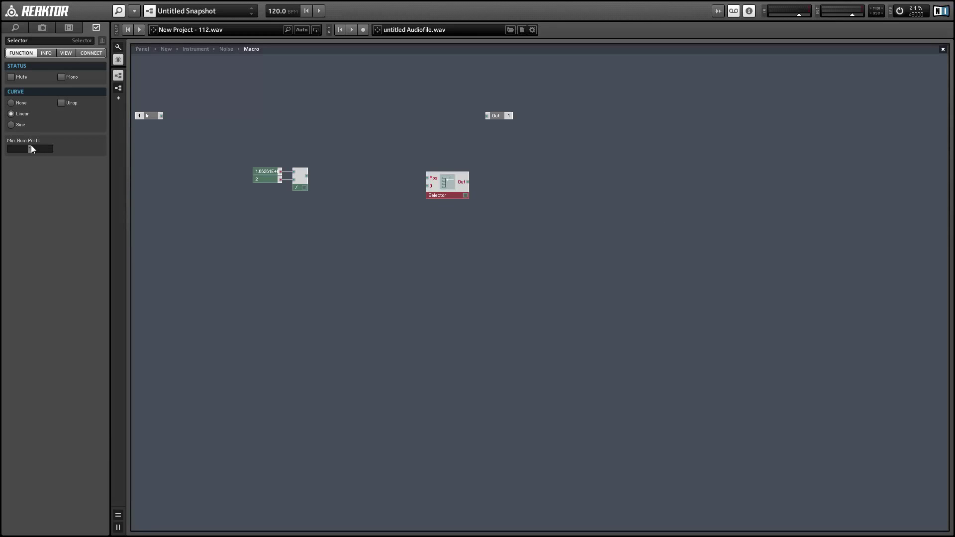
key("Return")
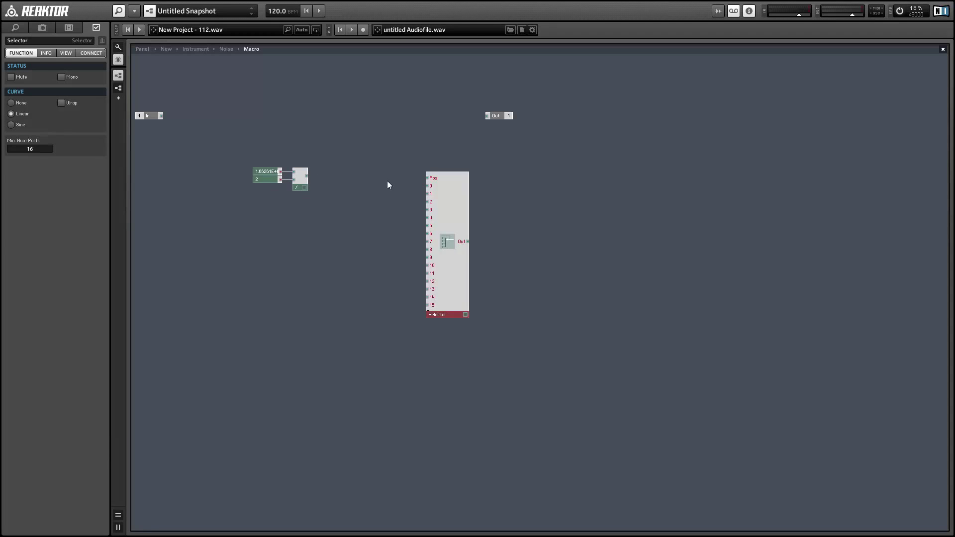
left_click_drag(219, 149, 301, 197)
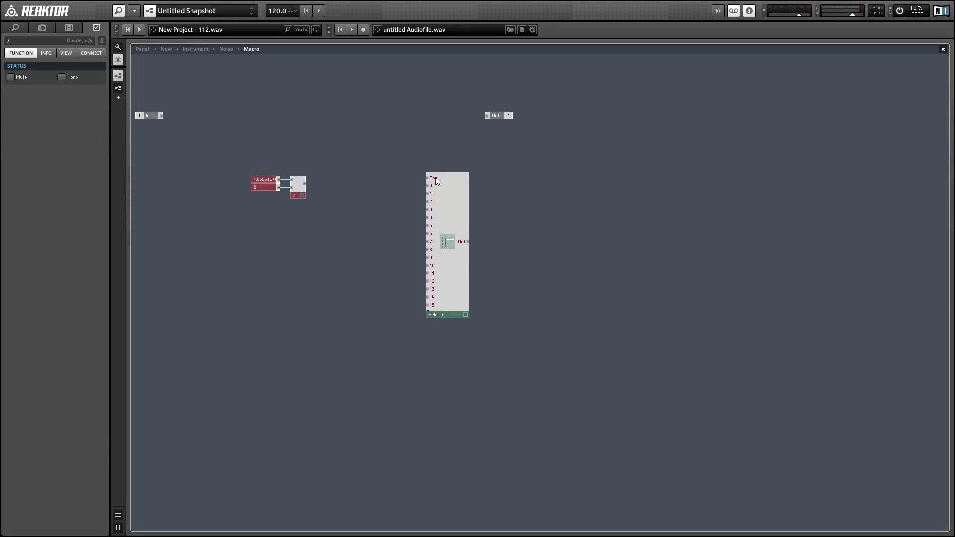
Create a fader on the Selector's Pos input with max 15, step size 1, named Freq.
right_click(435, 177)
left_click(443, 184)
left_click(66, 53)
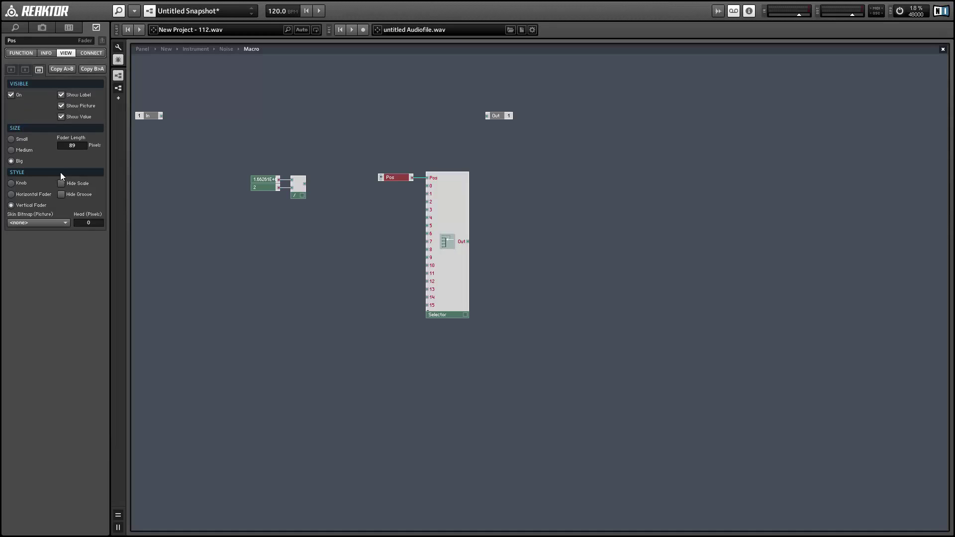
left_click(21, 53)
type("15")
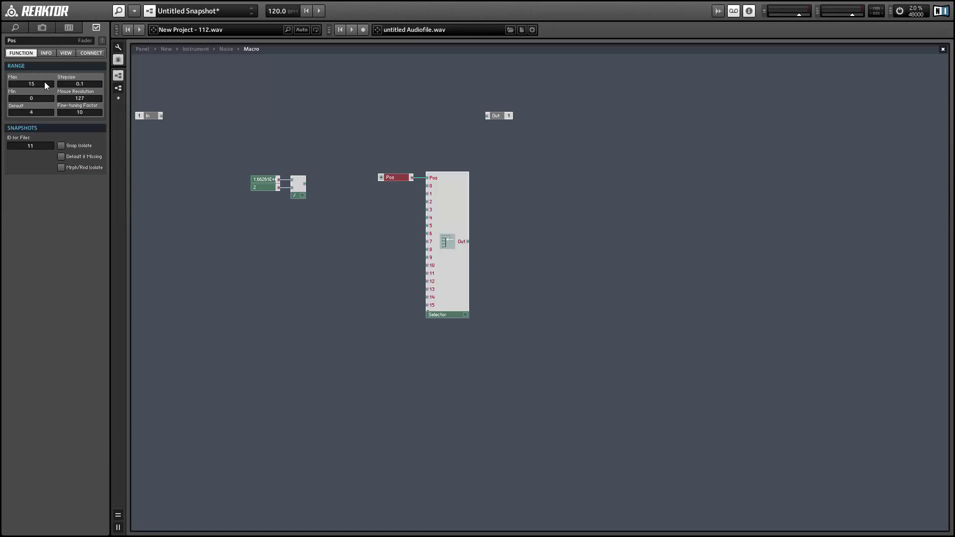
key("Return")
type("1")
key("Return")
left_click(55, 41)
type("Freq")
left_click(288, 247)
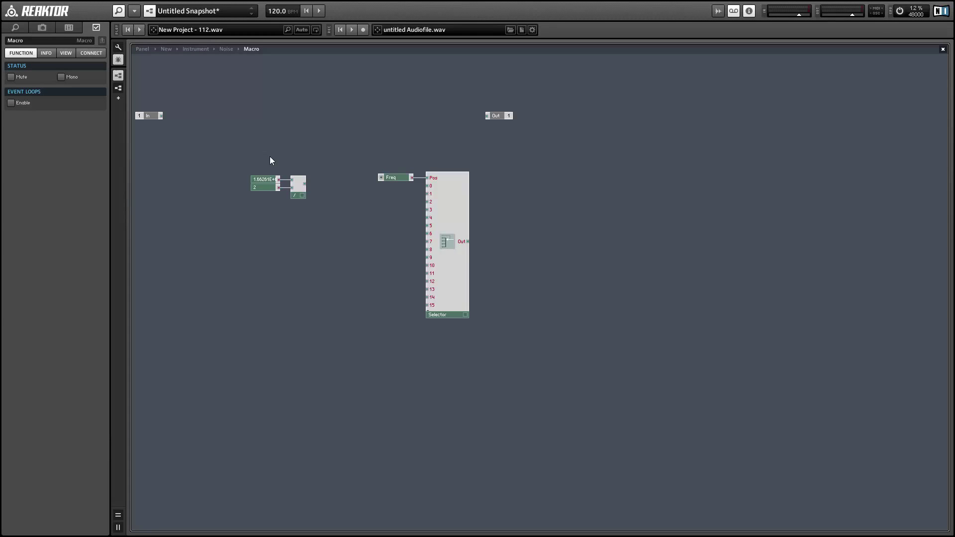
Insert a second Divide module and feed the first divider's result into it.
mouse_move(252, 171)
left_mouse_down()
mouse_move(301, 197)
mouse_move(260, 178)
left_mouse_up()
left_click(306, 157)
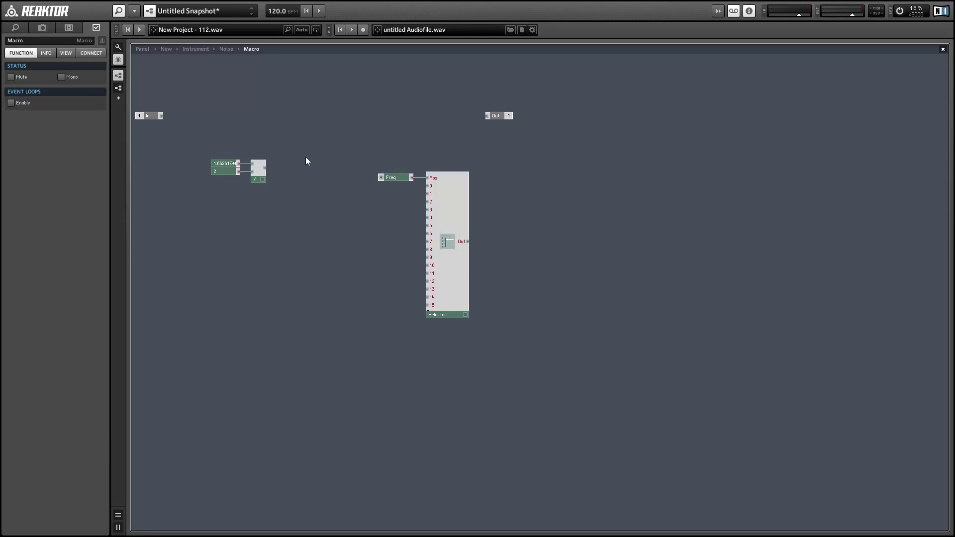
right_click(306, 156)
mouse_move(363, 174)
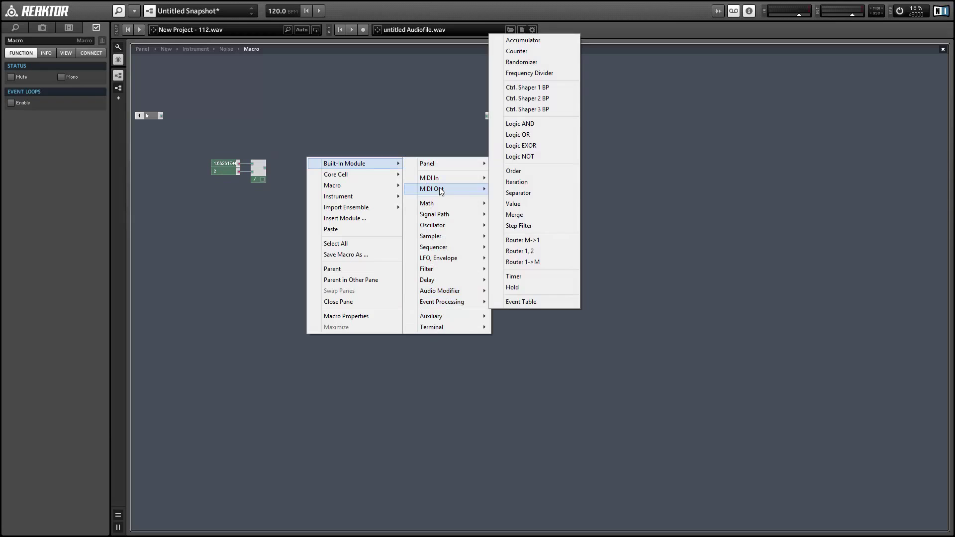
mouse_move(457, 205)
left_click(537, 287)
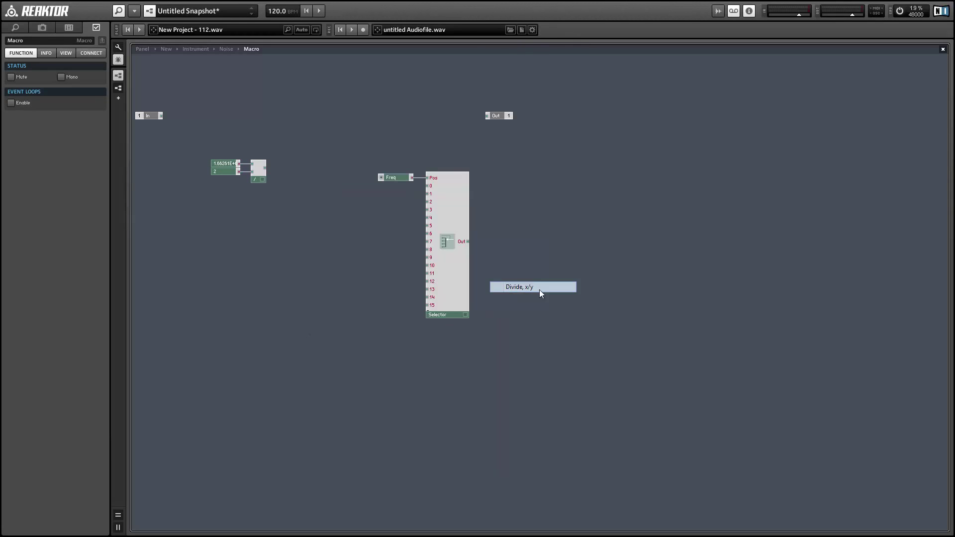
left_click_drag(265, 168, 427, 185)
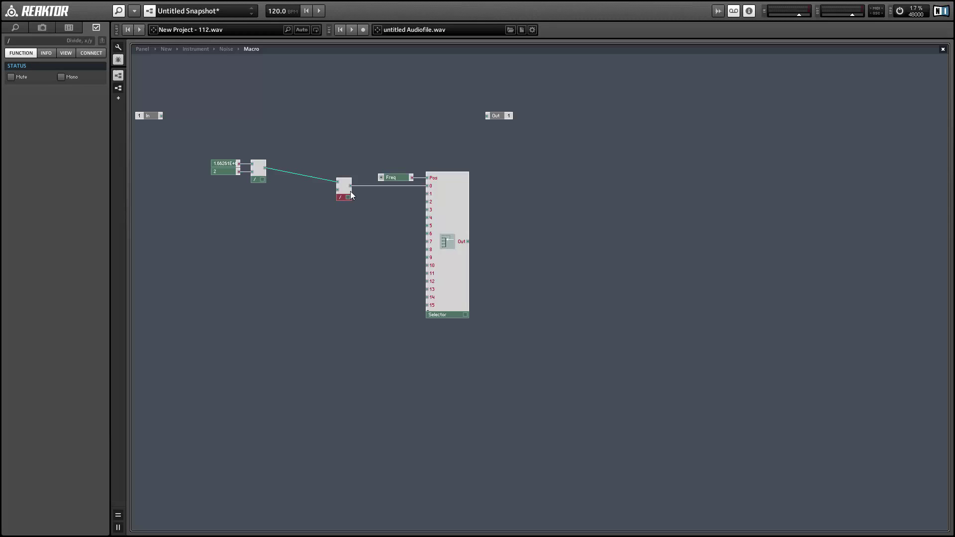
Attach a new Constant set to 4 to the second divider's input.
right_click(338, 189)
left_click(352, 205)
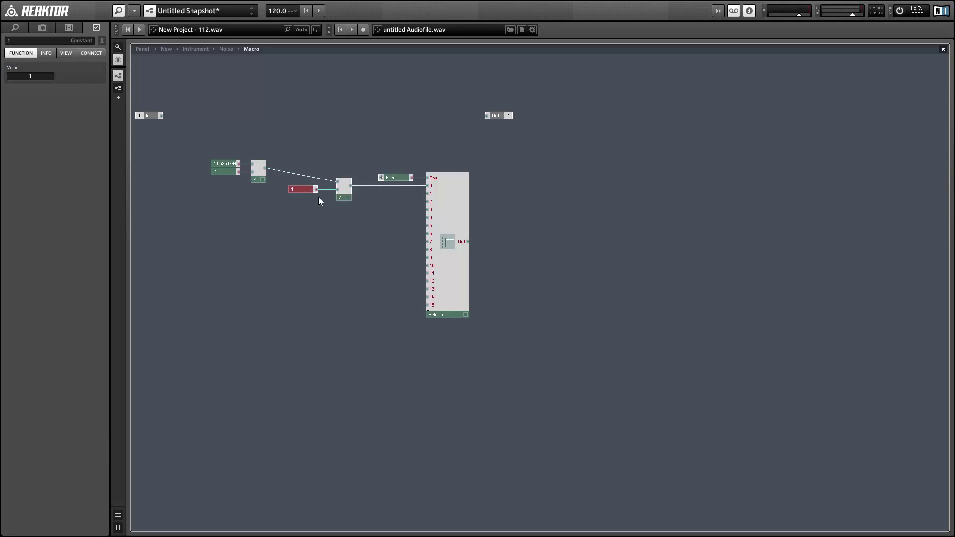
double_click(29, 76)
type("4")
key("Return")
left_click(289, 199)
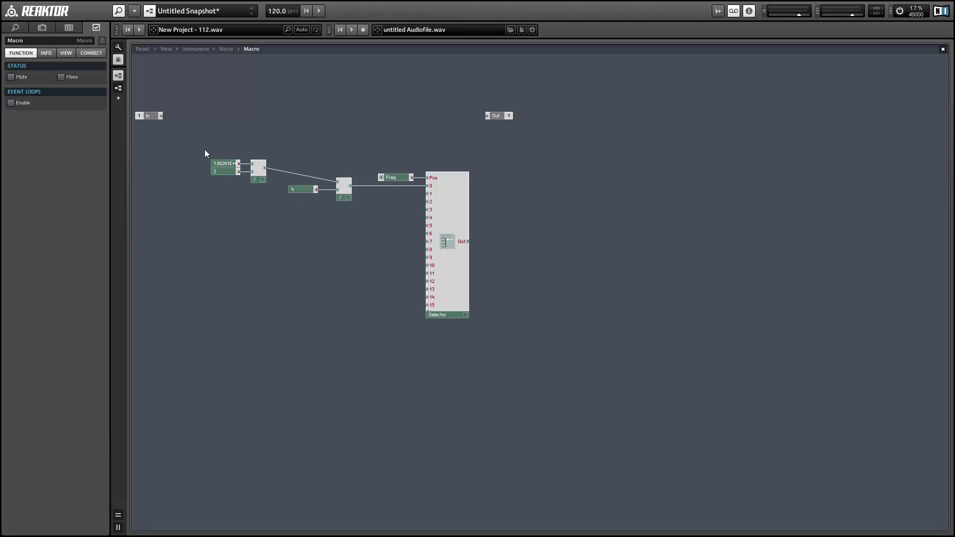
left_click_drag(249, 185, 240, 193)
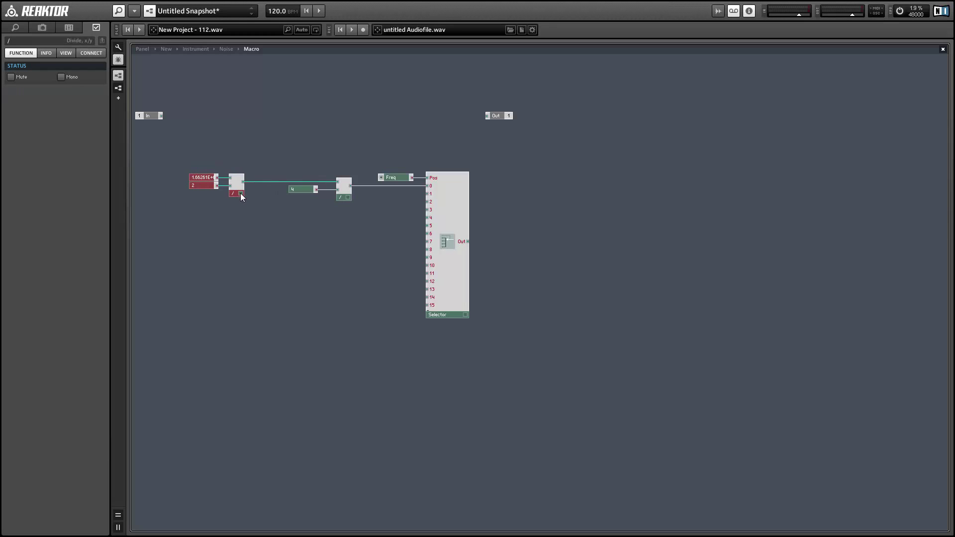
Add a Divide after the Selector's output and connect In to its lower input.
right_click(558, 219)
mouse_move(581, 225)
mouse_move(678, 264)
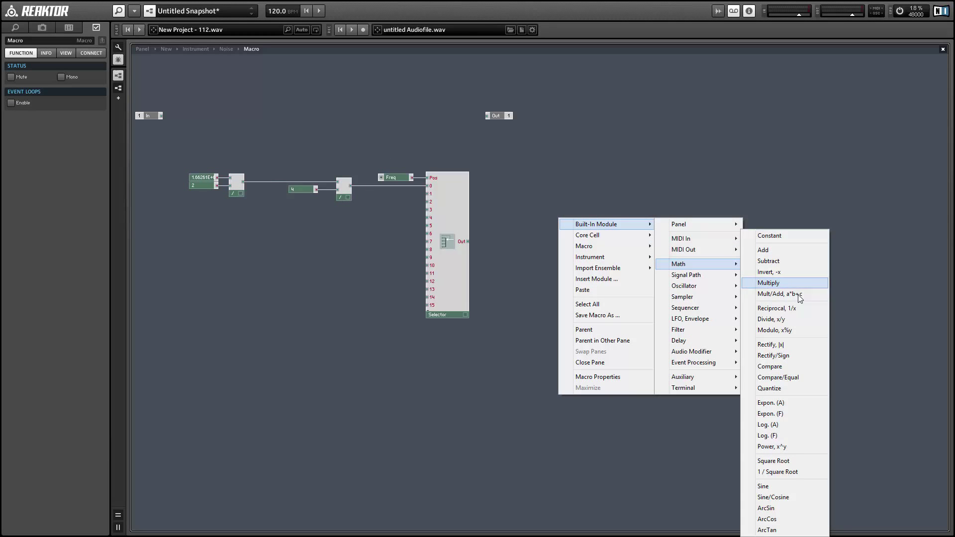
left_click(796, 320)
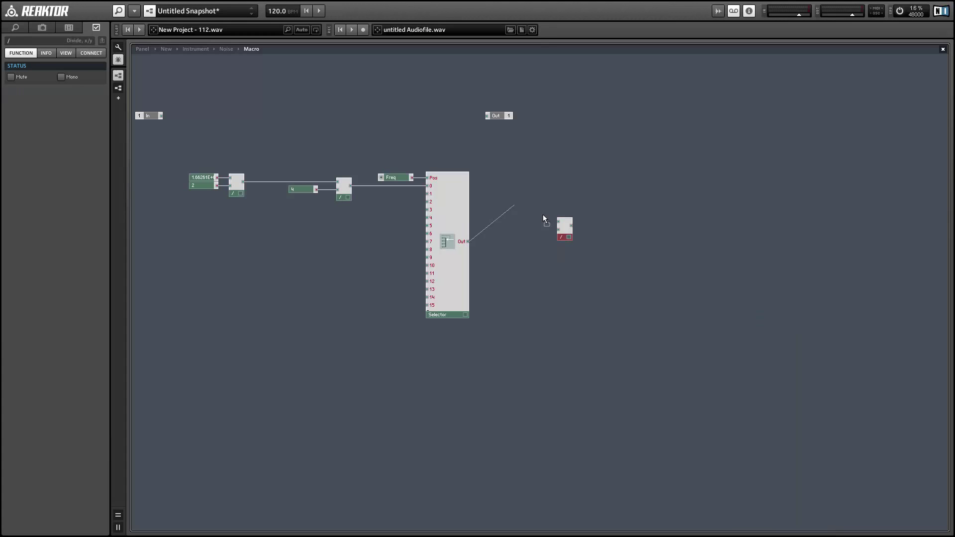
left_click_drag(543, 219, 557, 254)
left_click_drag(147, 116, 531, 252)
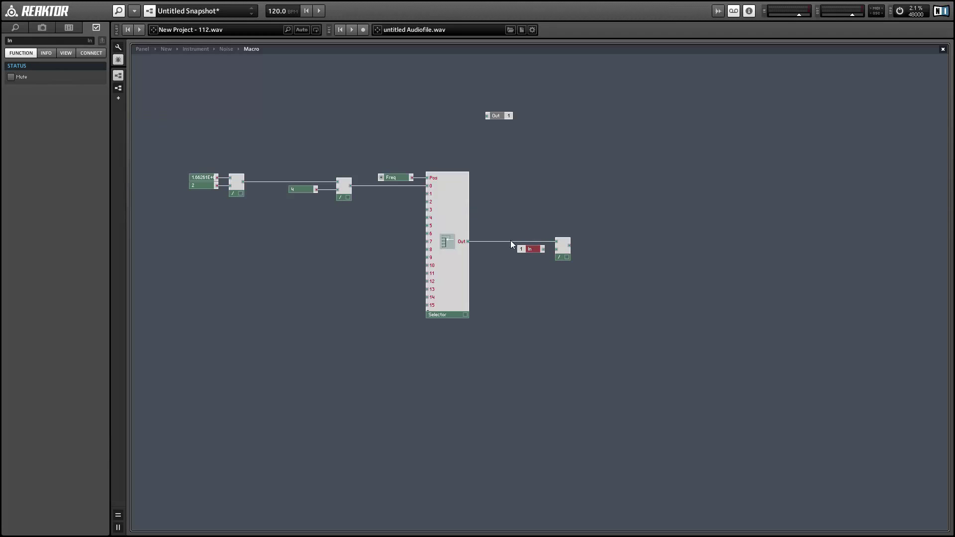
left_click_drag(167, 134, 405, 230)
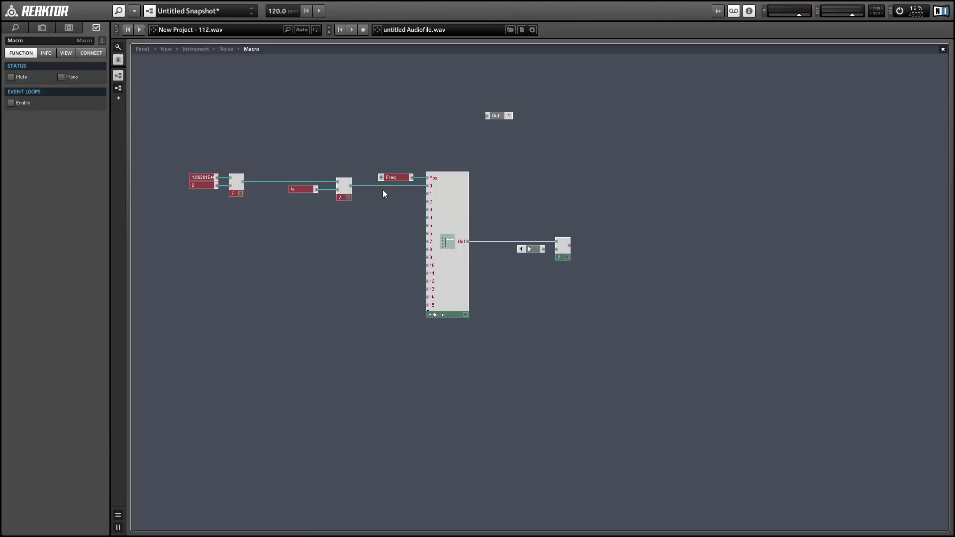
left_click_drag(542, 248, 556, 249)
Wire the second Selector's output into the Macro's input, then place Out beside the final divider.
double_click(522, 273)
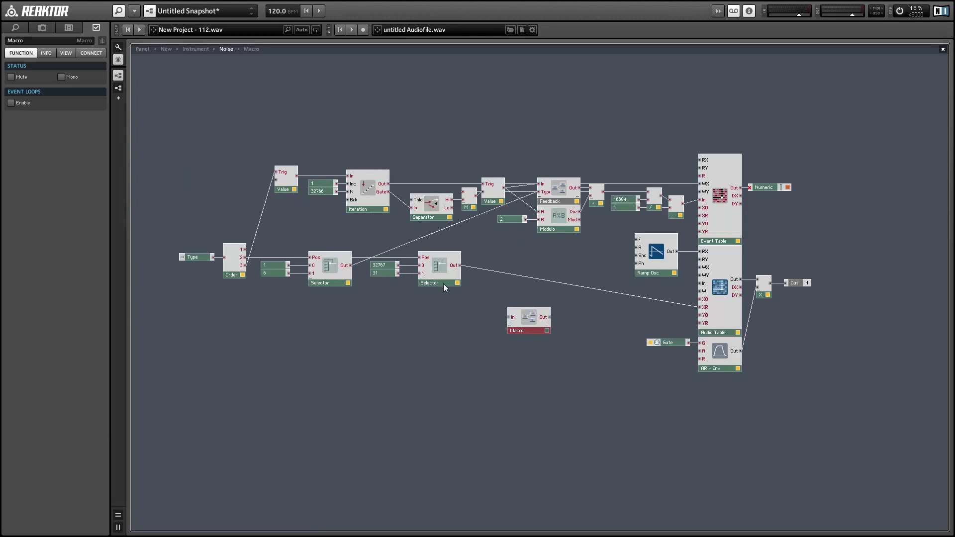
left_click_drag(461, 266, 511, 317)
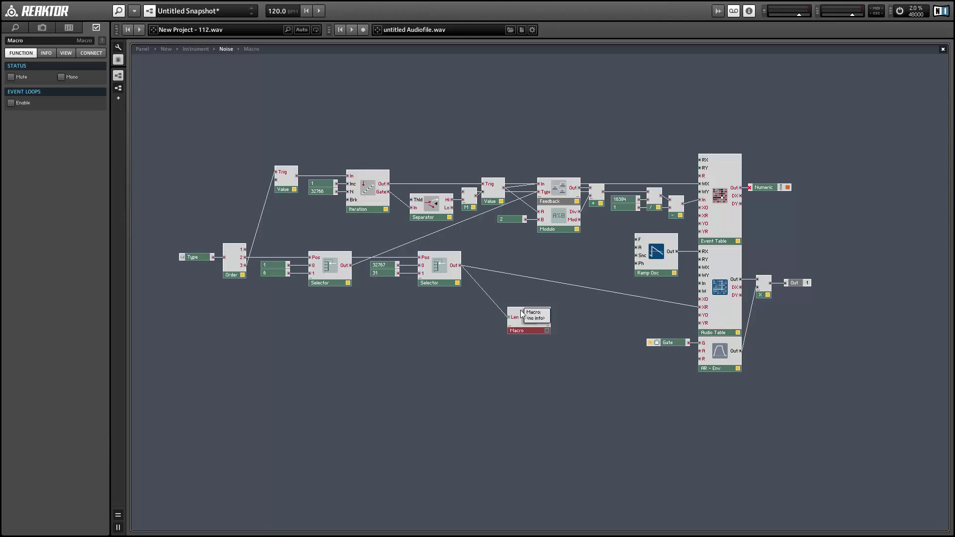
double_click(522, 314)
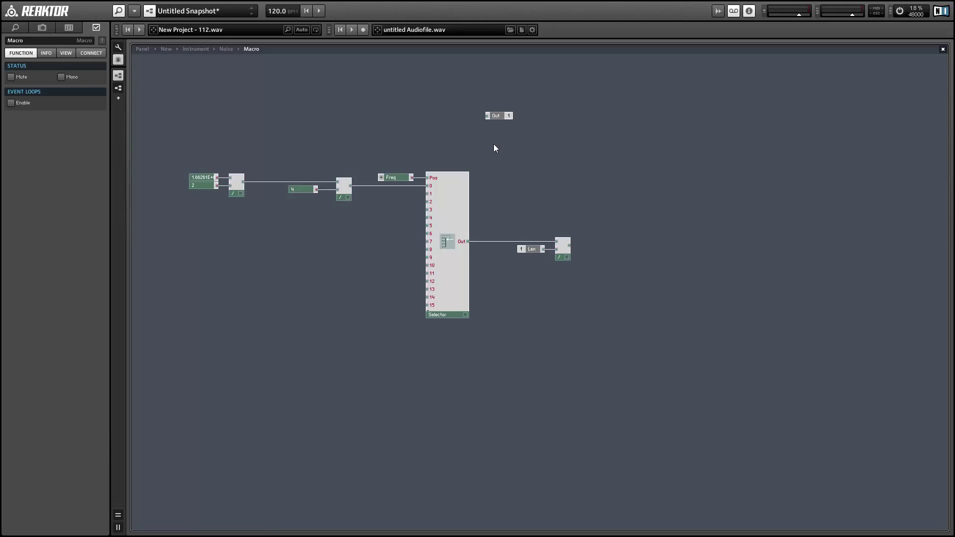
left_click_drag(486, 107, 607, 249)
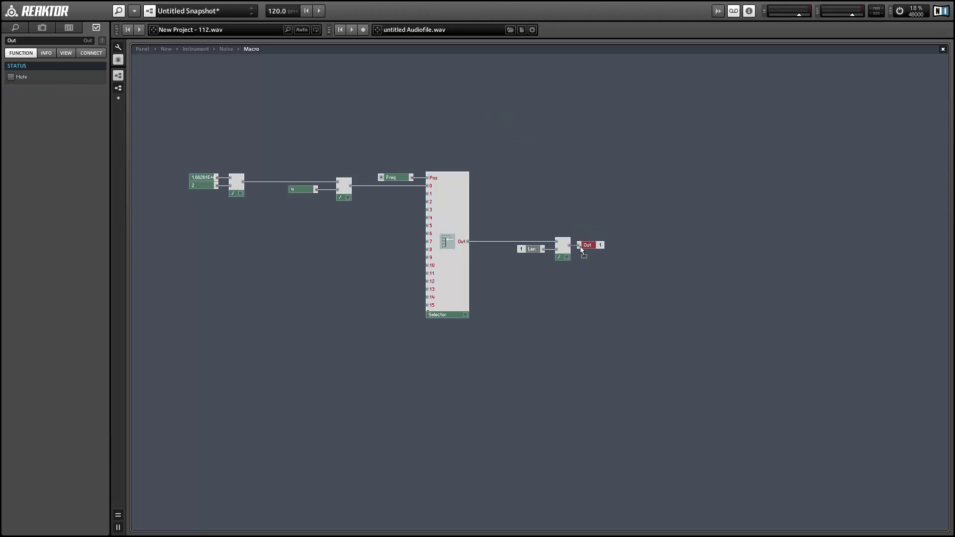
Duplicate the divide-by-4 constant-and-divider pair and place the copy below.
left_click(337, 195)
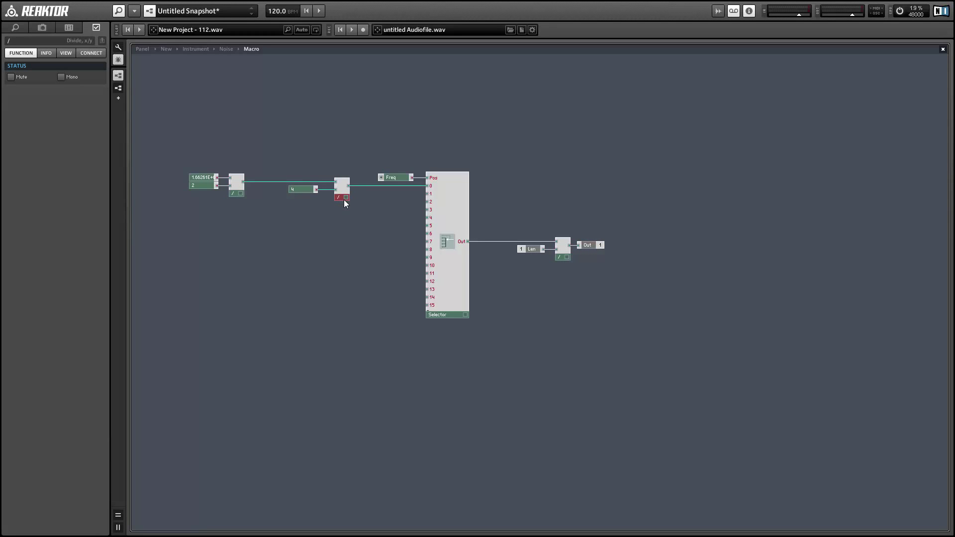
left_click_drag(296, 160, 329, 205)
left_click(317, 208)
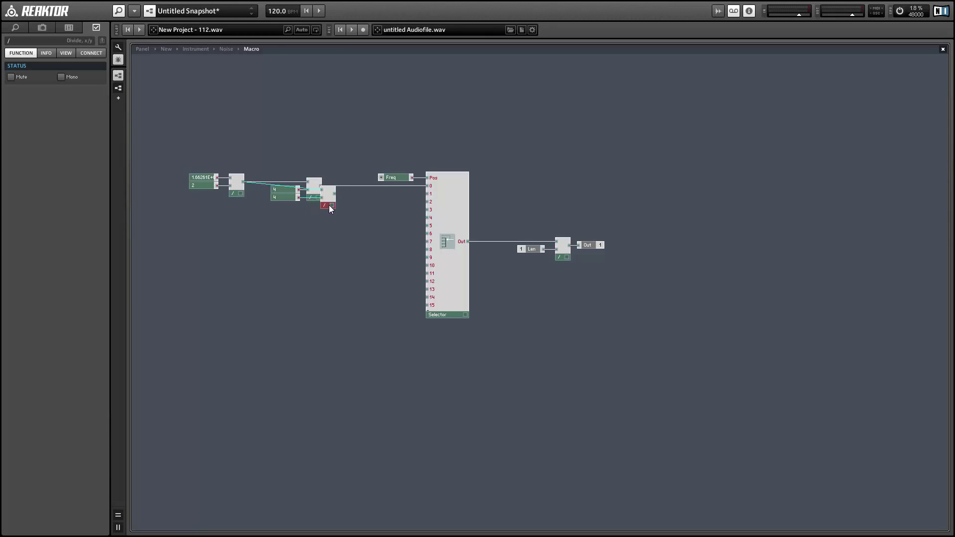
key("ctrl+v")
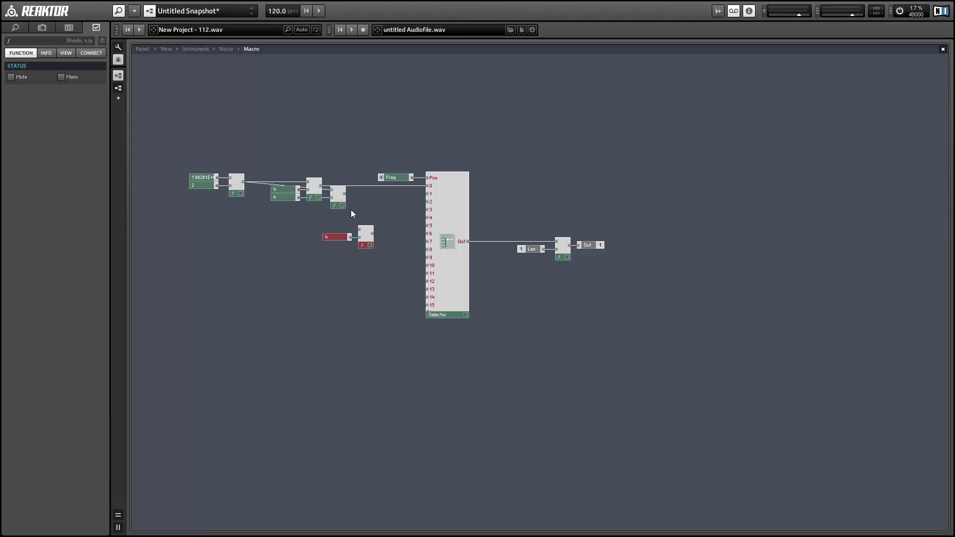
left_click_drag(372, 243, 364, 208)
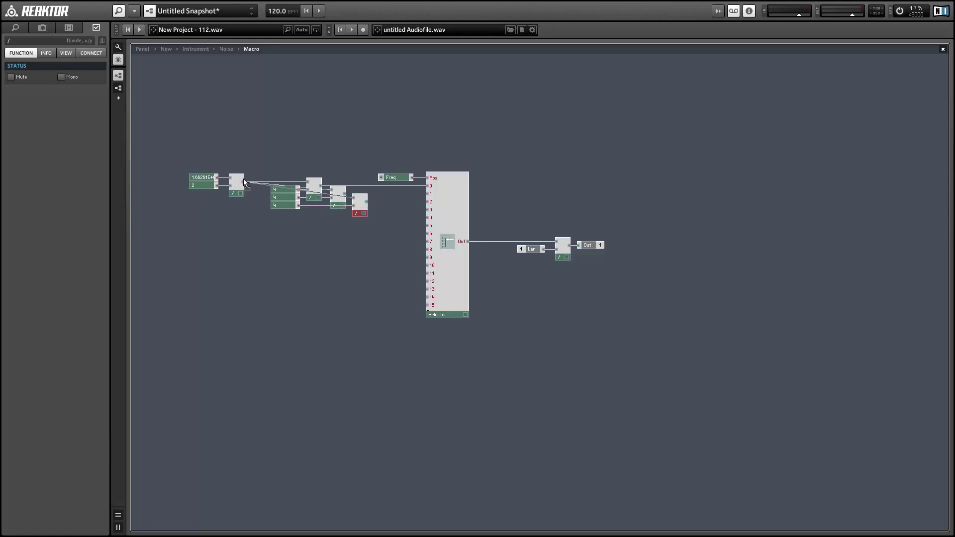
left_click_drag(269, 170, 364, 214)
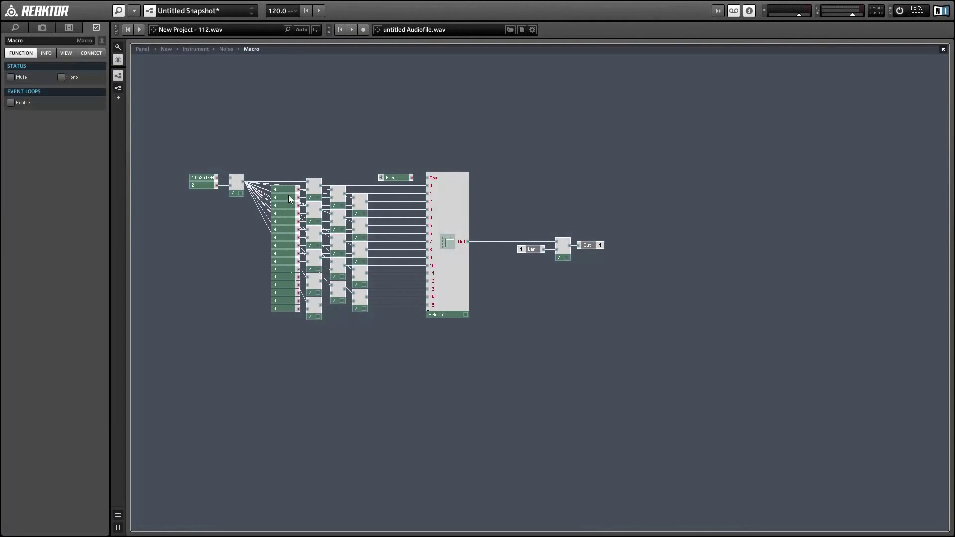
Set the second to fifth step constants to 8, 14, 30 and 60.
left_click(287, 197)
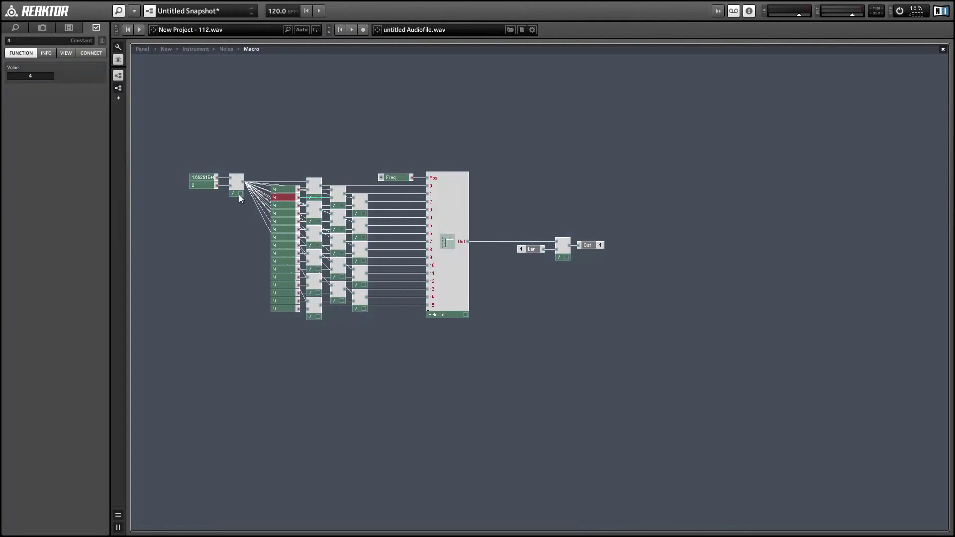
double_click(30, 76)
type("8")
key("Return")
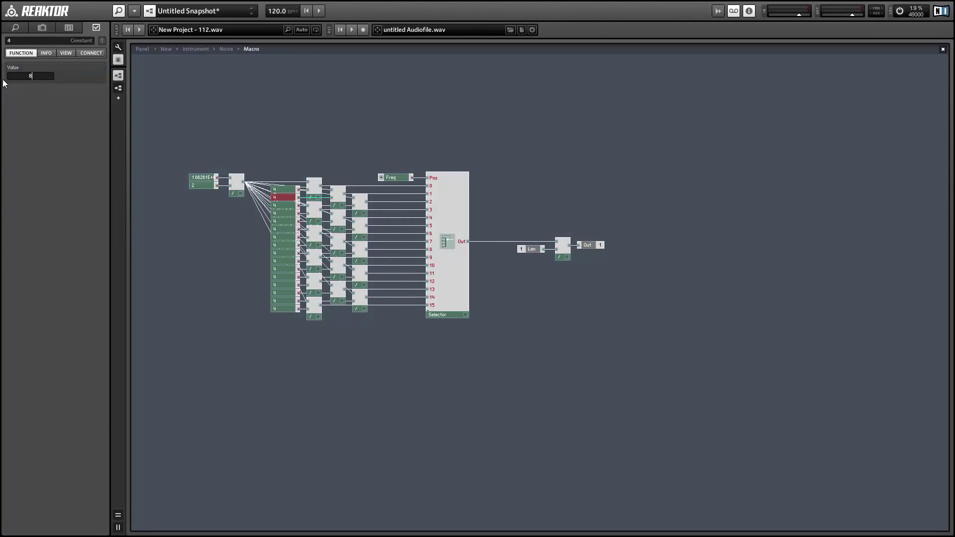
left_click(283, 205)
double_click(30, 76)
type("14")
key("Return")
left_click(283, 213)
double_click(14, 76)
type("30")
key("Return")
left_click(277, 222)
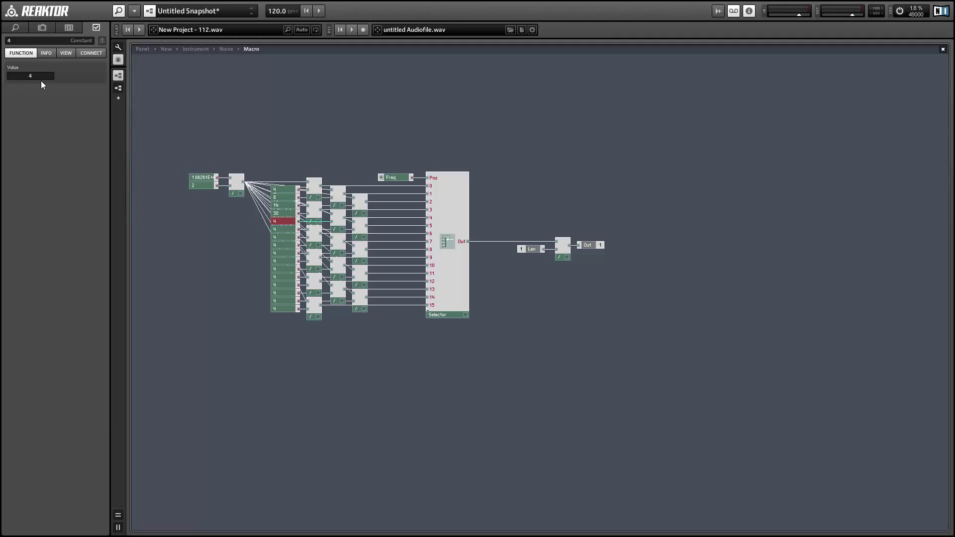
double_click(27, 76)
type("60")
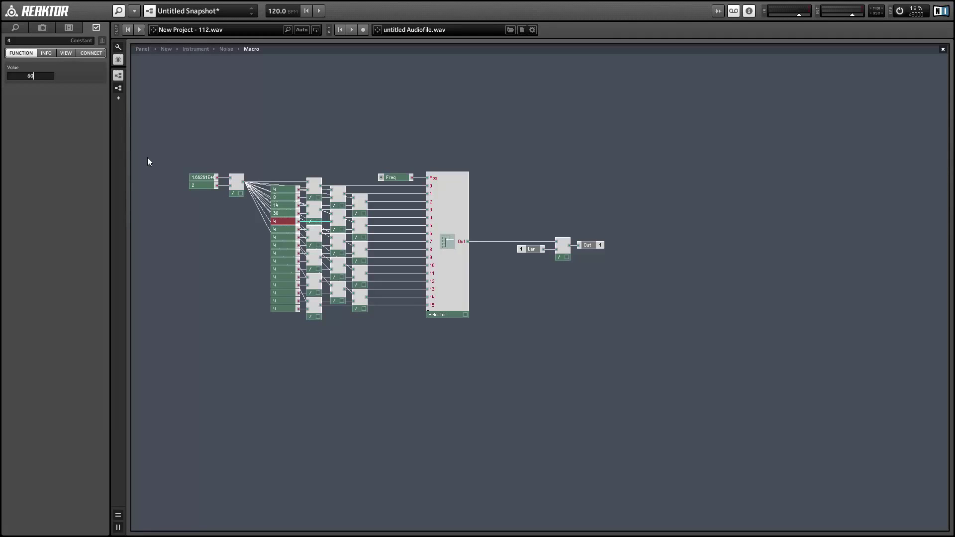
key("Return")
Set the sixth to ninth step constants to 88, 118, 148 and 188.
left_click(275, 229)
type("88")
key("Return")
left_click(274, 237)
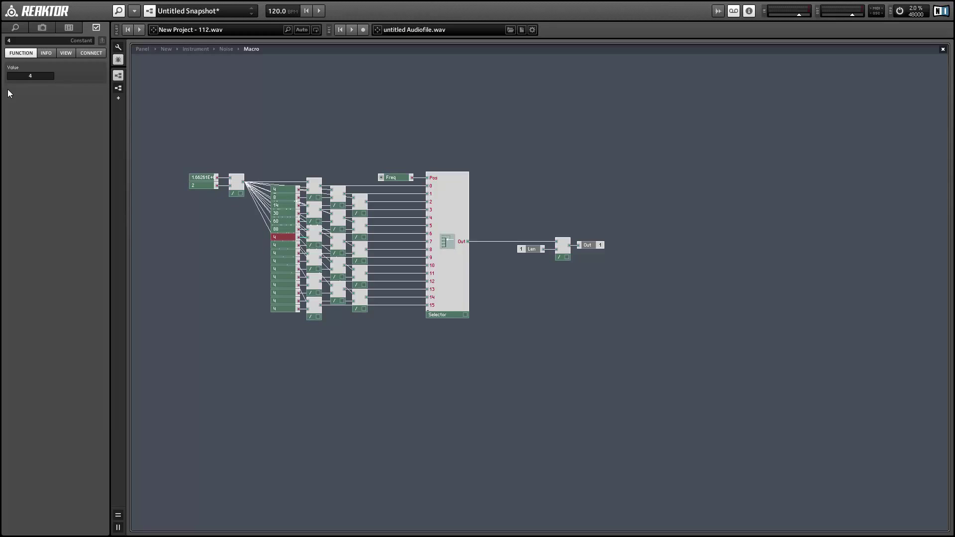
left_click(26, 78)
type("118")
key("Return")
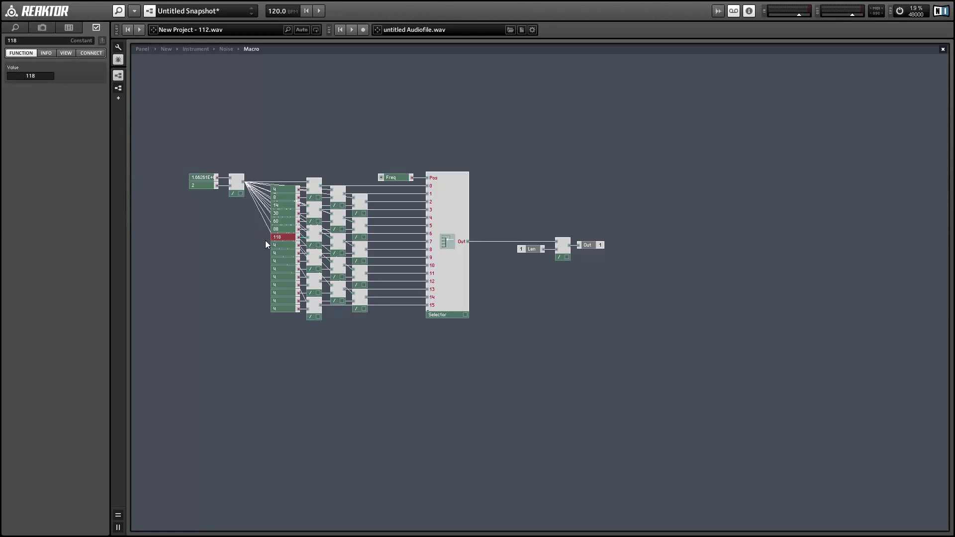
left_click(277, 247)
left_click(48, 76)
type("148")
key("Return")
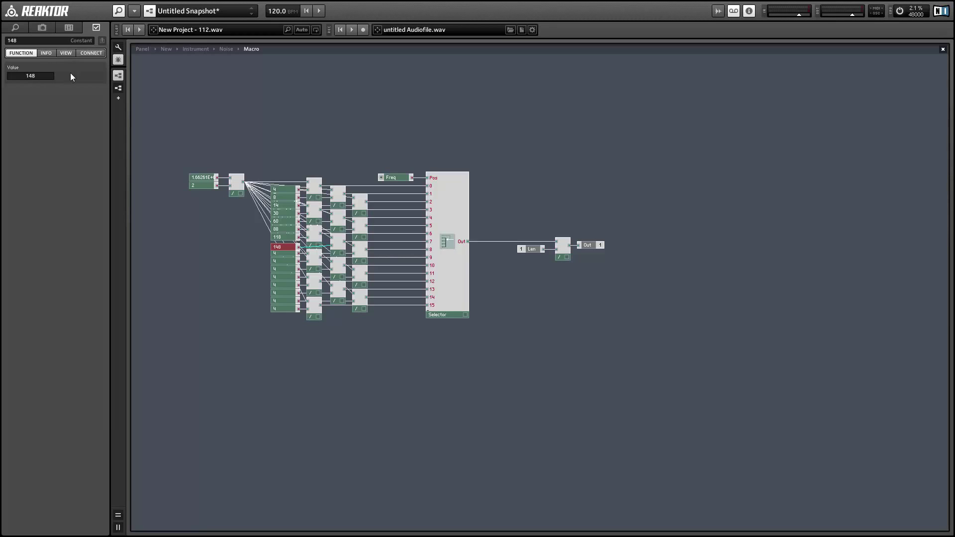
left_click_drag(281, 247, 282, 245)
left_click(282, 252)
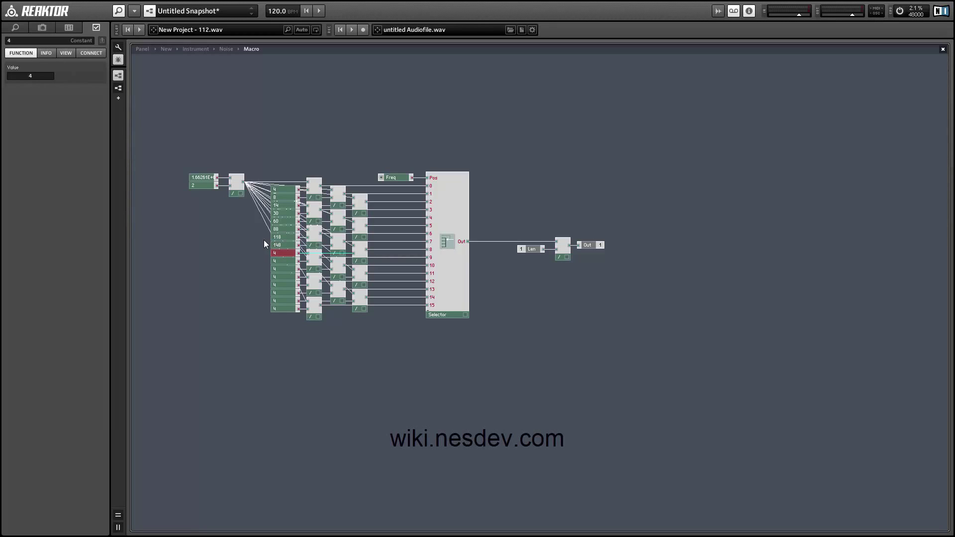
left_click(21, 76)
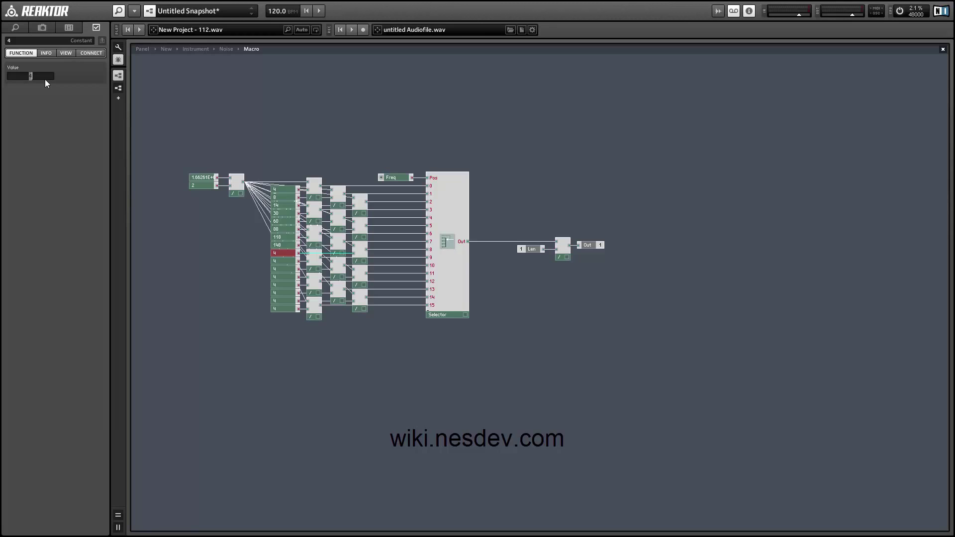
type("188")
key("Return")
Set the next step constants to 236, 472 and 708.
left_click(284, 262)
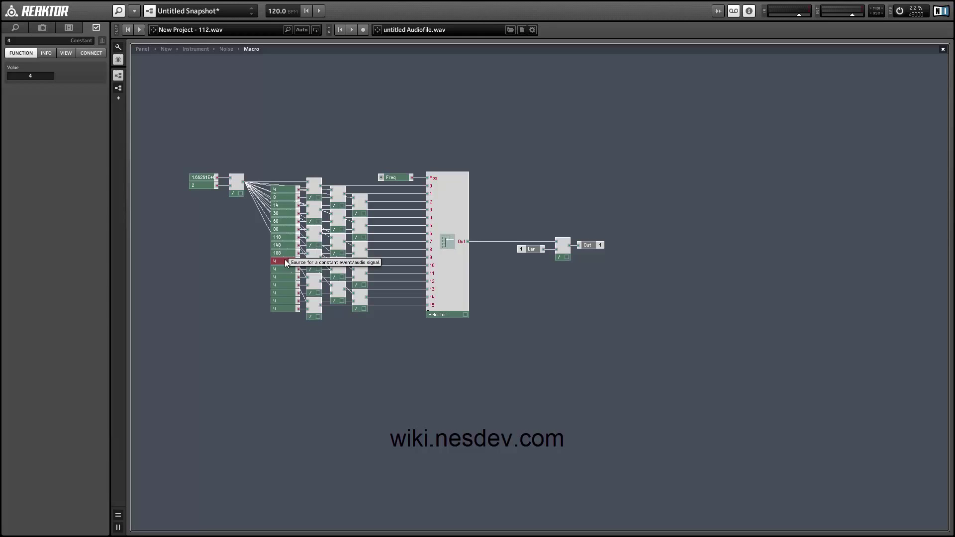
left_click(53, 77)
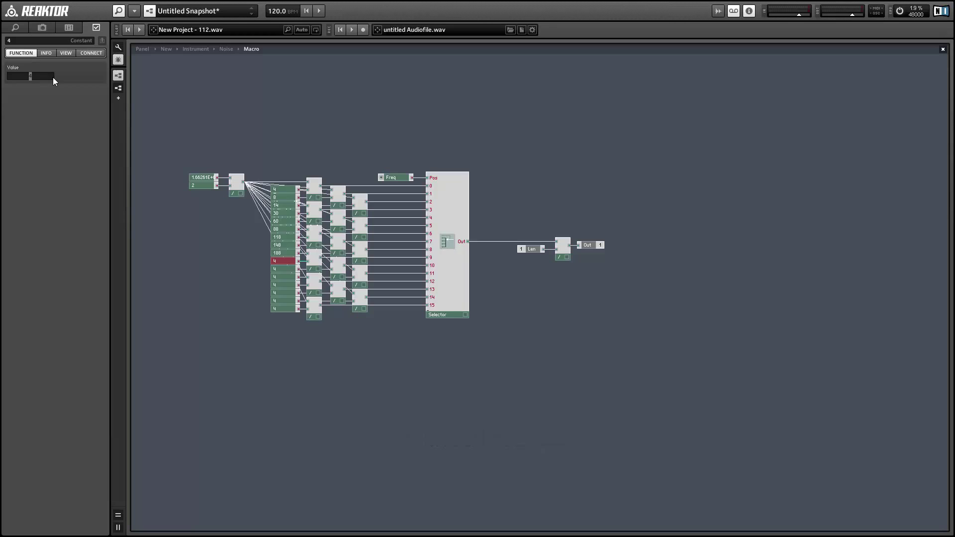
type("236")
key("Return")
left_click(277, 268)
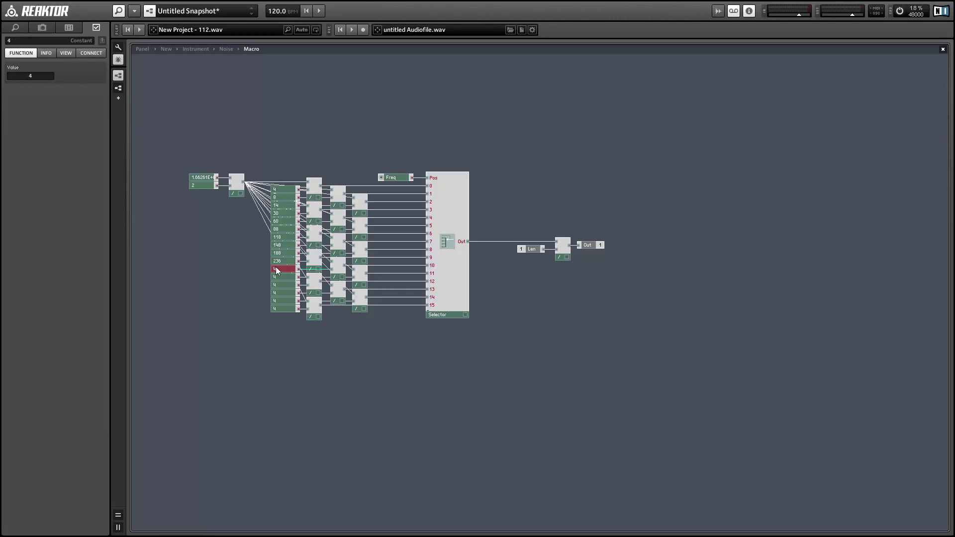
left_click(25, 77)
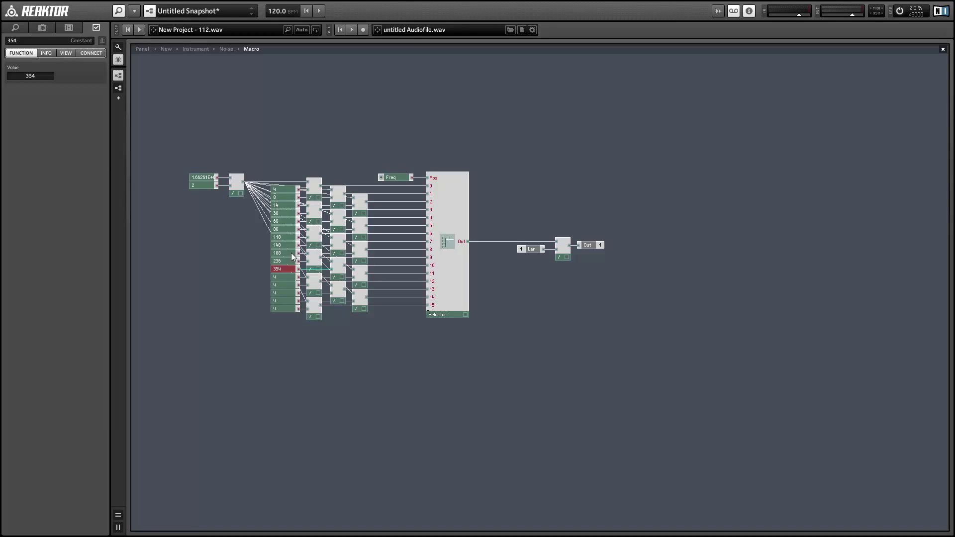
left_click(284, 277)
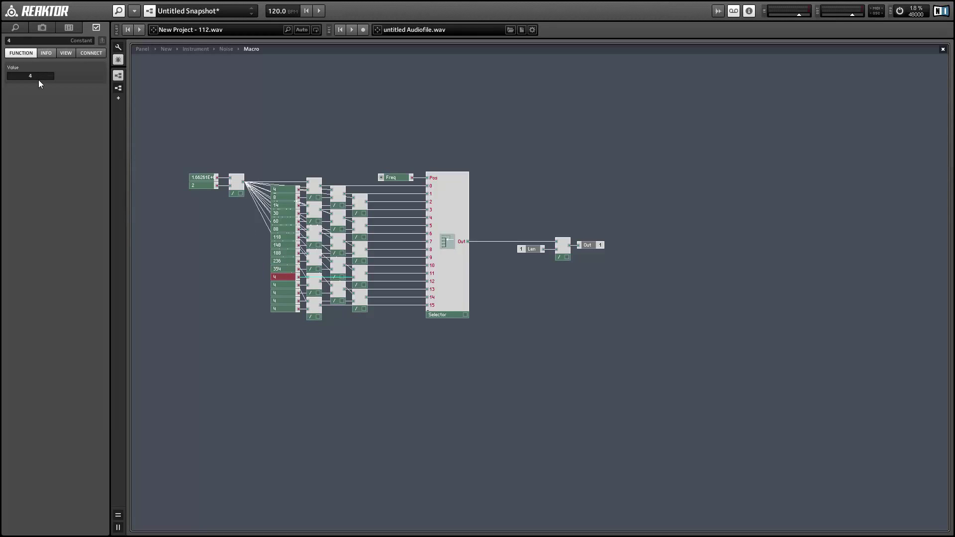
type("2")
key("Return")
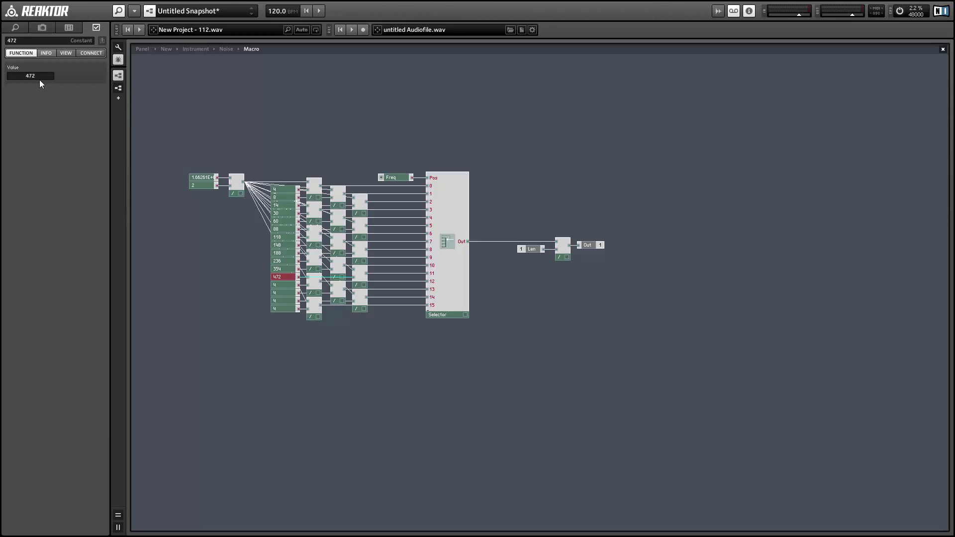
left_click(284, 284)
left_click(23, 76)
type("708")
key("Return")
left_click_drag(277, 290, 280, 288)
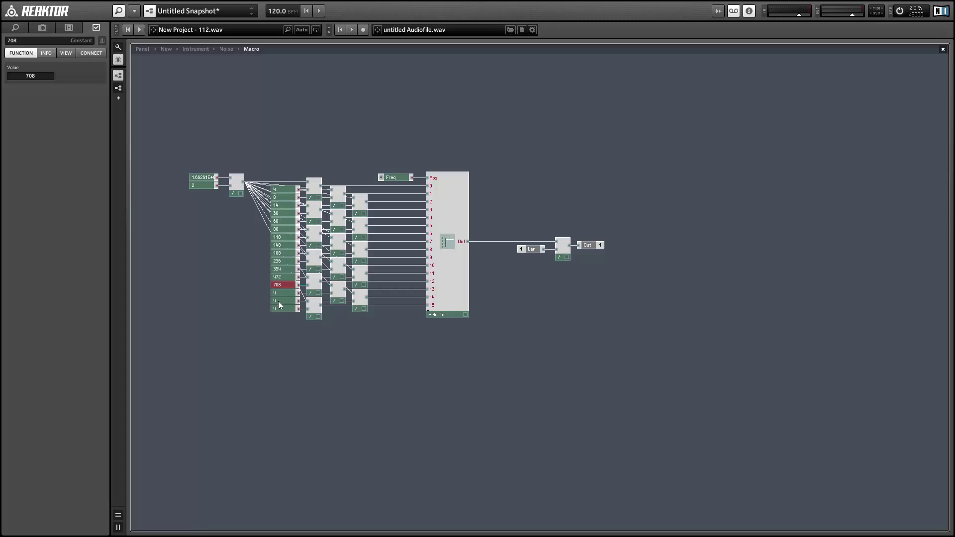
Set the final three step constants to 944, 1890 and 3778.
left_click(278, 293)
left_click(40, 77)
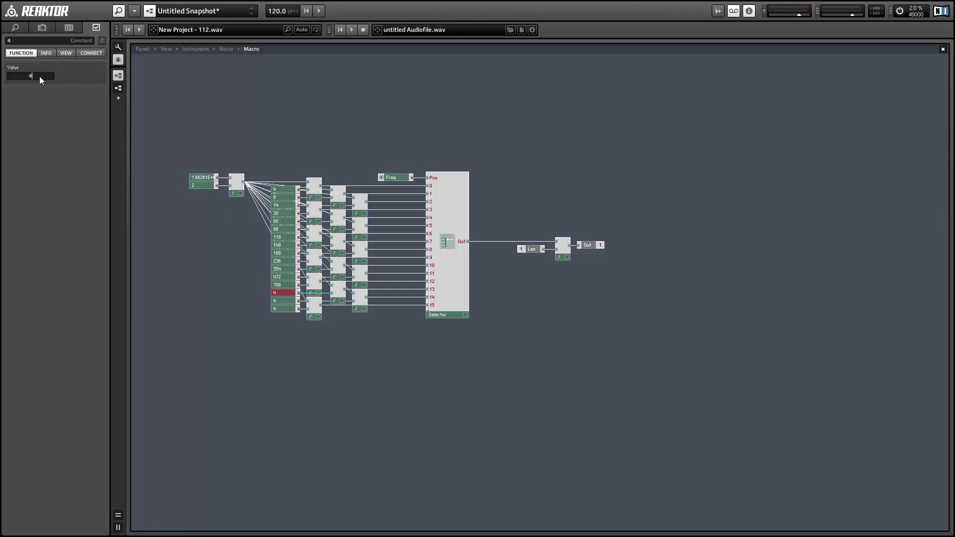
type("944")
key("Return")
left_click(276, 300)
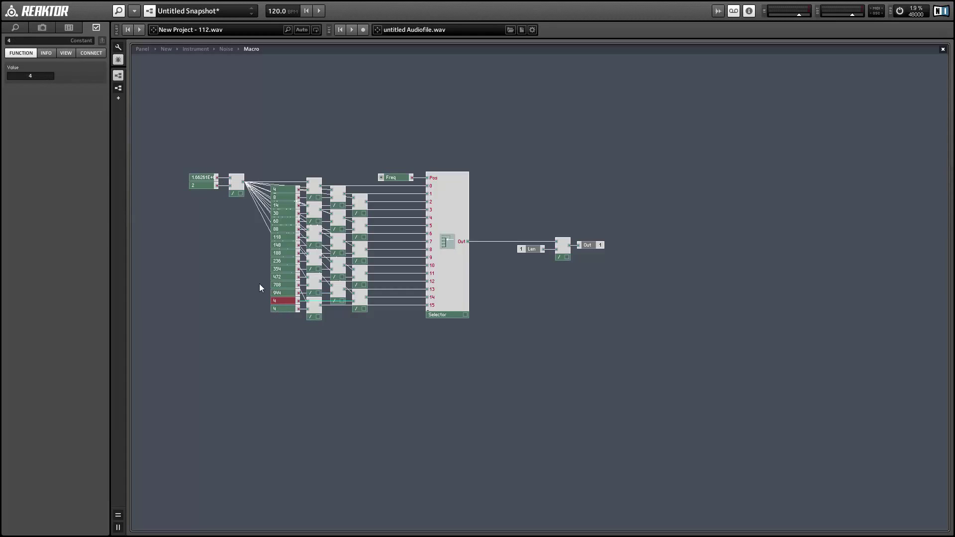
left_click(10, 75)
type("1890")
key("Return")
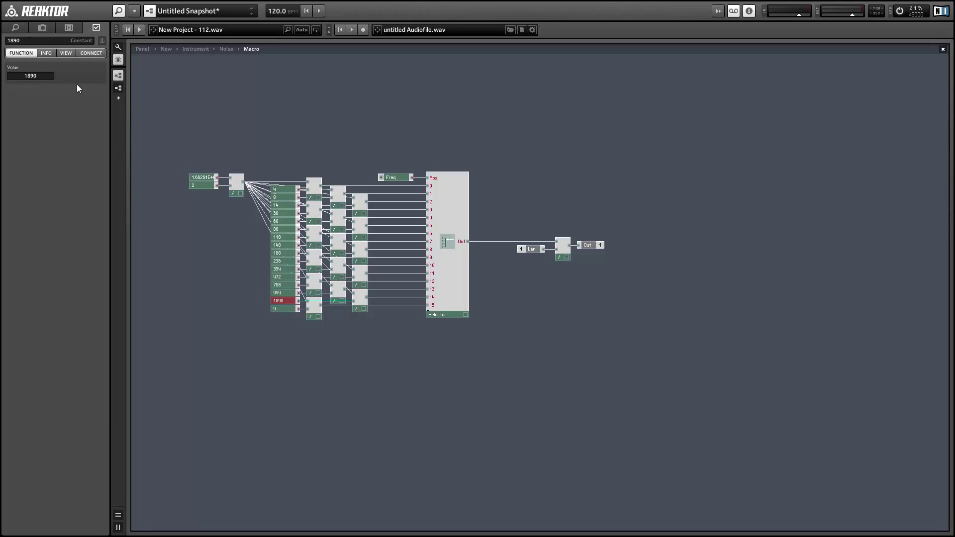
left_click(274, 309)
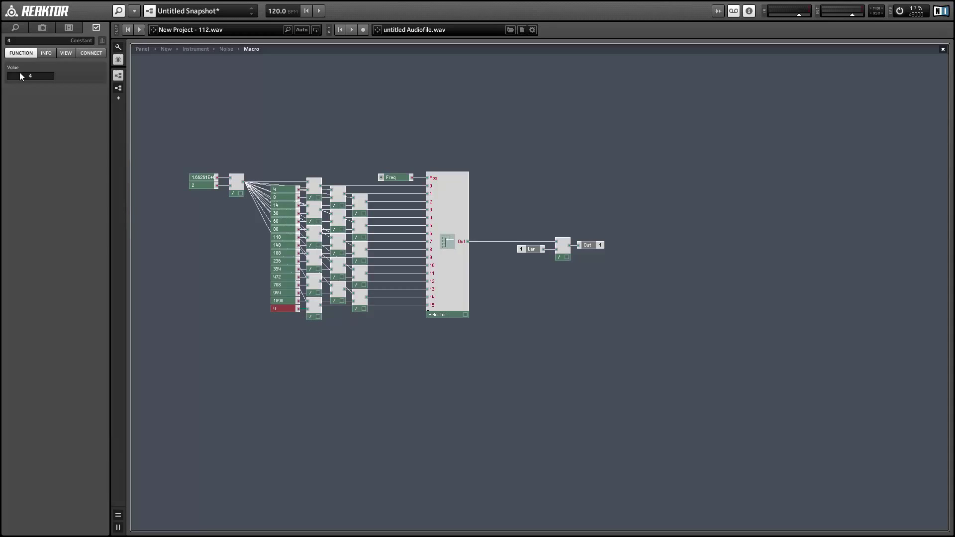
left_click(36, 76)
type("3778")
key("Return")
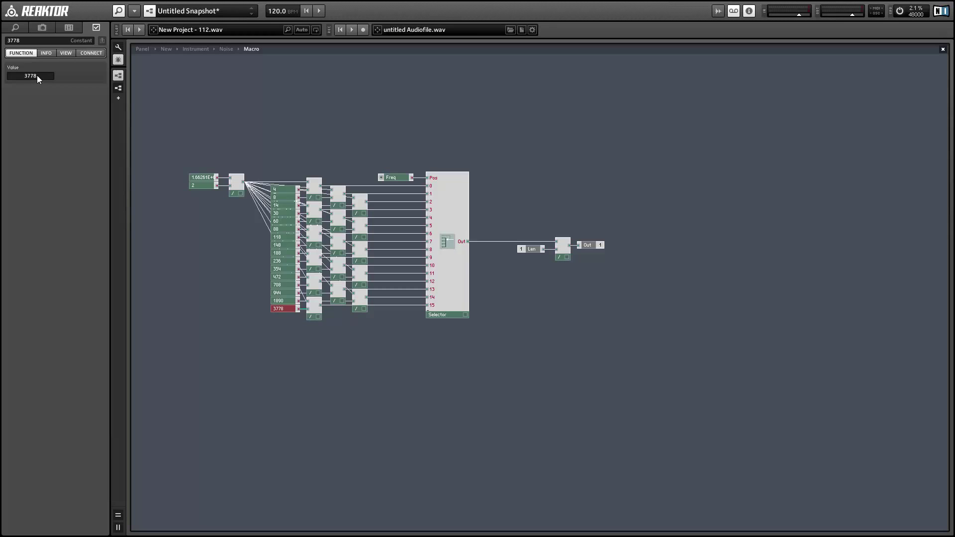
Place the Macro beside the Selector, feed the Selector into it, and route its output to Ramp Osc frequency.
double_click(534, 334)
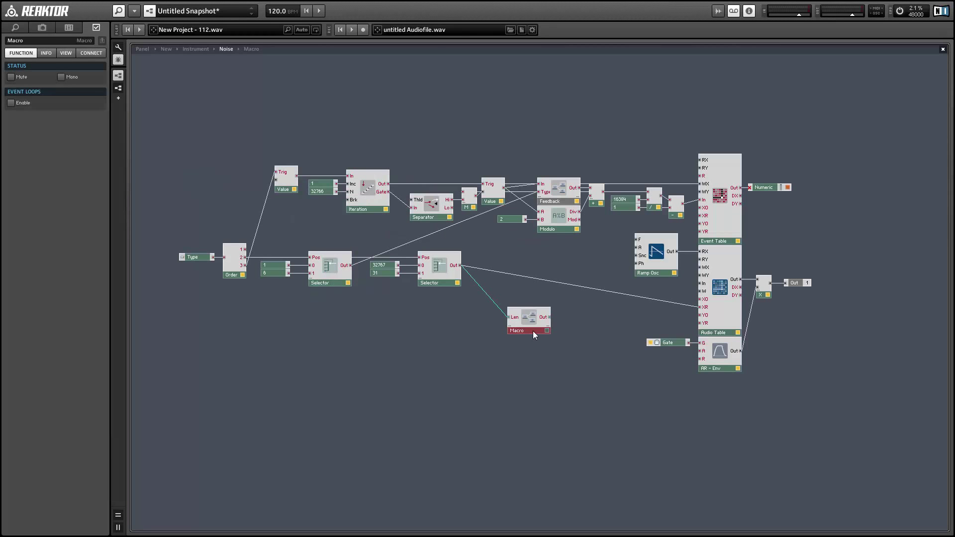
left_click_drag(533, 331, 638, 239)
left_click_drag(543, 271, 516, 252)
left_click_drag(460, 265, 637, 247)
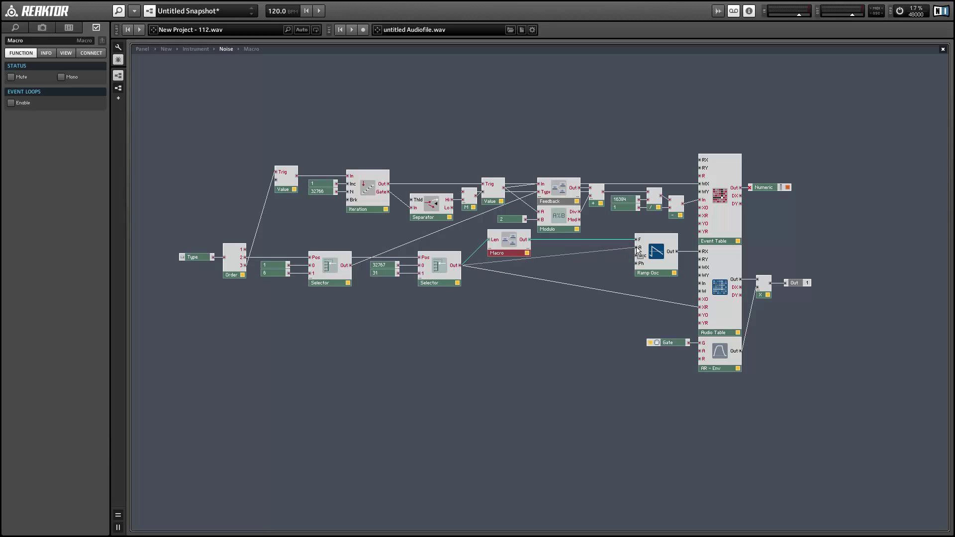
left_click(577, 298)
Hide the upper waveform display and stack the Type button above the unframed Freq knob.
left_click(143, 49)
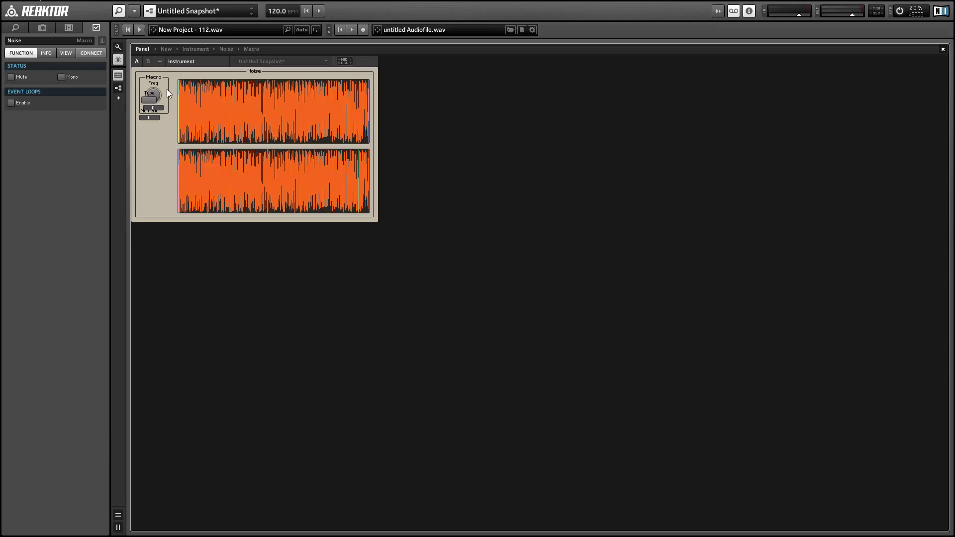
left_click(202, 98)
left_click(66, 53)
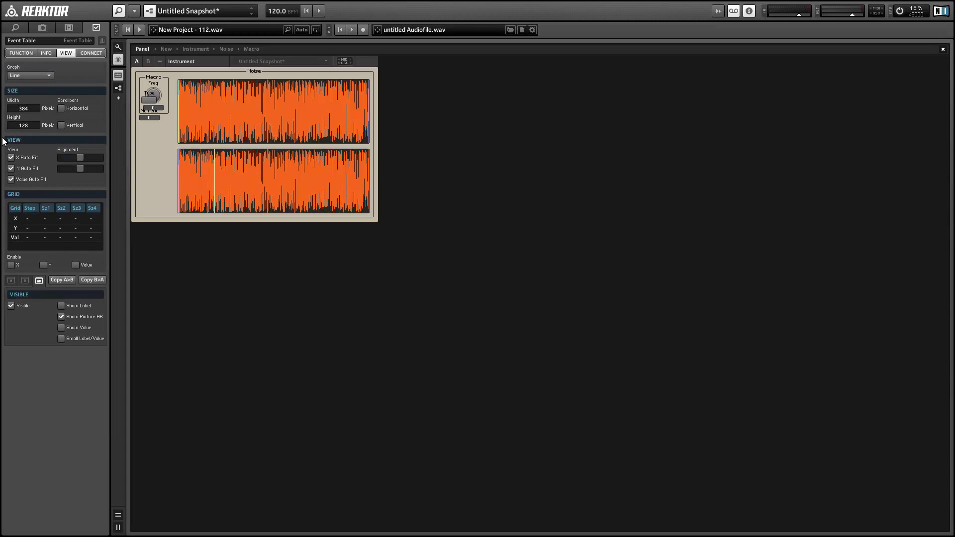
left_click(11, 306)
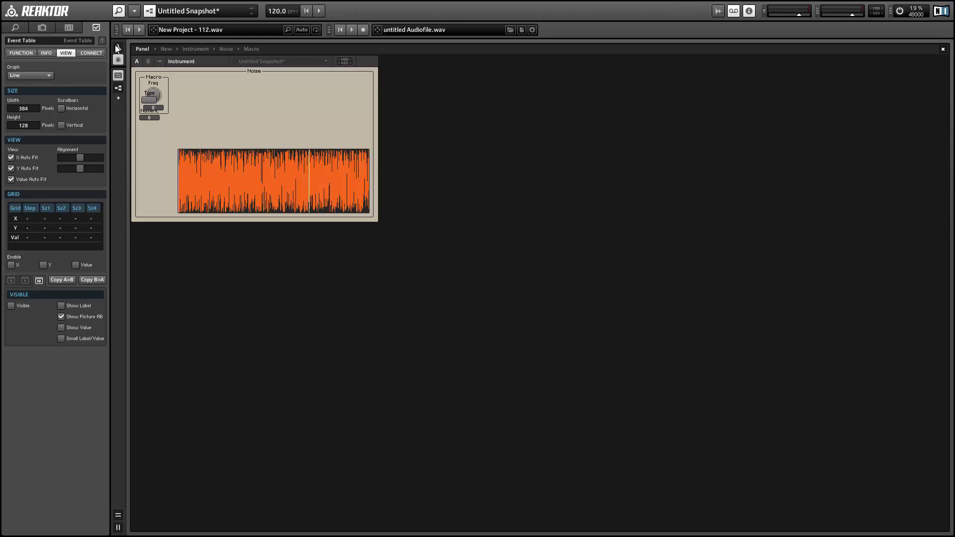
left_click_drag(147, 97, 159, 155)
left_click_drag(153, 87, 145, 160)
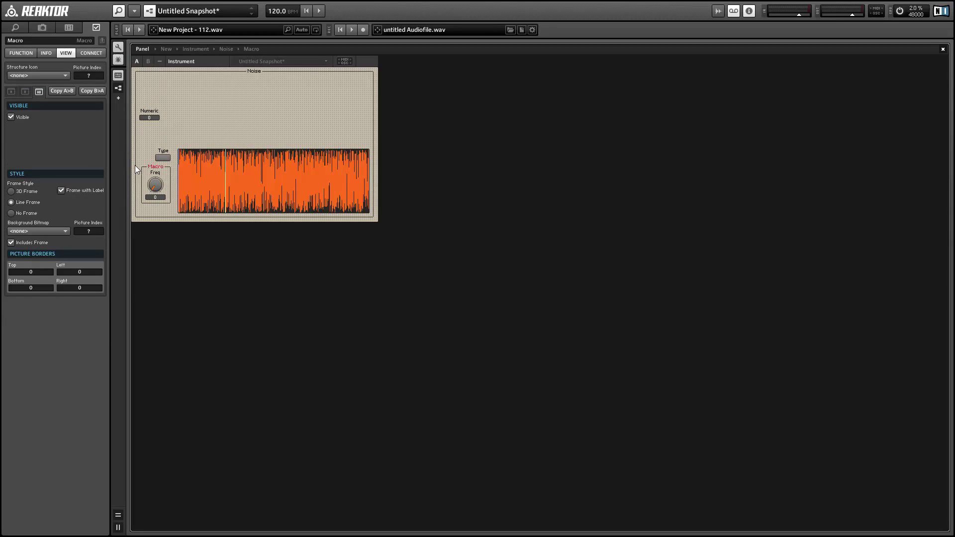
left_click(26, 214)
left_click_drag(140, 198, 170, 189)
Hide the Numeric readout, move the remaining panel elements up, and set Freq to 5.
left_click(152, 113)
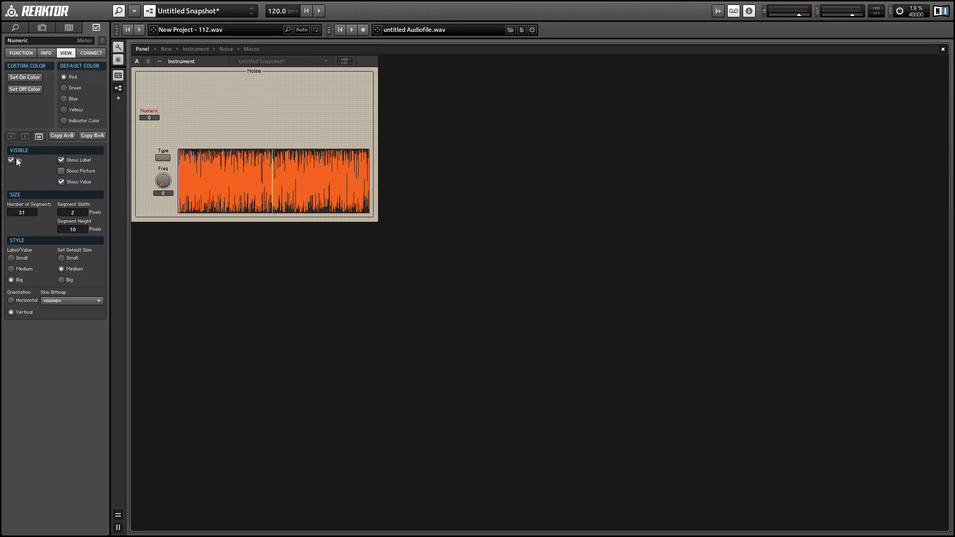
left_click(11, 159)
left_click_drag(142, 132, 317, 271)
left_click_drag(328, 203, 310, 137)
left_click(117, 47)
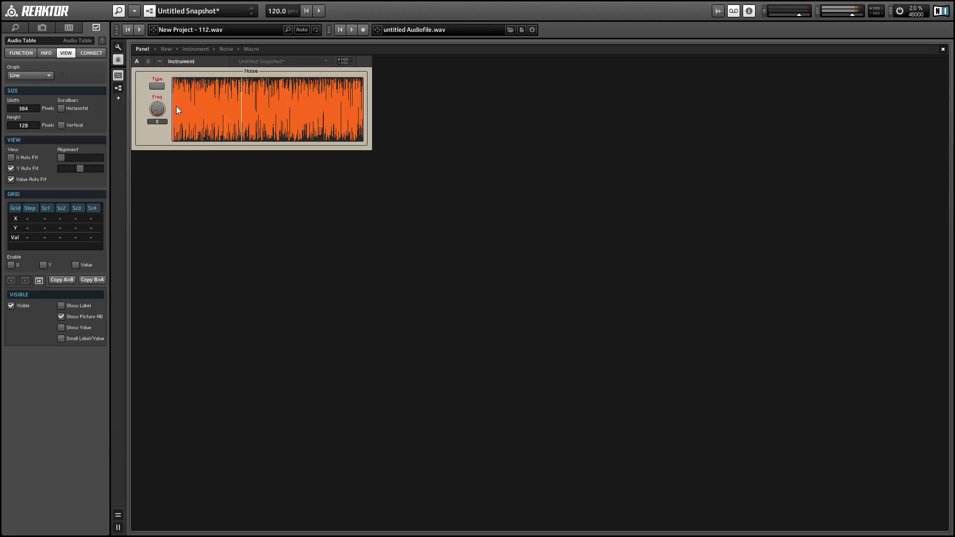
left_click_drag(158, 109, 157, 102)
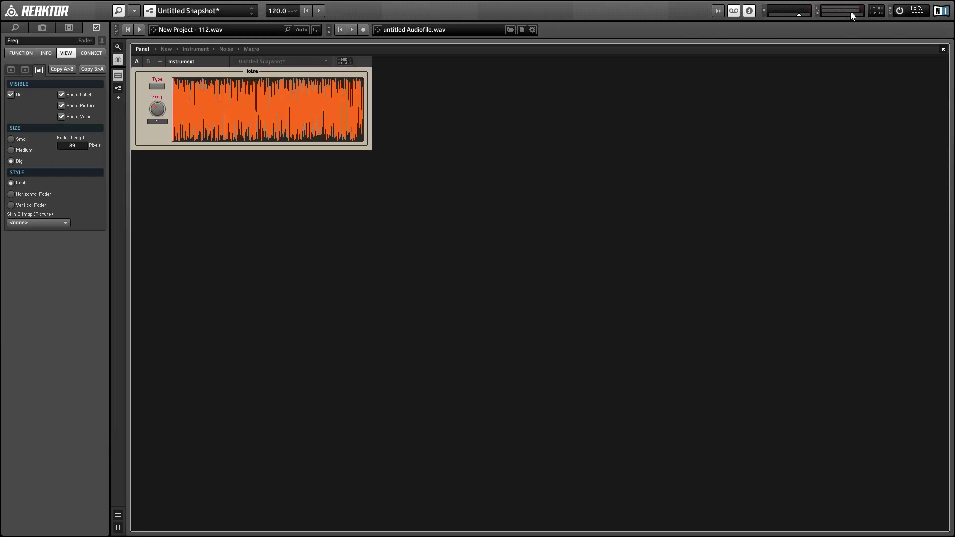
Lower the master volume, switch Type on with Freq at 7, and select the Audio Table display.
left_click_drag(849, 12, 843, 13)
left_click_drag(157, 109, 158, 101)
left_click(147, 61)
left_click(160, 86)
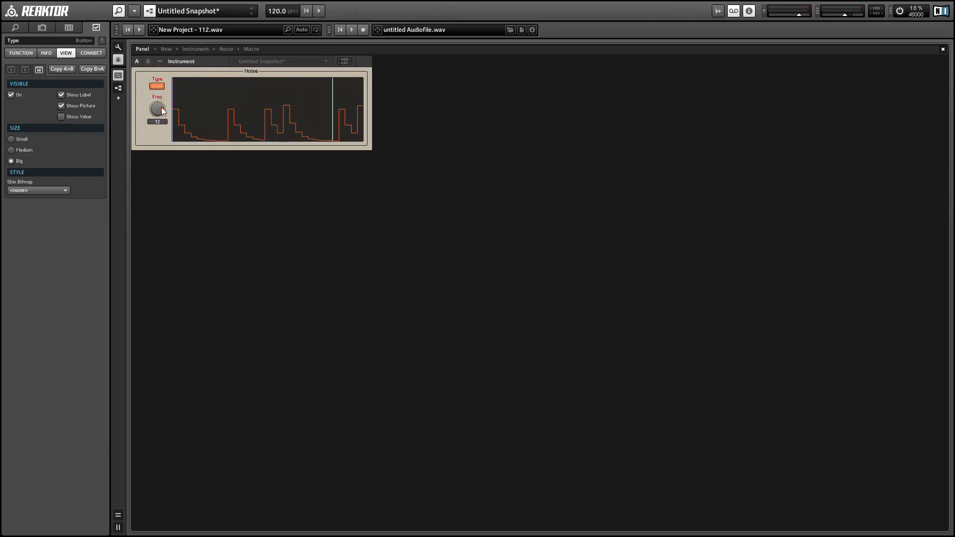
left_click(157, 109)
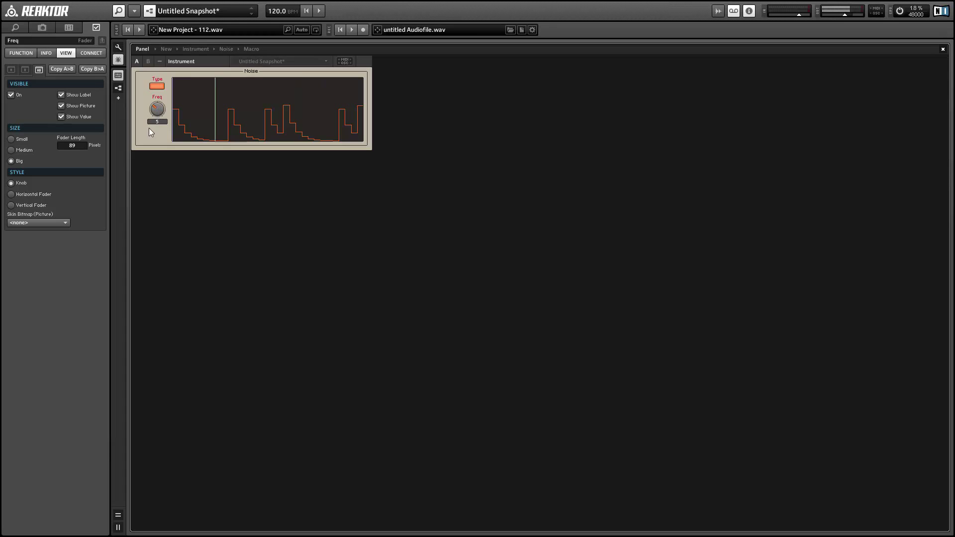
left_click(177, 112)
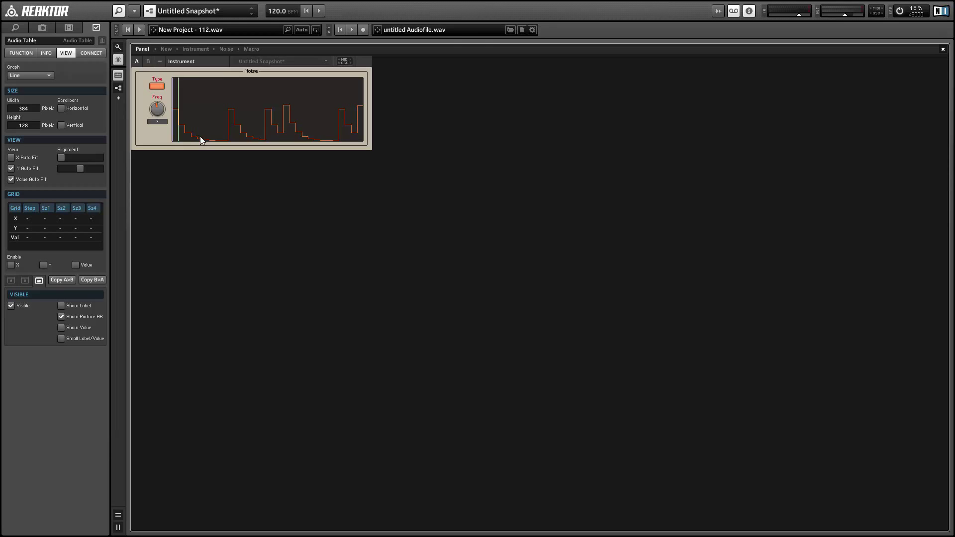
Compare the Audio Table's X and None interpolation, settling on X.
left_click(22, 53)
left_click(22, 262)
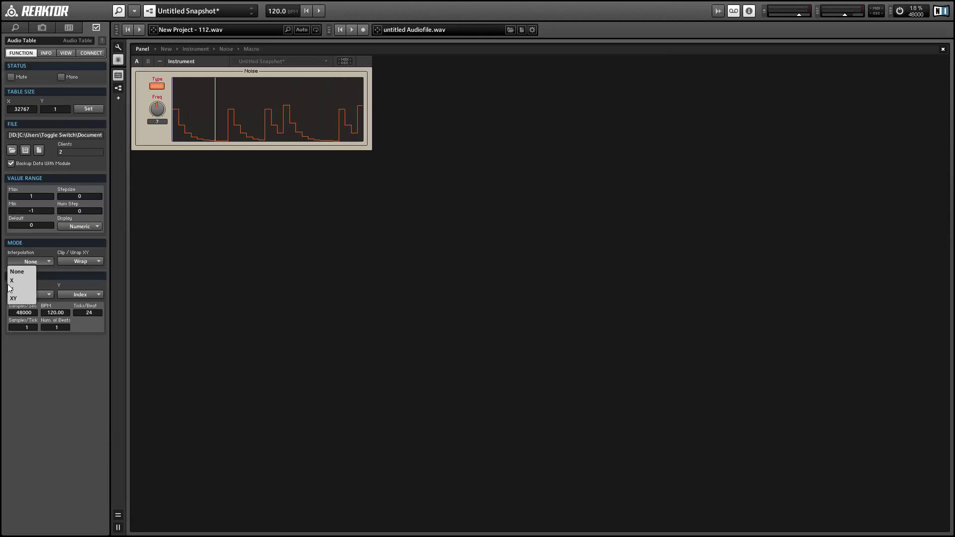
left_click(13, 280)
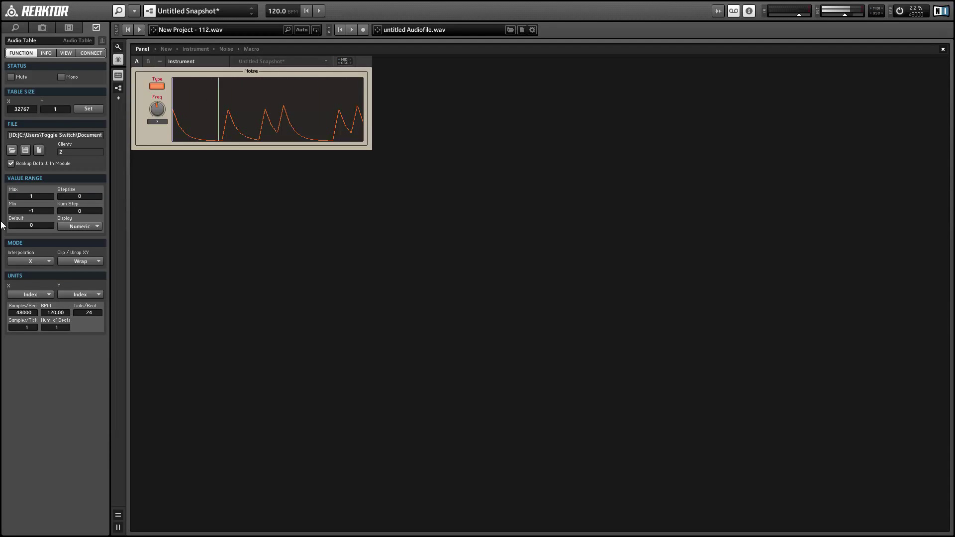
left_click(26, 261)
left_click(18, 272)
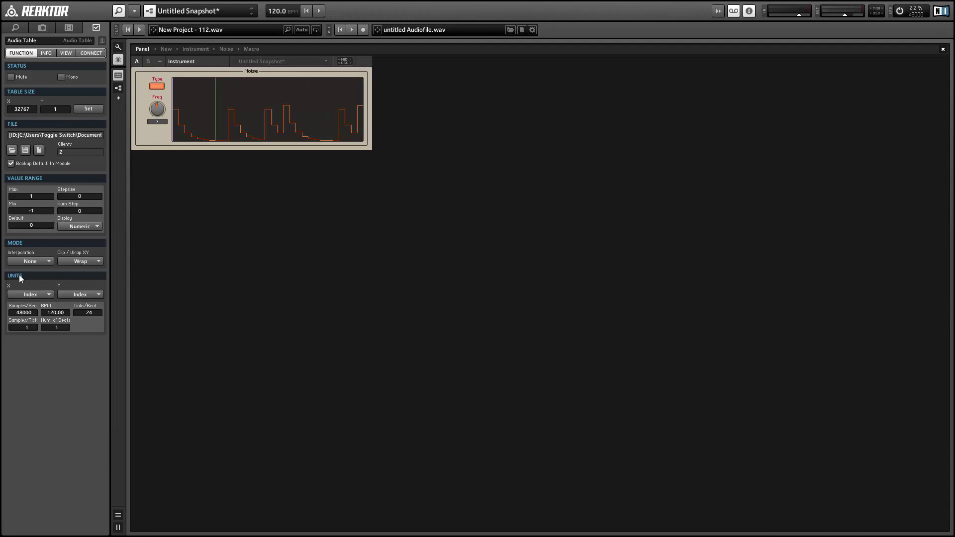
left_click(29, 263)
left_click(22, 281)
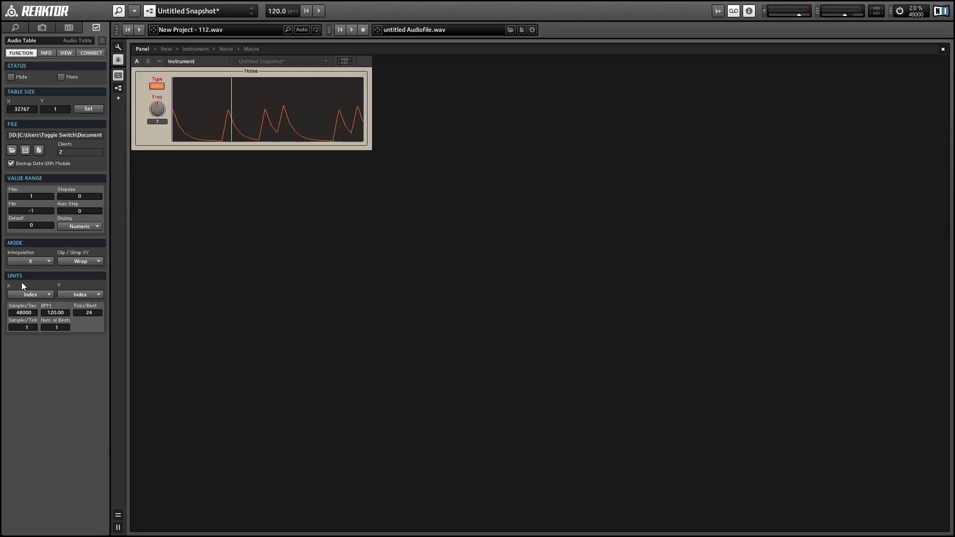
Turn the Type toggle off, then recheck the table's interpolation, leaving it on X.
left_click(151, 91)
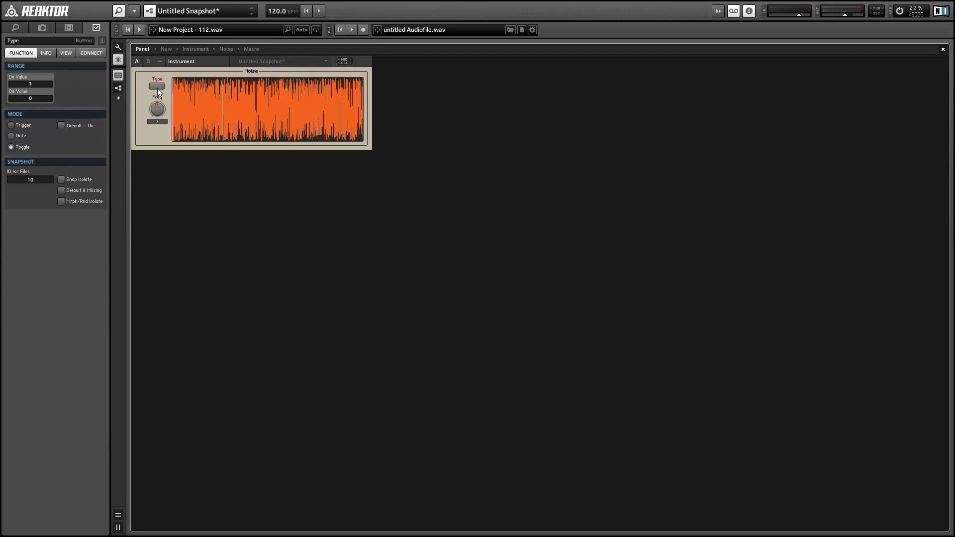
left_click(157, 87)
left_click(187, 114)
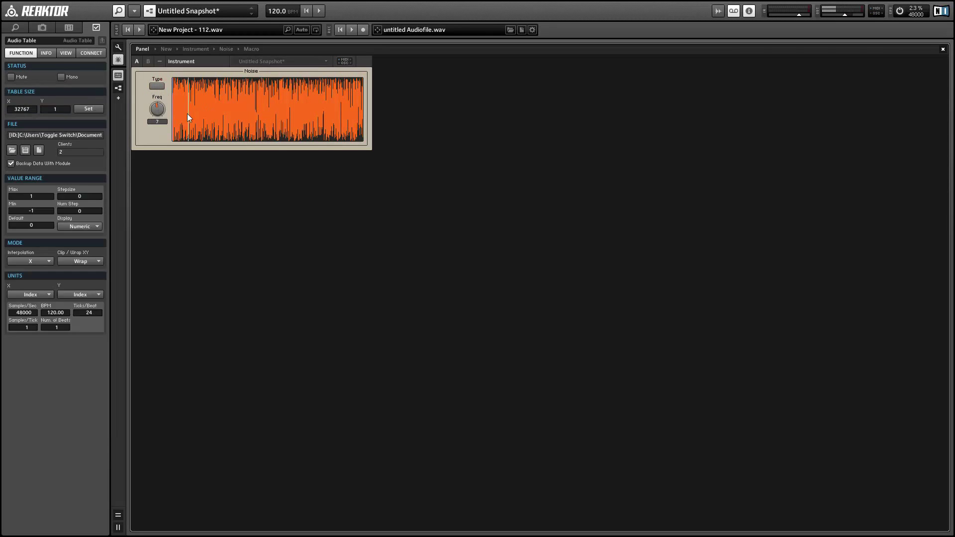
left_click(29, 261)
left_click(25, 271)
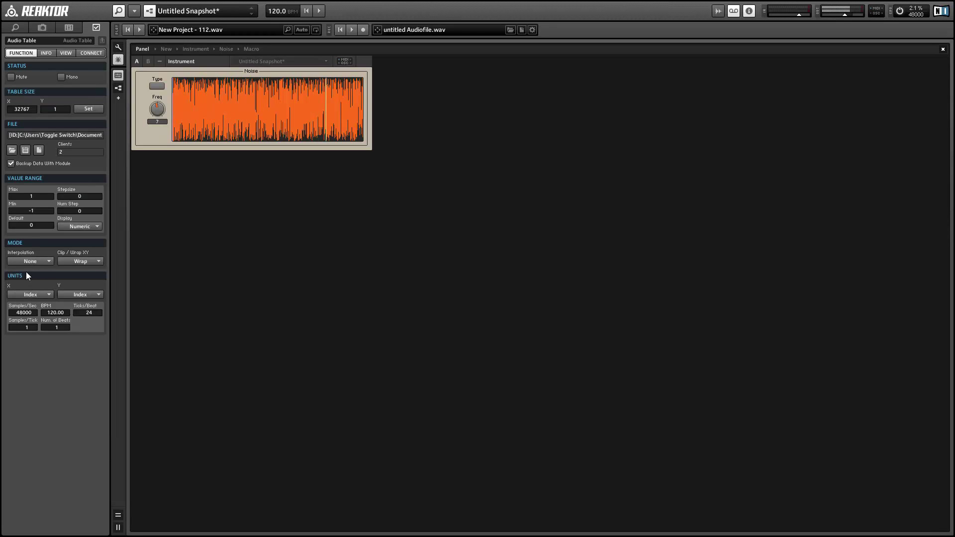
left_click(32, 263)
left_click(25, 278)
left_click(151, 138)
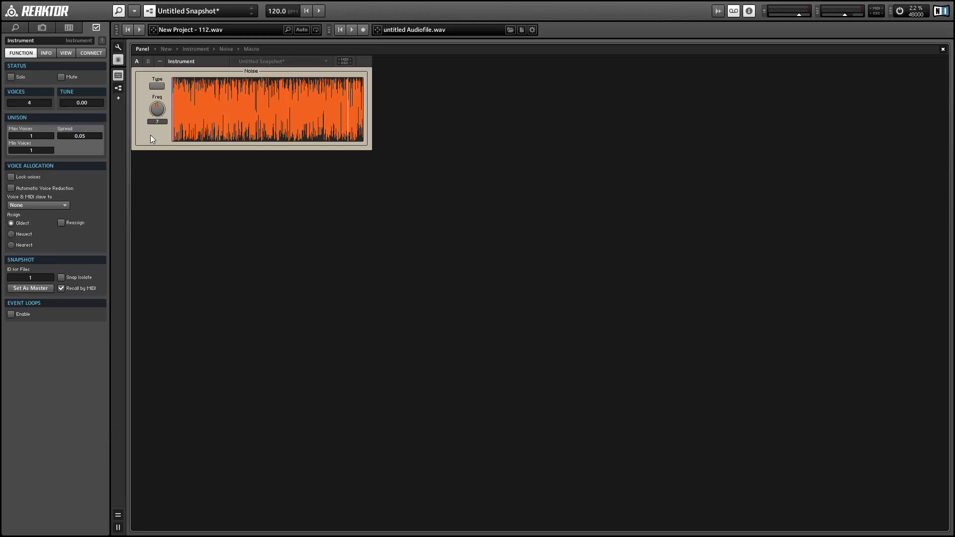